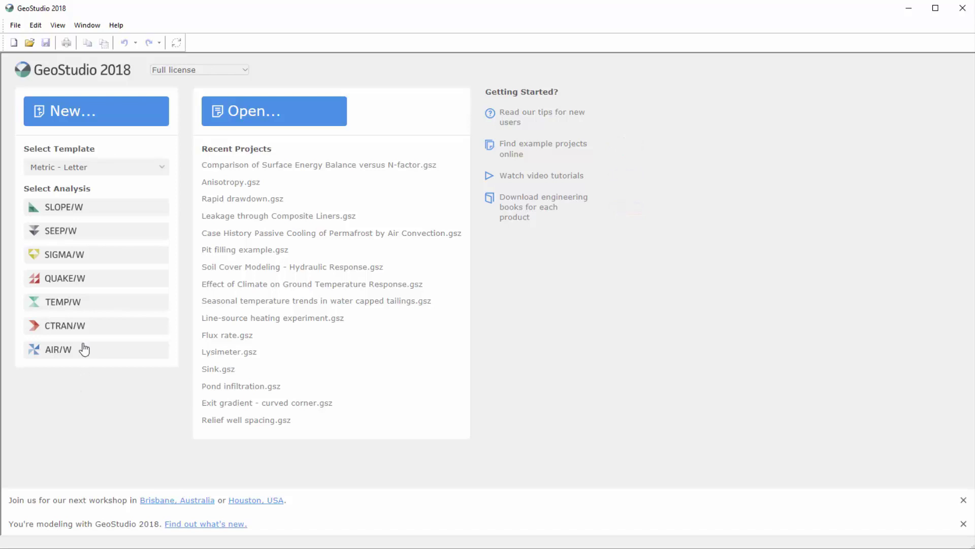
- Create a new untitled project from the Metric - Letter template
click(89, 168)
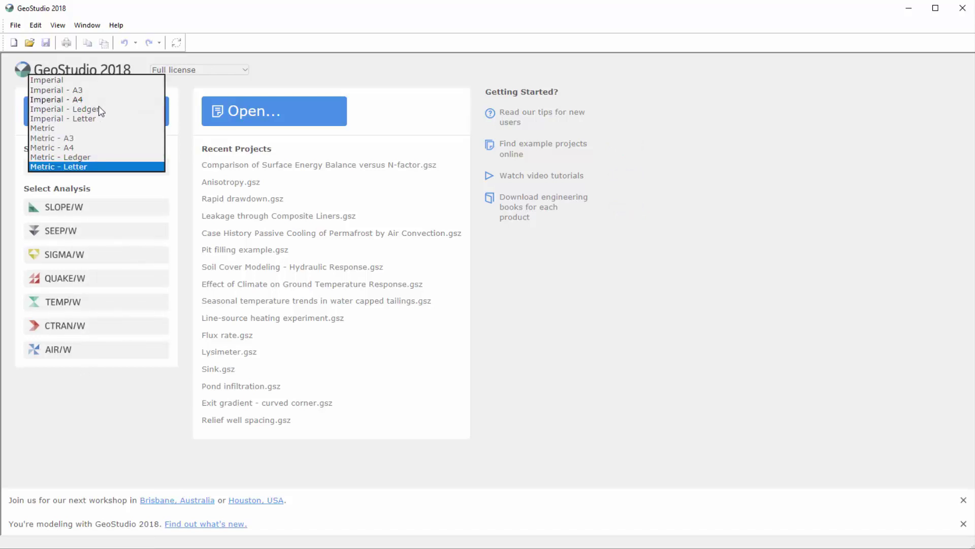
click(95, 172)
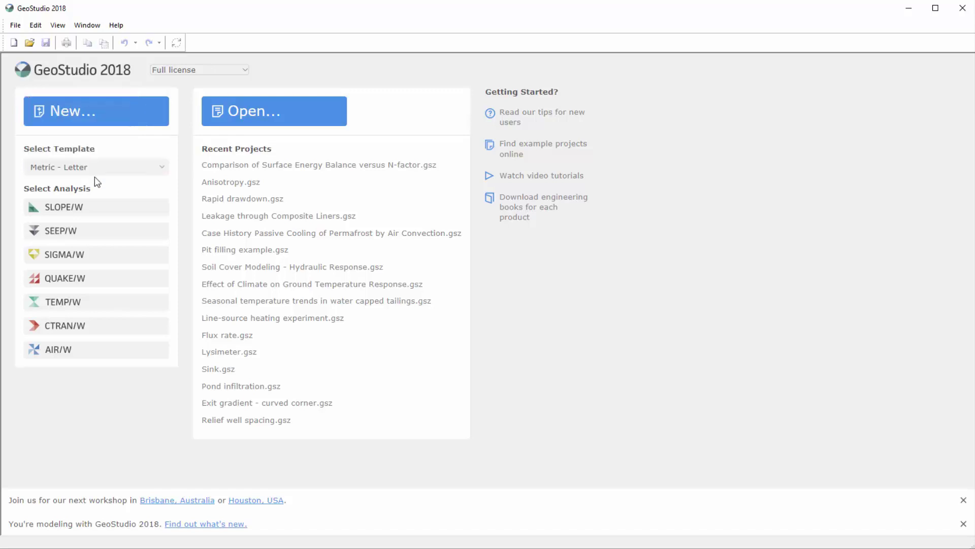
click(81, 126)
click(215, 304)
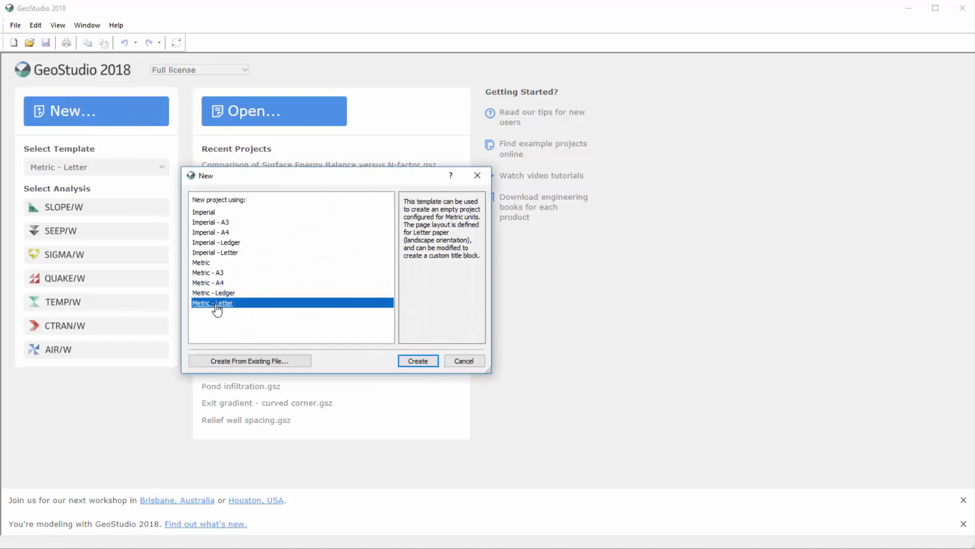
click(418, 362)
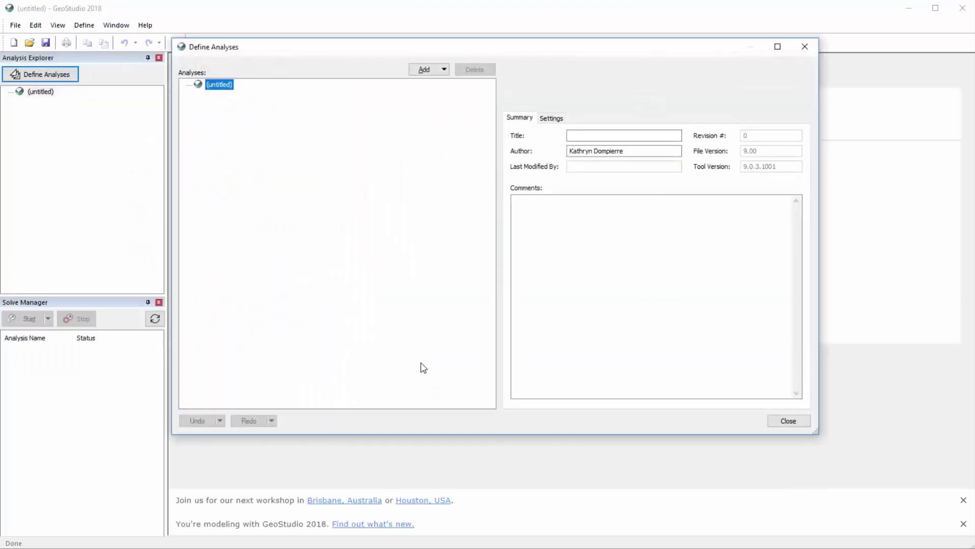
- Enter 'Freezing around pipe' as the title and 'Transient heat transfer analysis' as the comment
click(576, 134)
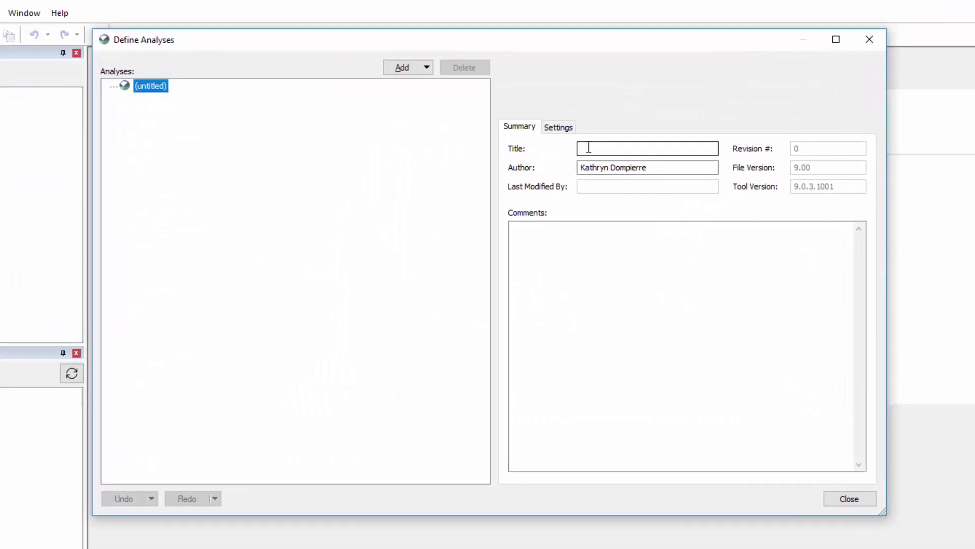
click(589, 147)
text(Freezi)
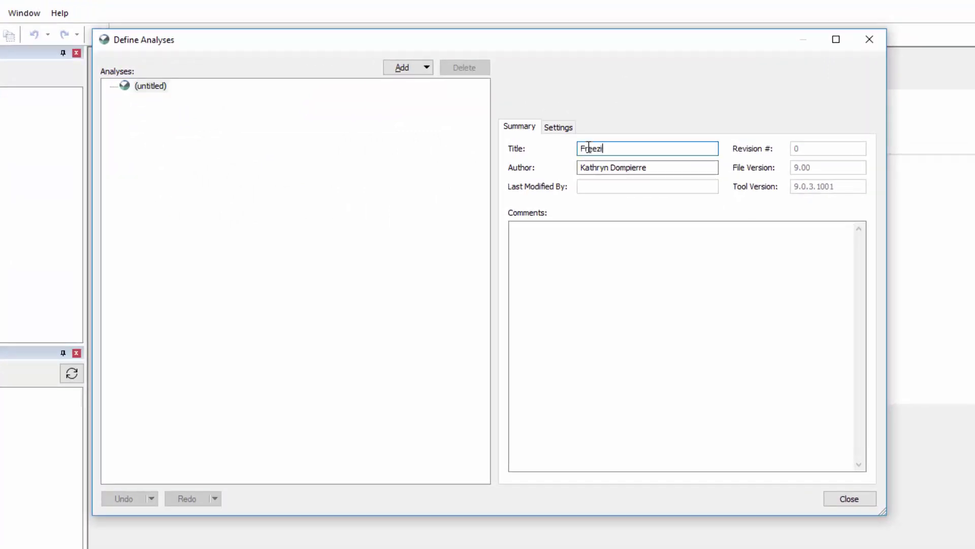
text(ng around pipe)
key(Tab)
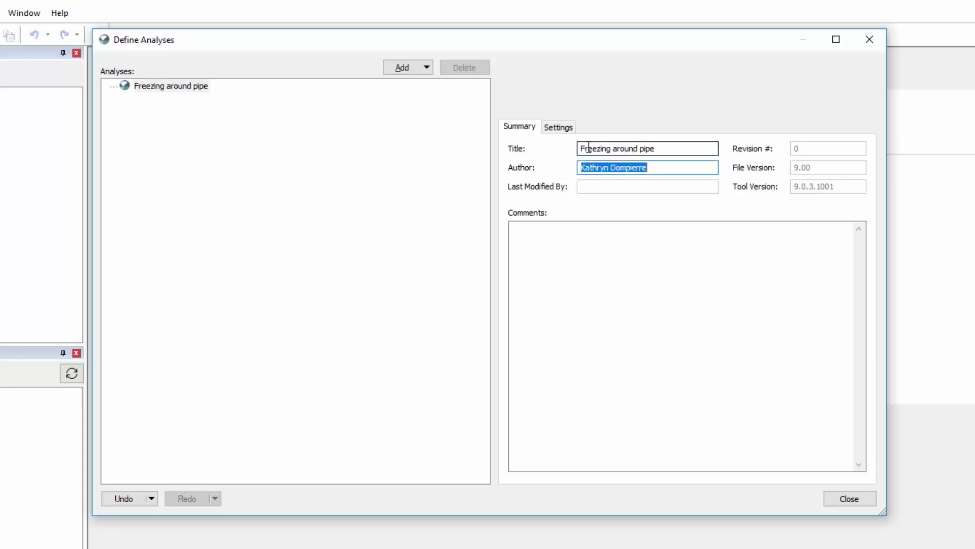
key(Tab)
key(Tab)
text(Transient heat transfer analysis)
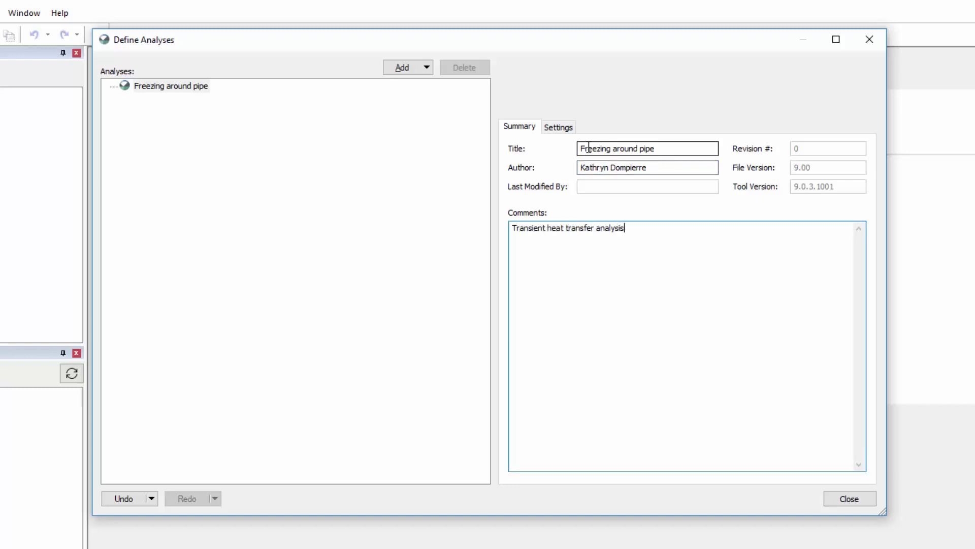
- Add a transient TEMP/W analysis to the project
click(418, 66)
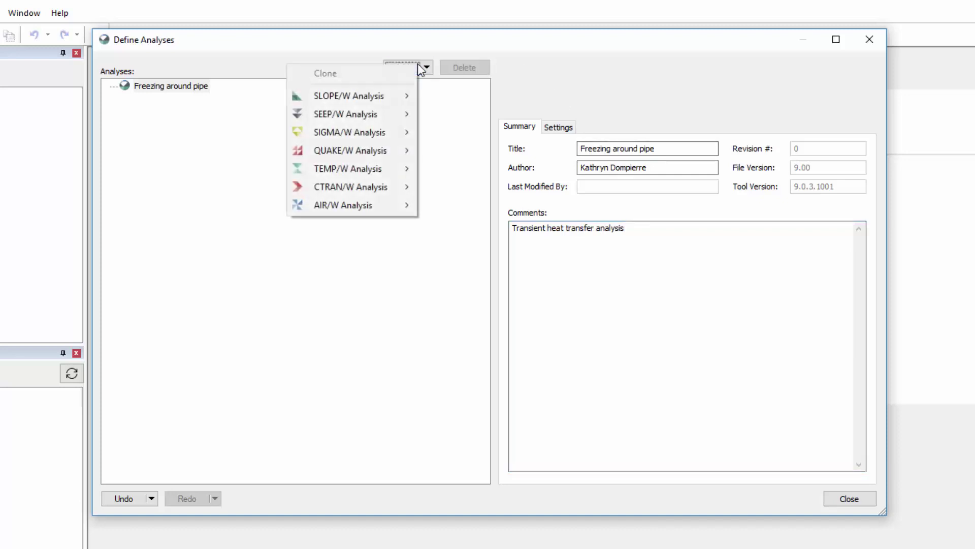
mouse_move(364, 169)
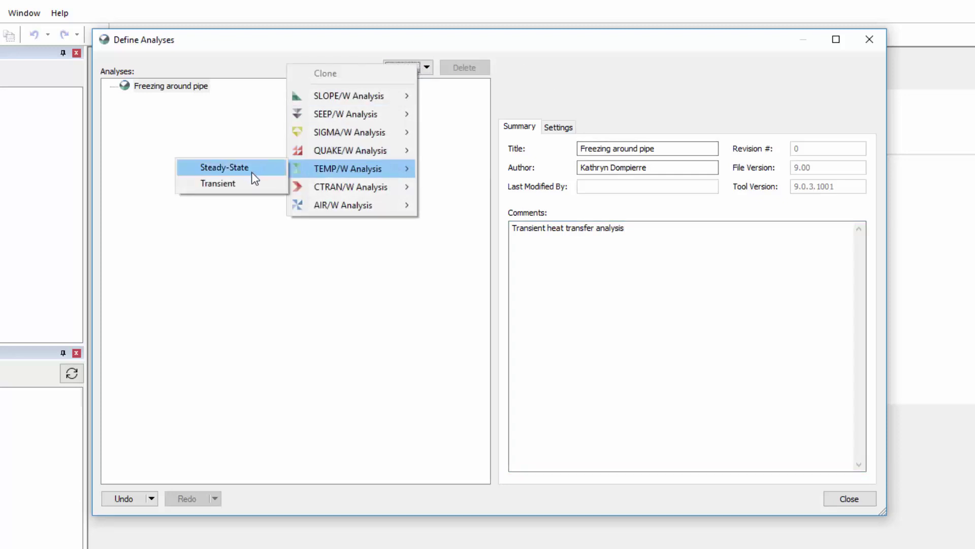
click(253, 189)
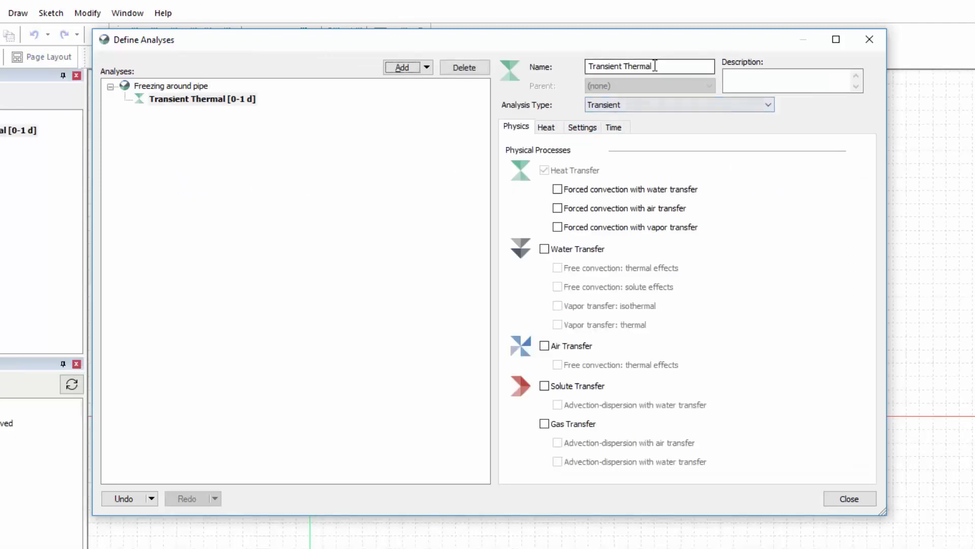
- Keep the analysis type as Transient and view its physics settings
click(675, 108)
click(675, 105)
click(733, 79)
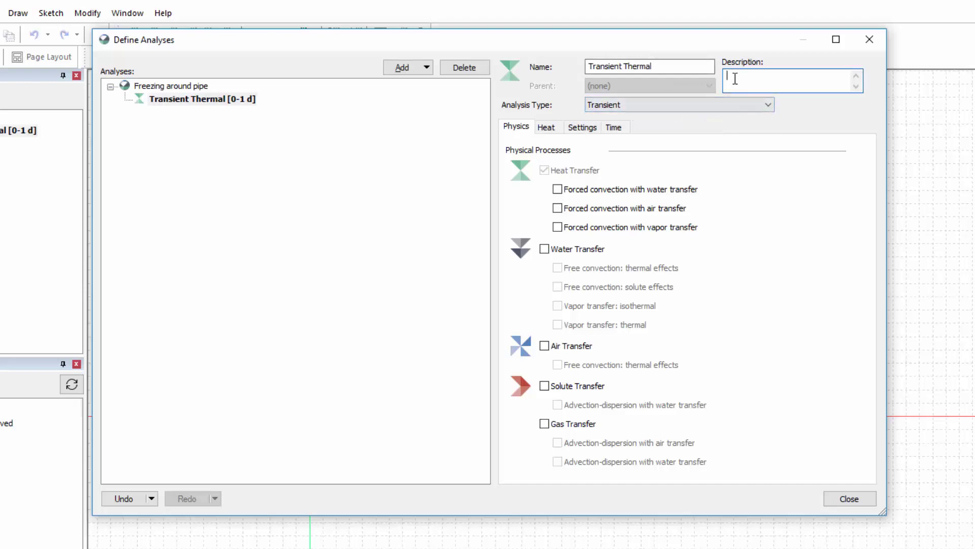
click(524, 133)
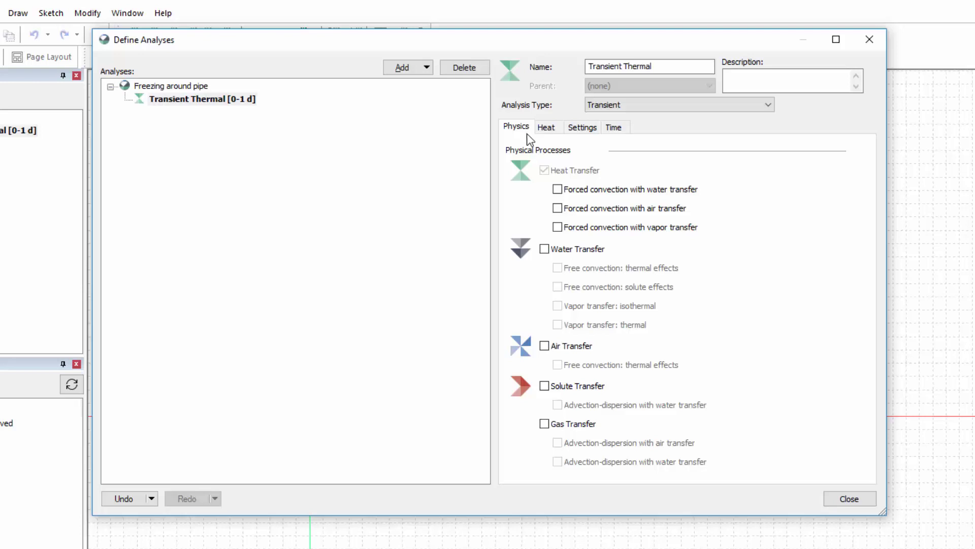
- Review the heat and 2D settings, ending on the Time tab (0 d start, 1 d duration)
click(550, 130)
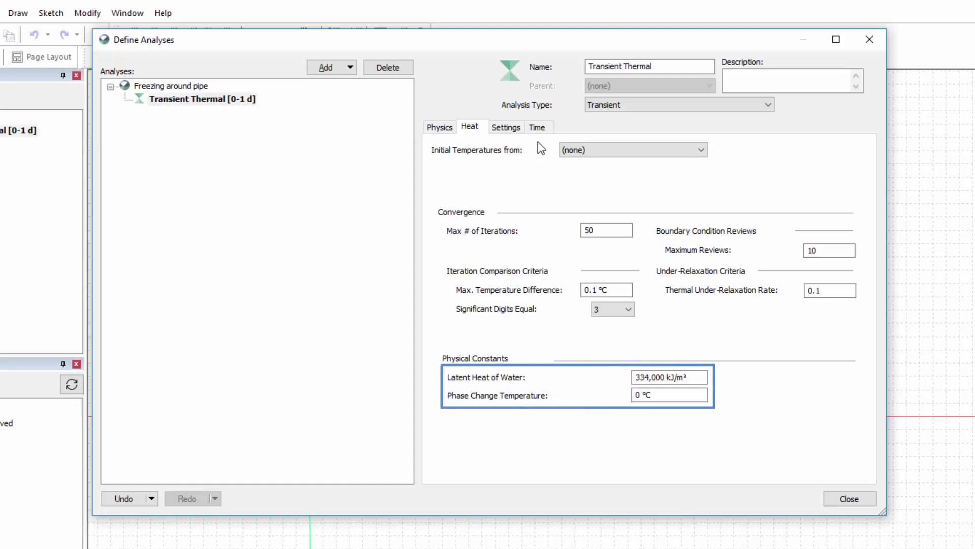
click(515, 129)
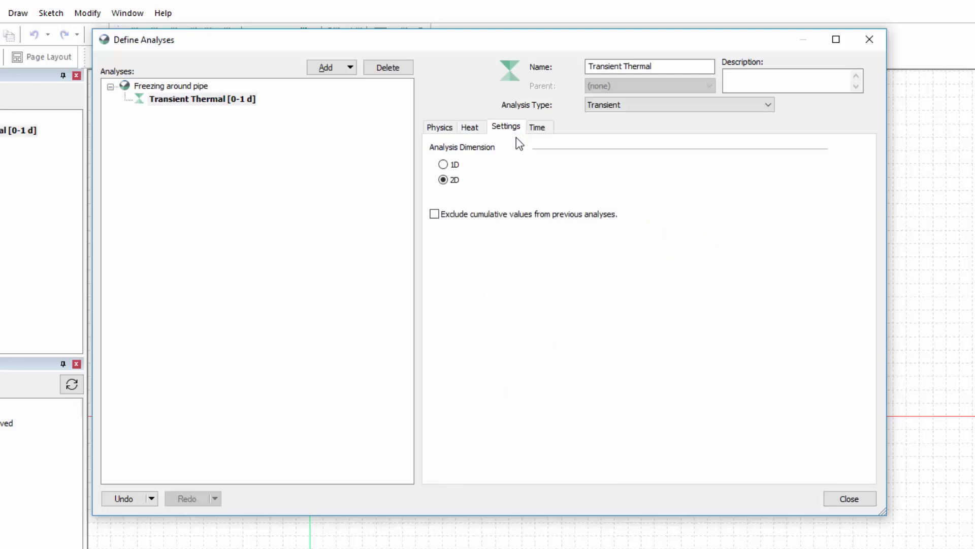
click(543, 130)
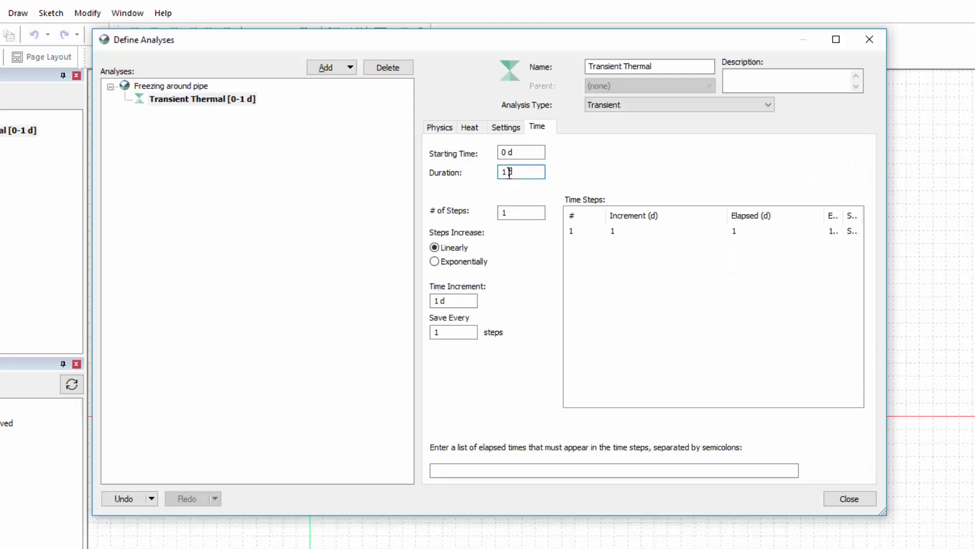
- Set duration 730 d with 40 exponential steps, 1 d initial increment, saving every 2 steps
drag(508, 171, 484, 173)
text(730)
key(Tab)
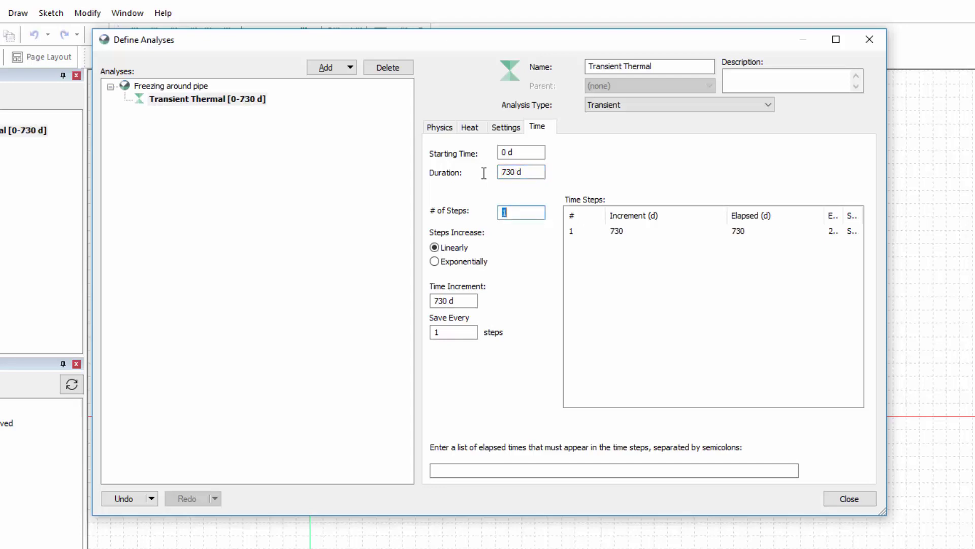
text(40)
key(Tab)
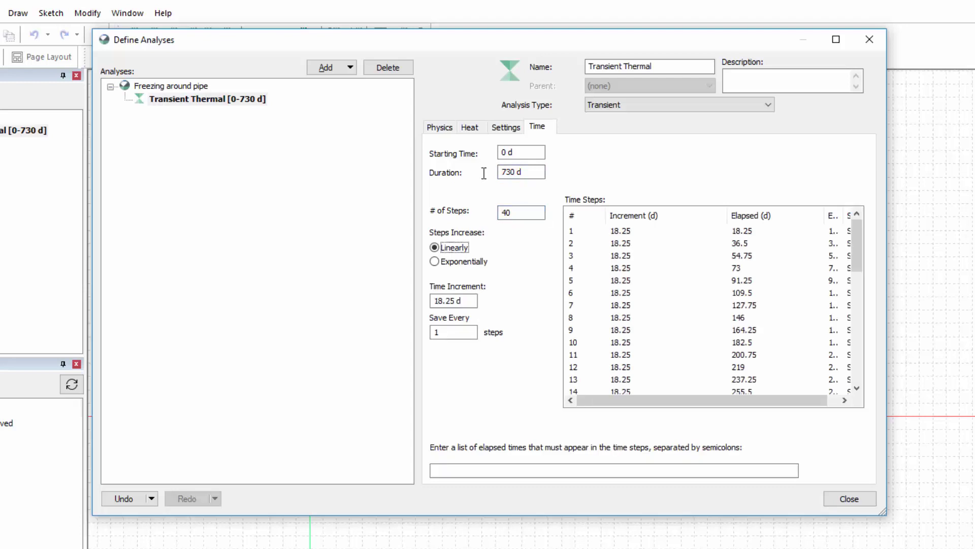
click(464, 262)
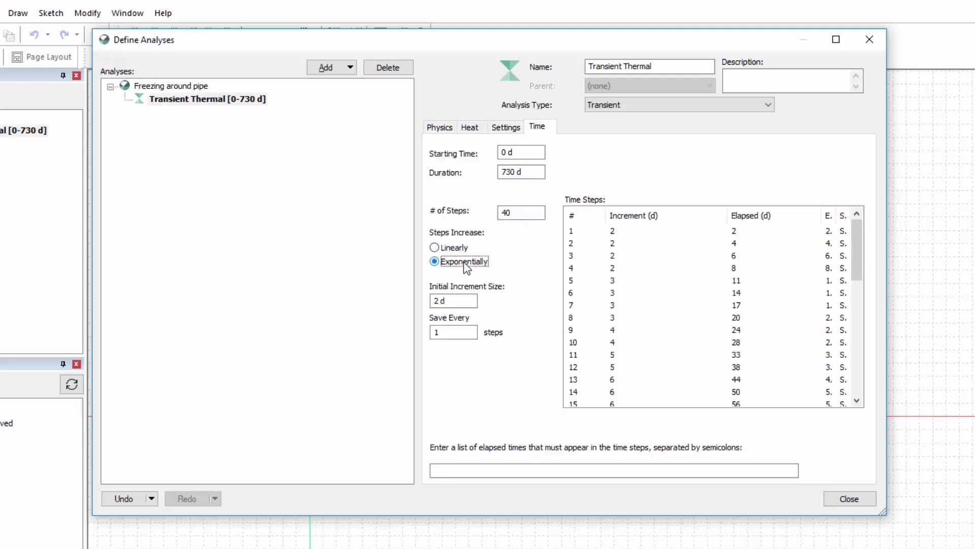
drag(441, 300, 433, 301)
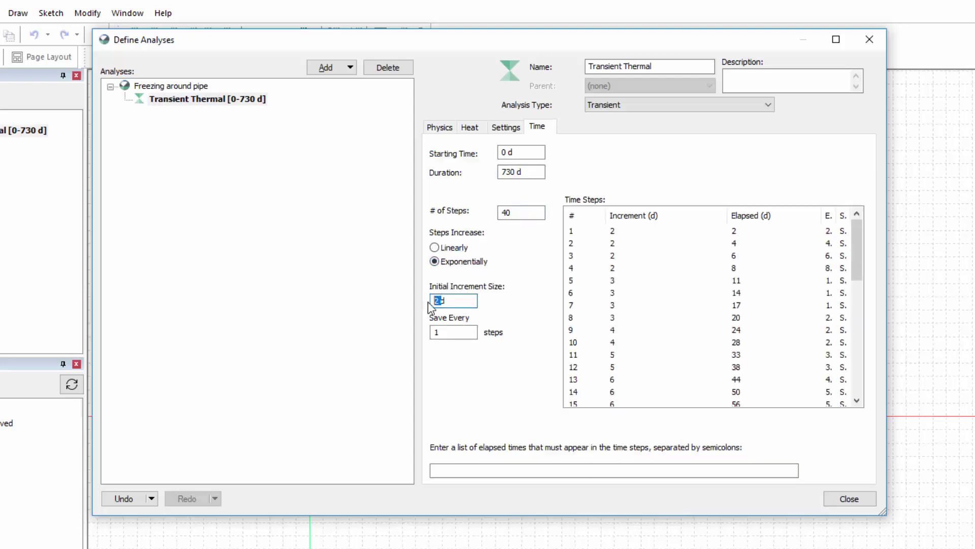
text(1)
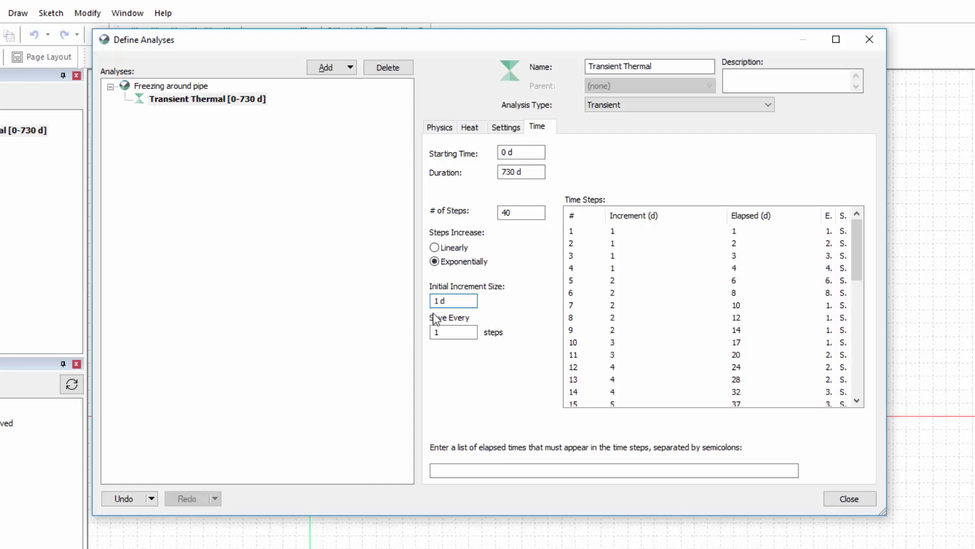
double_click(433, 332)
text(2)
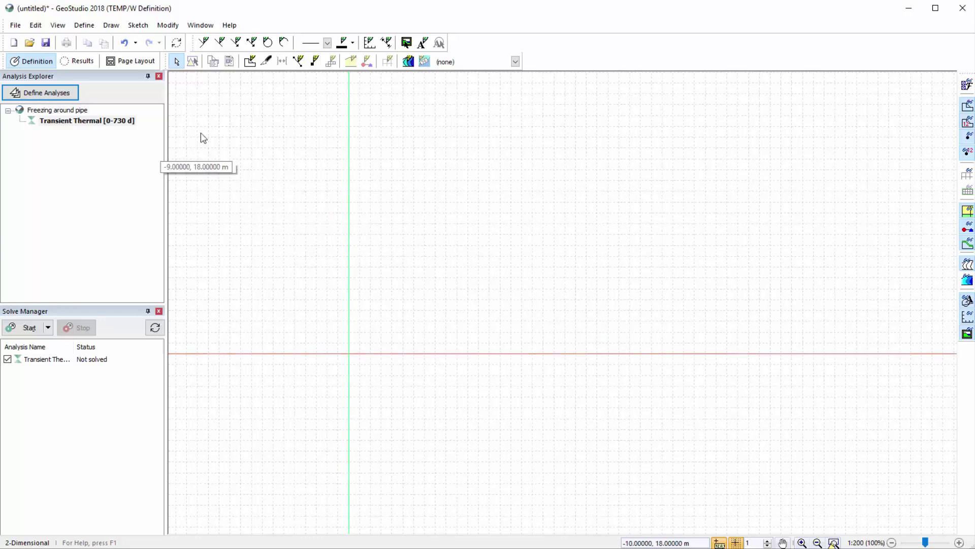
- Set the drawing grid spacing to 0.1 m
click(59, 26)
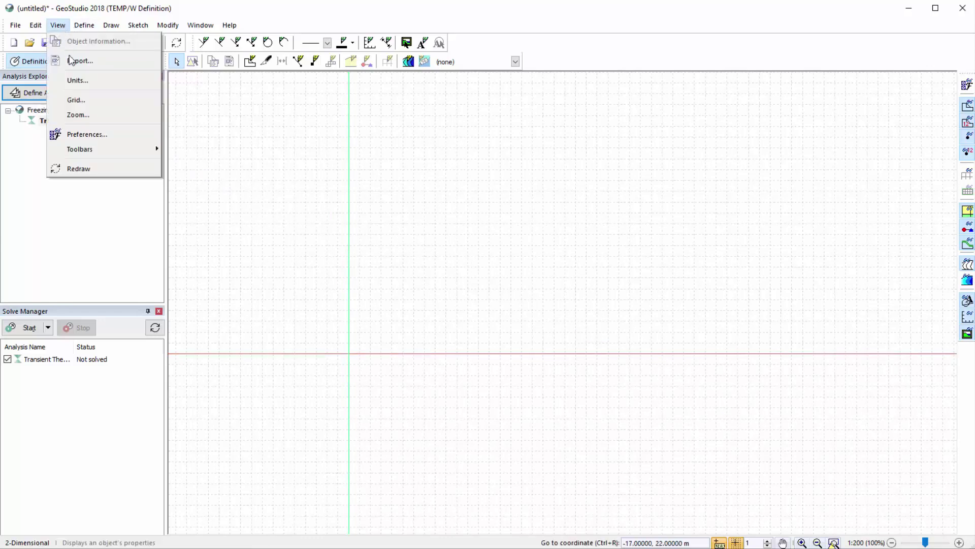
click(79, 99)
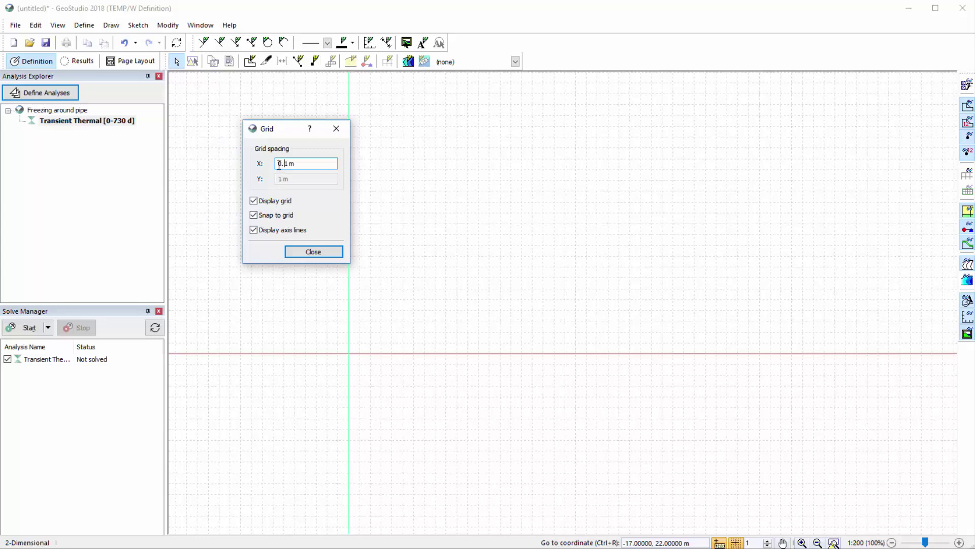
click(279, 163)
text(0.)
key(Return)
- Close the grid dialog and review the measurement units without changing them
click(297, 253)
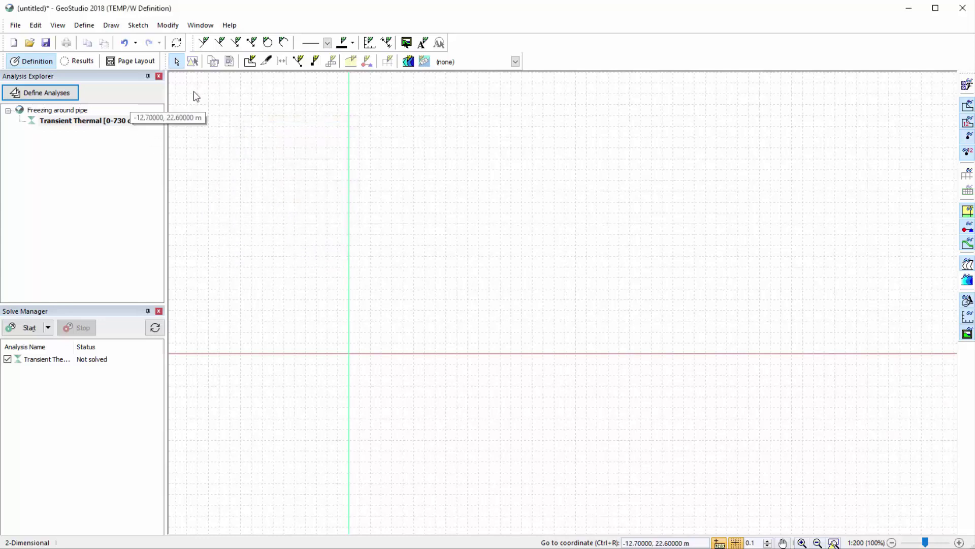
click(57, 24)
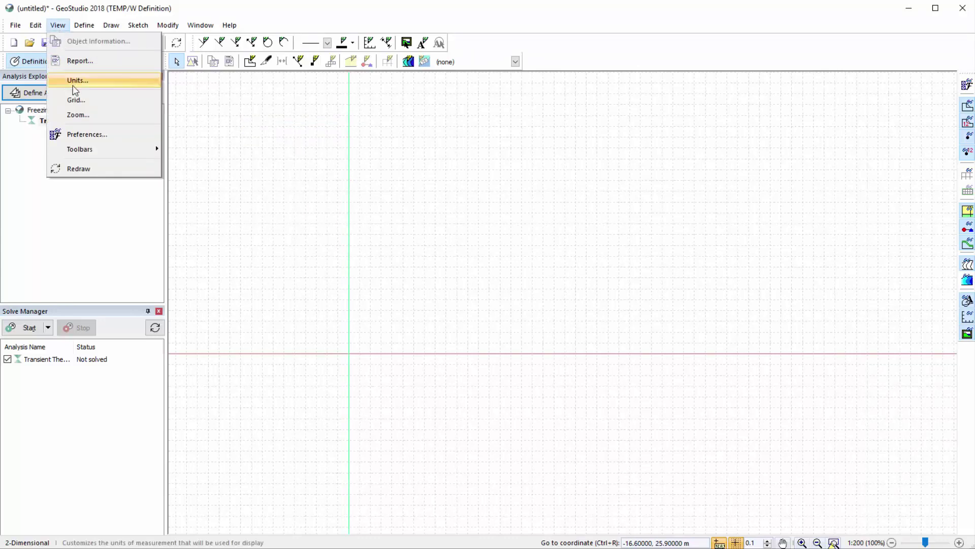
click(76, 81)
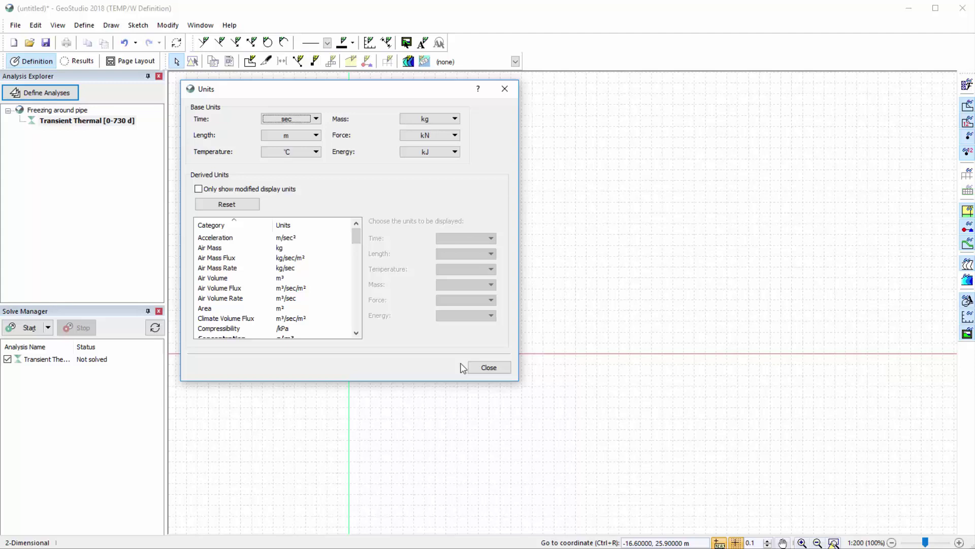
click(485, 368)
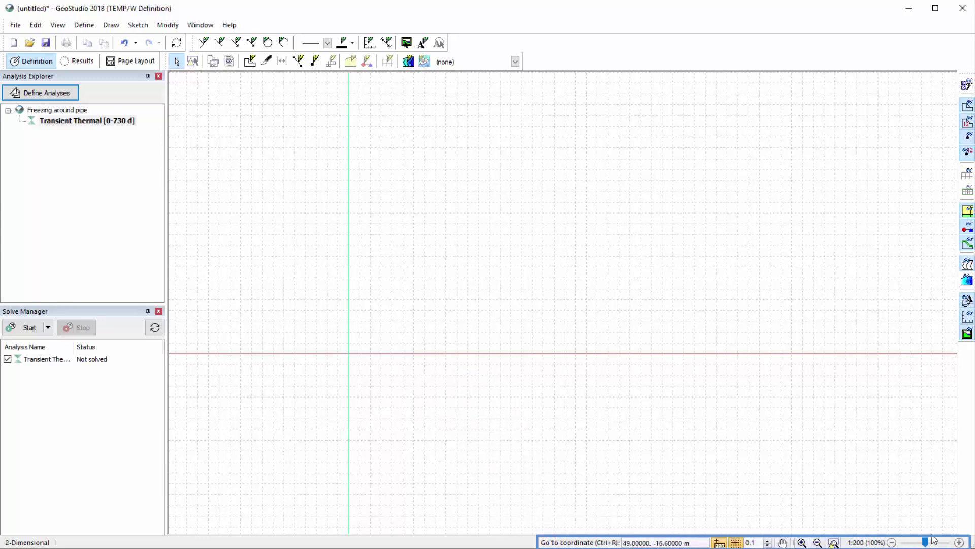
- Confirm a 1:200 display scale at 100% zoom
click(57, 25)
click(77, 115)
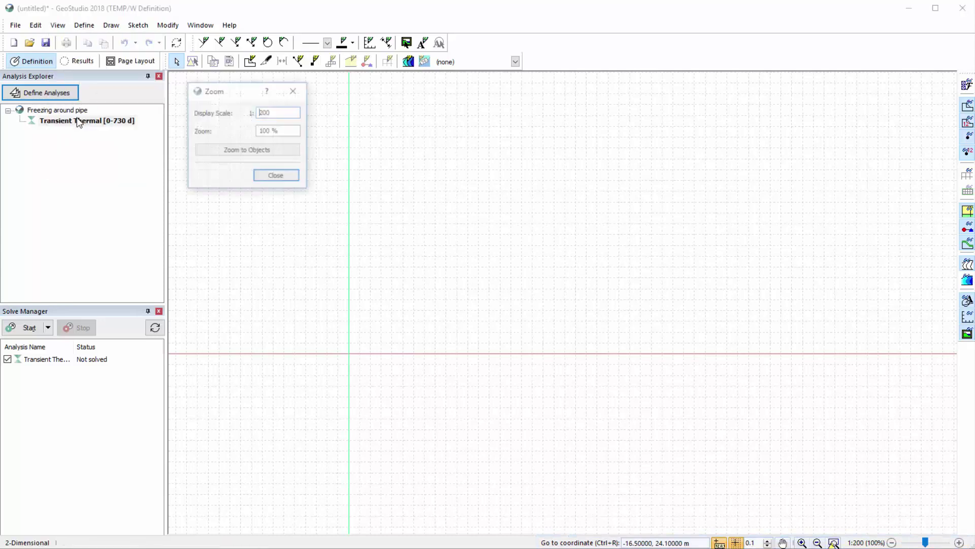
click(261, 179)
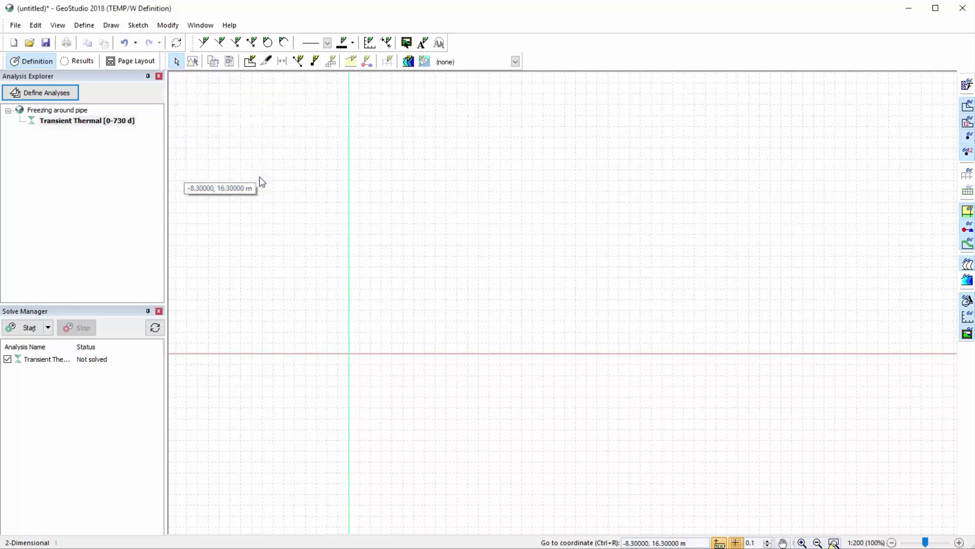
- Sketch axes spanning X from -0.2 to 3 m and Y from -0.2 to 1.6 m
click(369, 42)
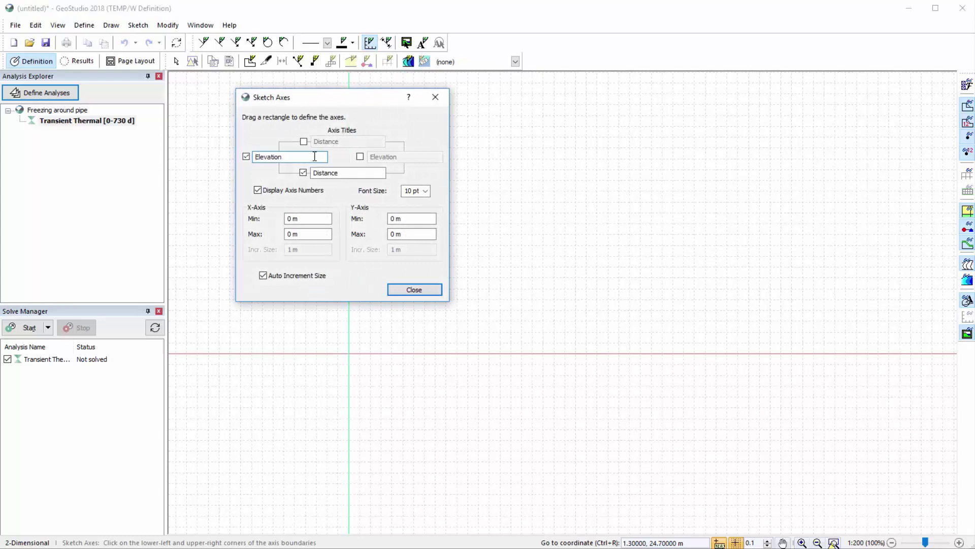
click(292, 219)
key(Tab)
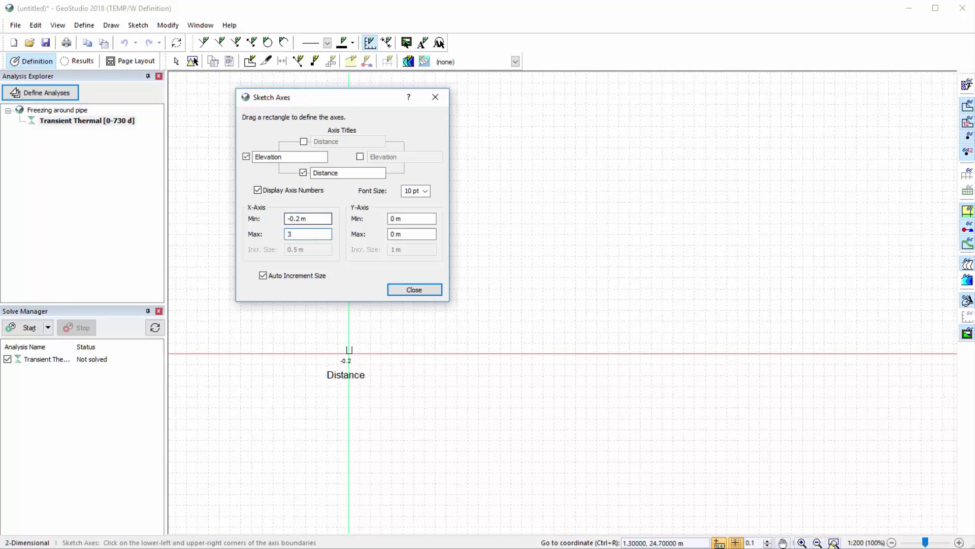
key(Tab)
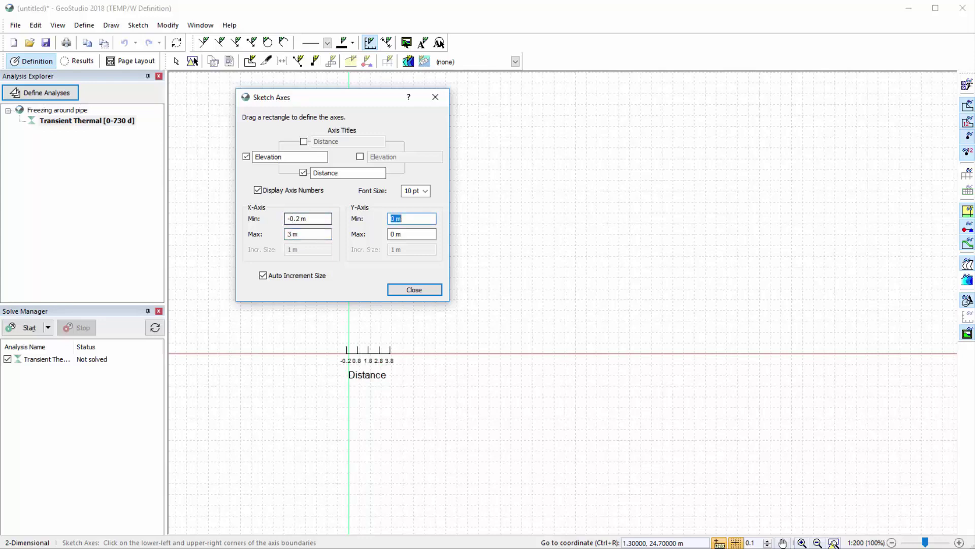
key(Tab)
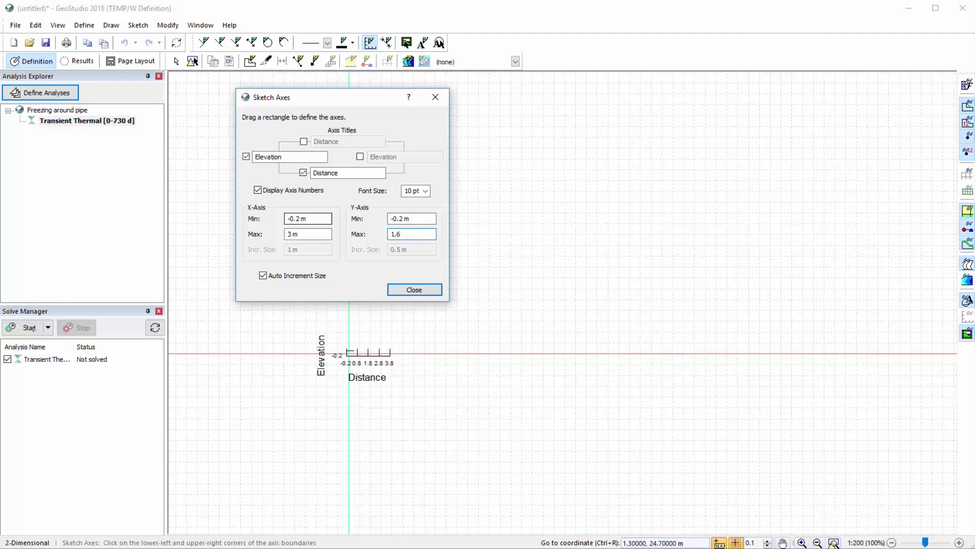
key(Tab)
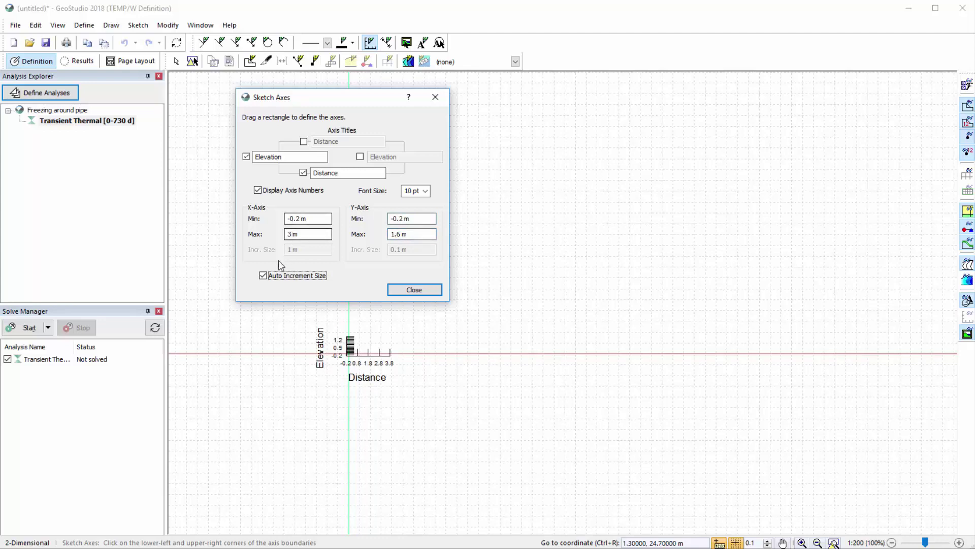
- Turn off auto tick spacing, set 0.2 m horizontal ticks, and close the axes dialog
click(264, 276)
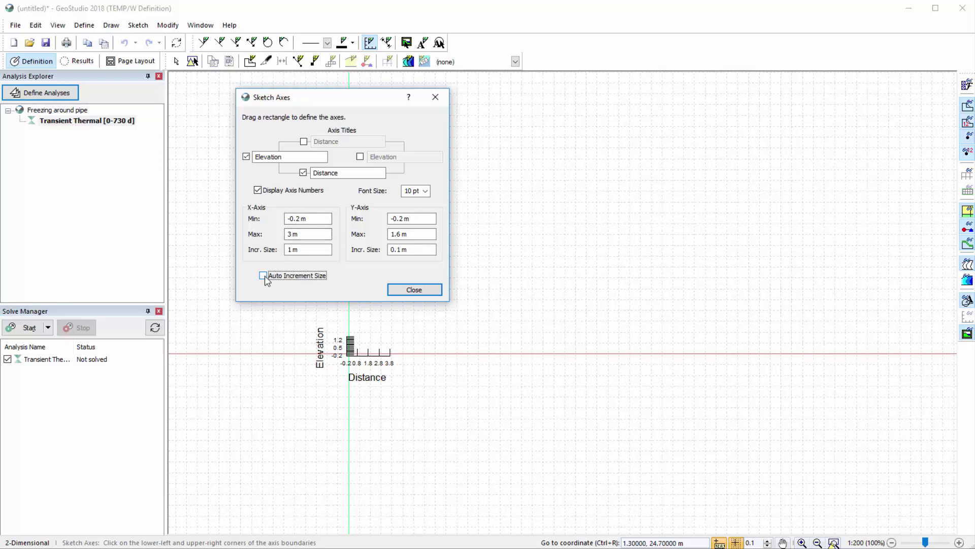
click(290, 249)
key(Return)
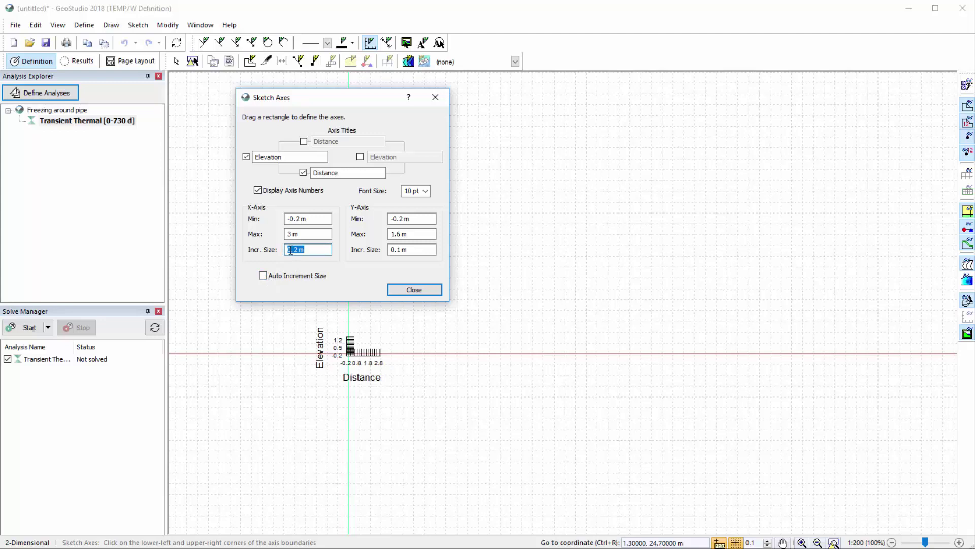
click(406, 290)
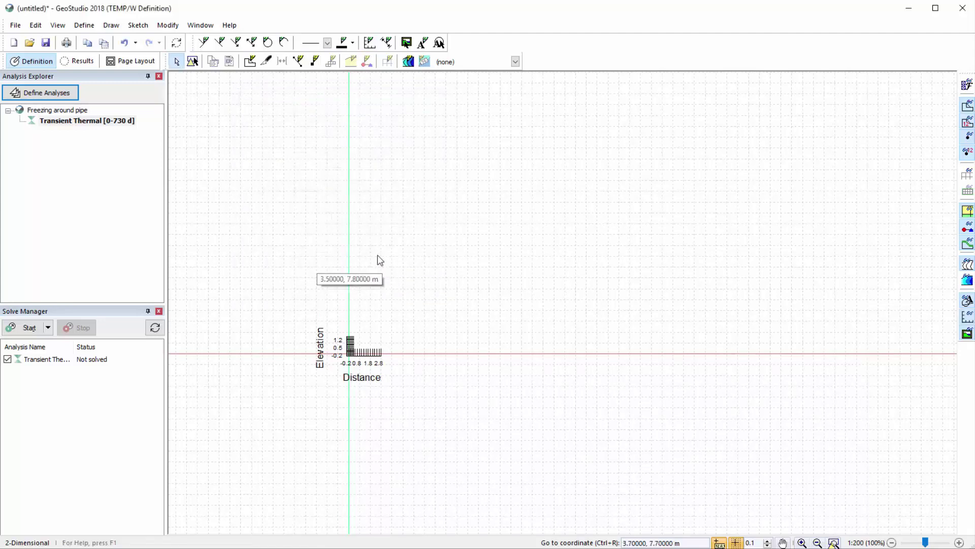
click(84, 25)
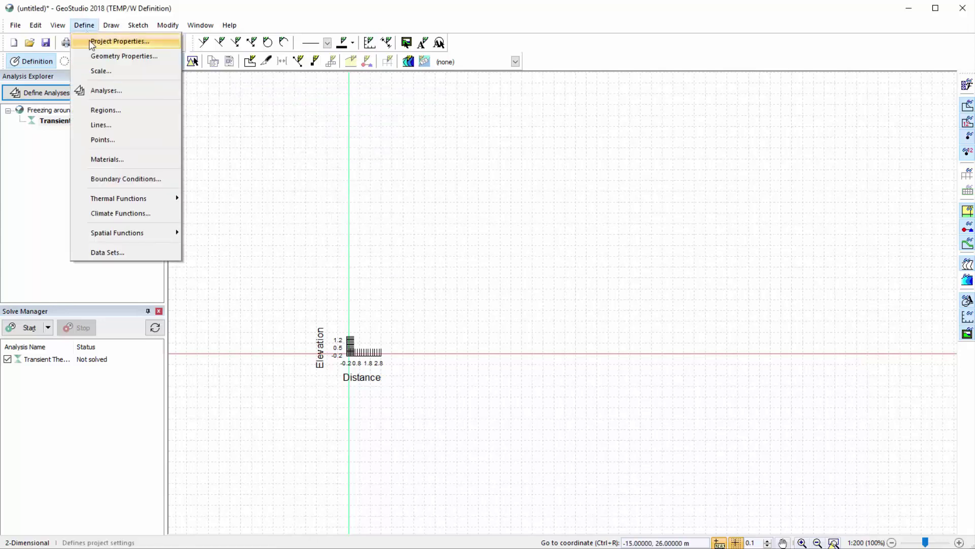
- Apply a 1:20 reference scale and zoom to fit the axes
click(109, 68)
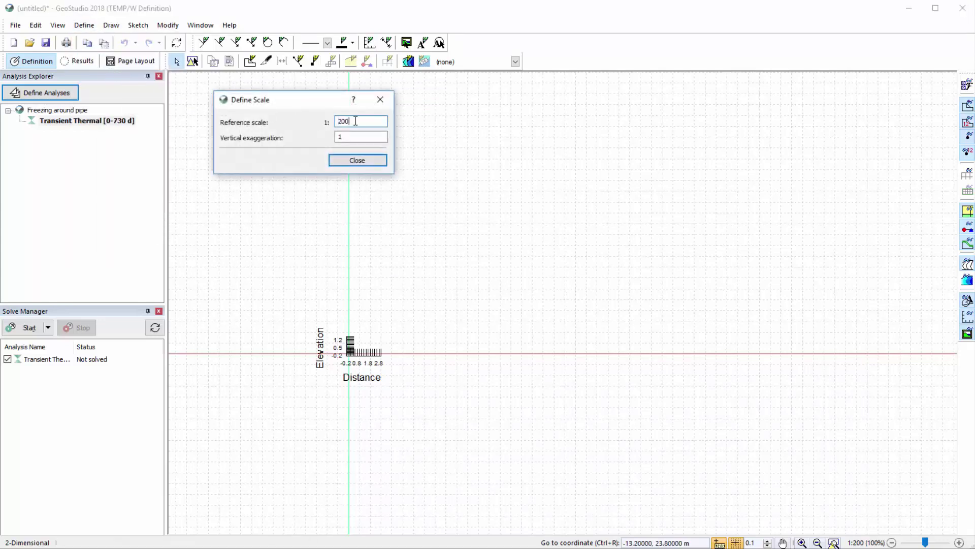
key(Return)
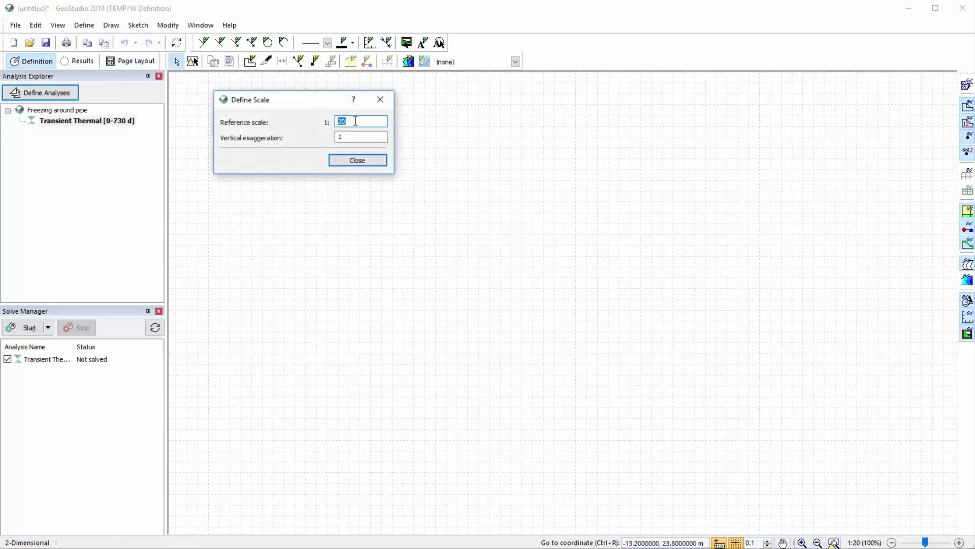
click(358, 160)
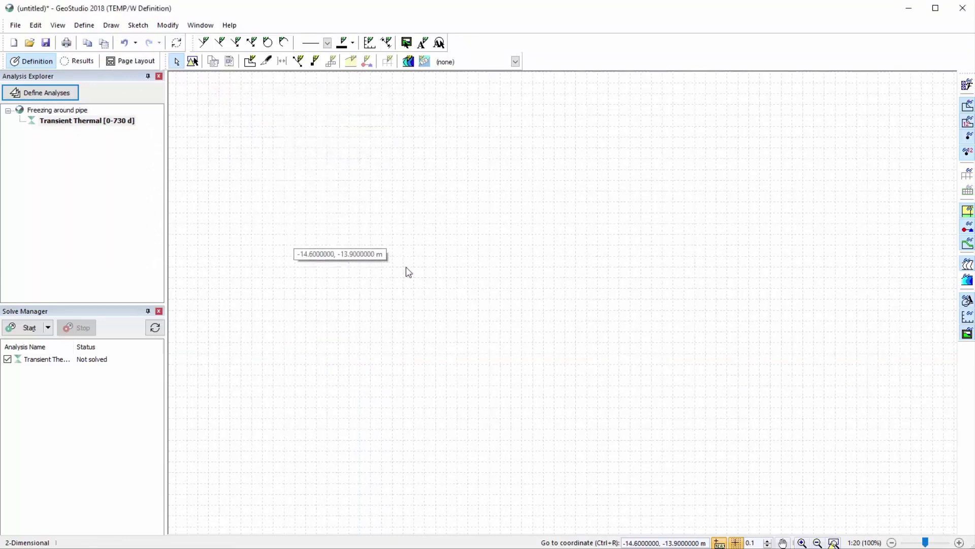
click(834, 542)
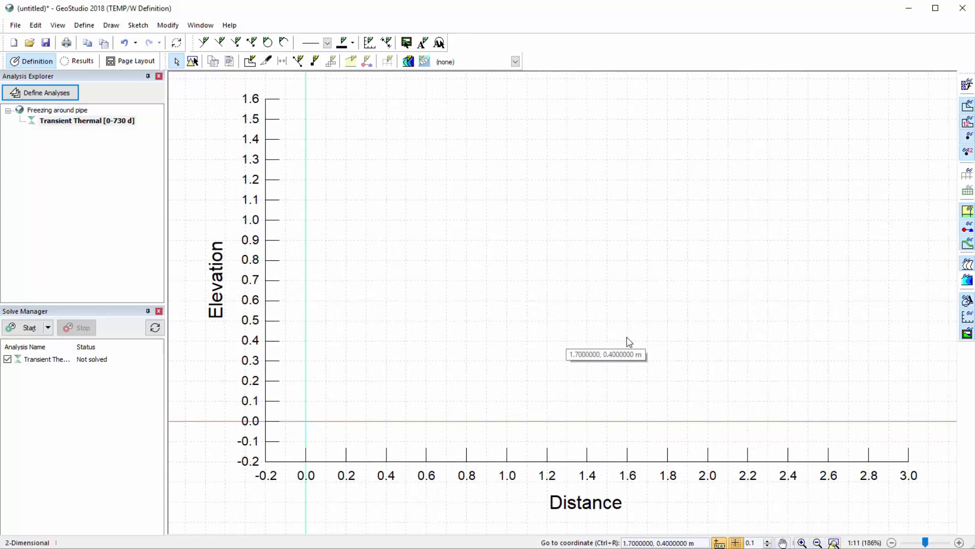
click(16, 26)
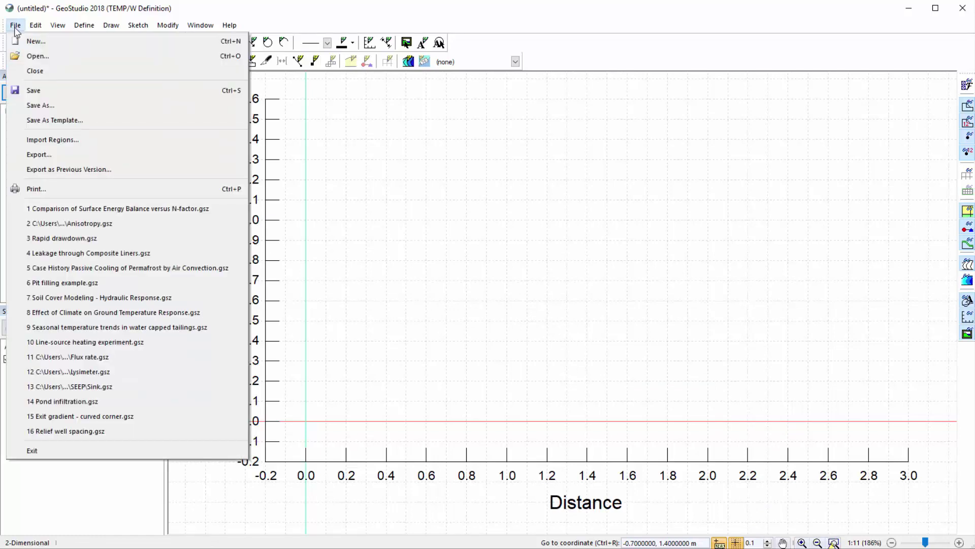
click(84, 145)
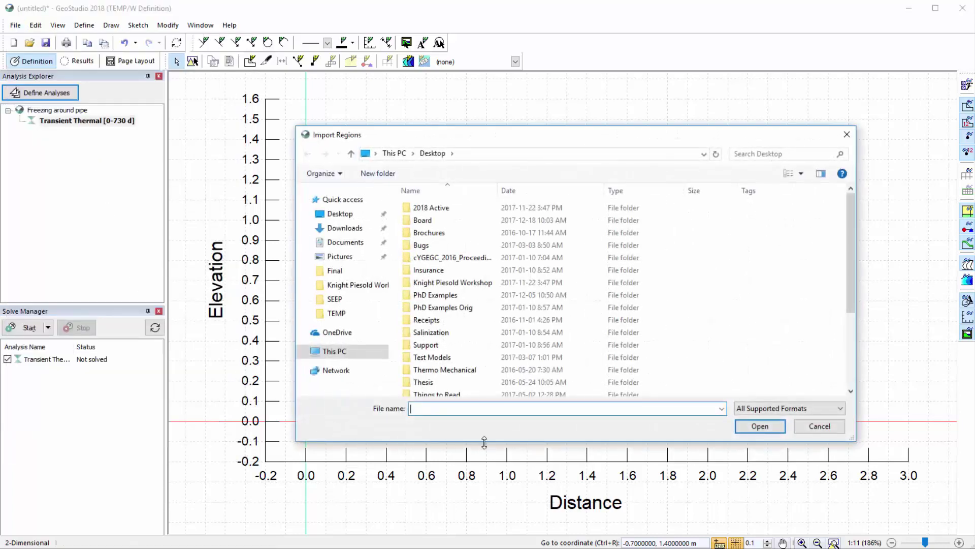
click(810, 428)
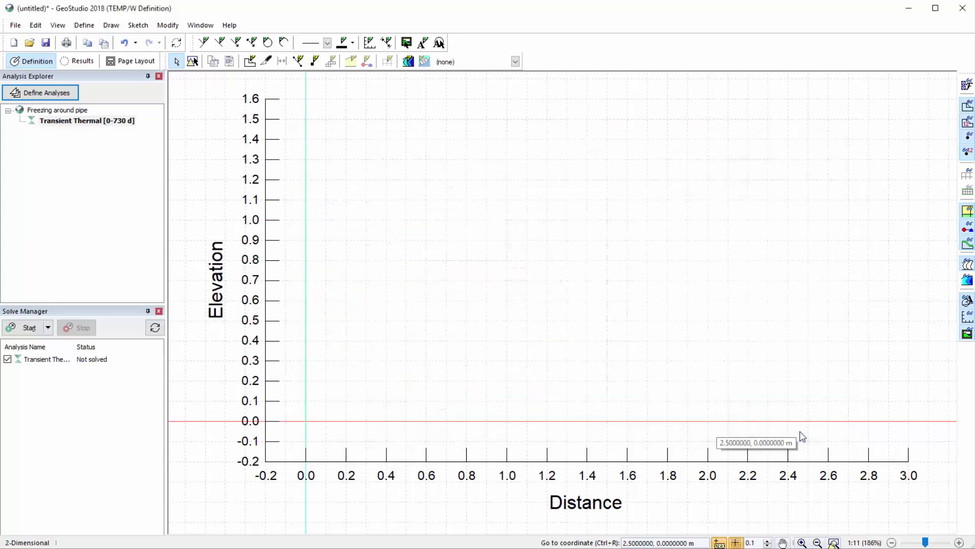
click(142, 26)
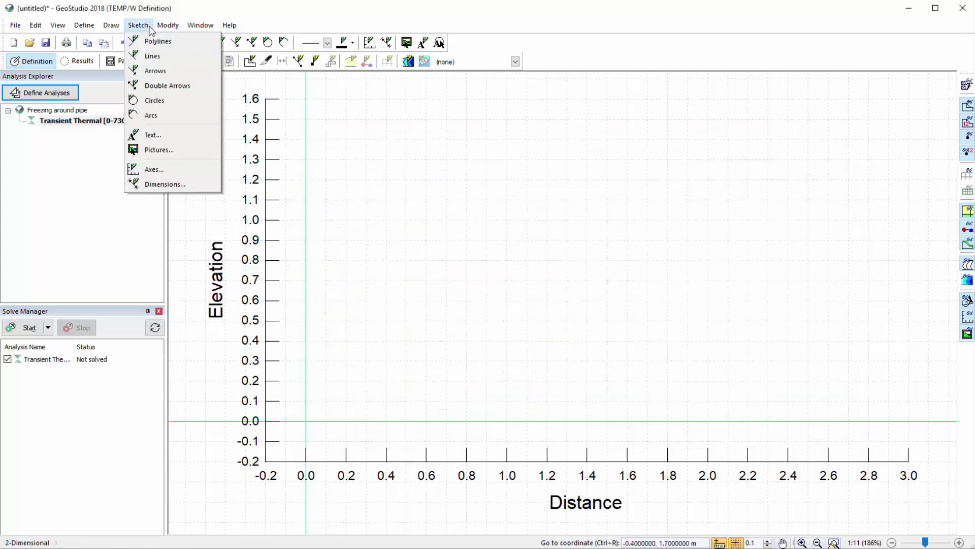
click(161, 149)
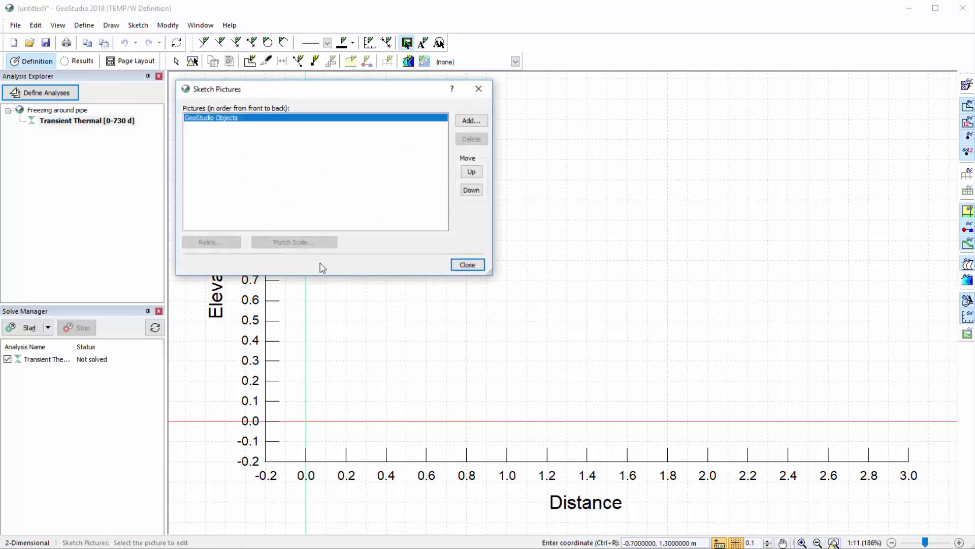
click(456, 266)
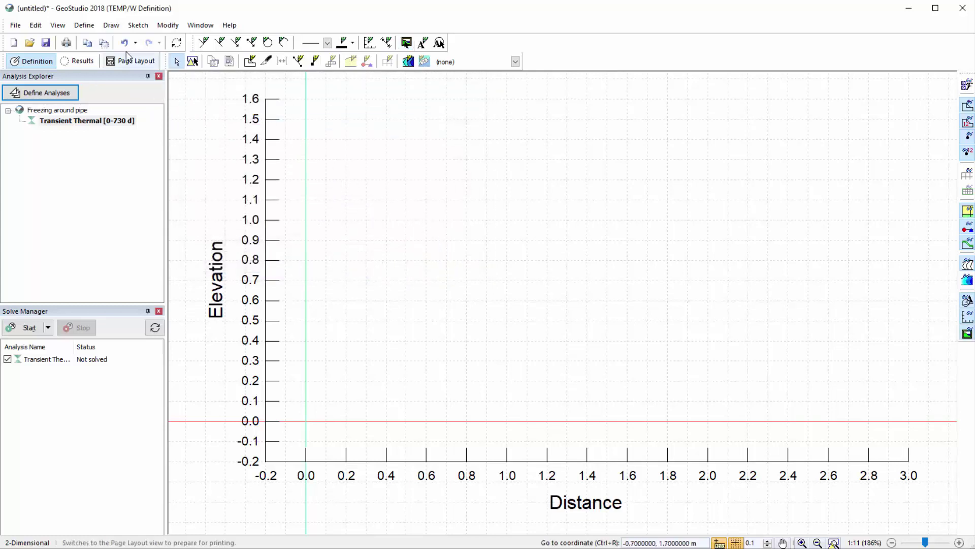
click(85, 27)
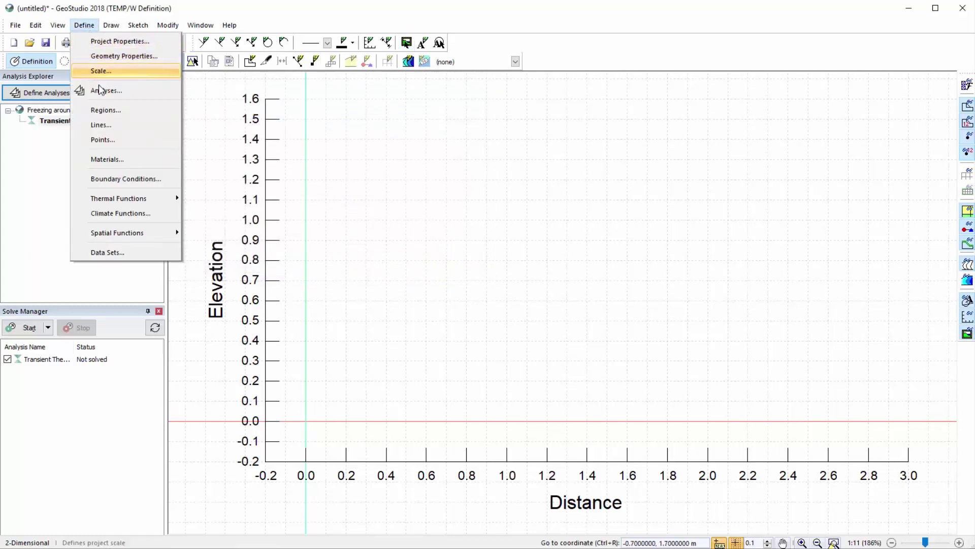
click(109, 141)
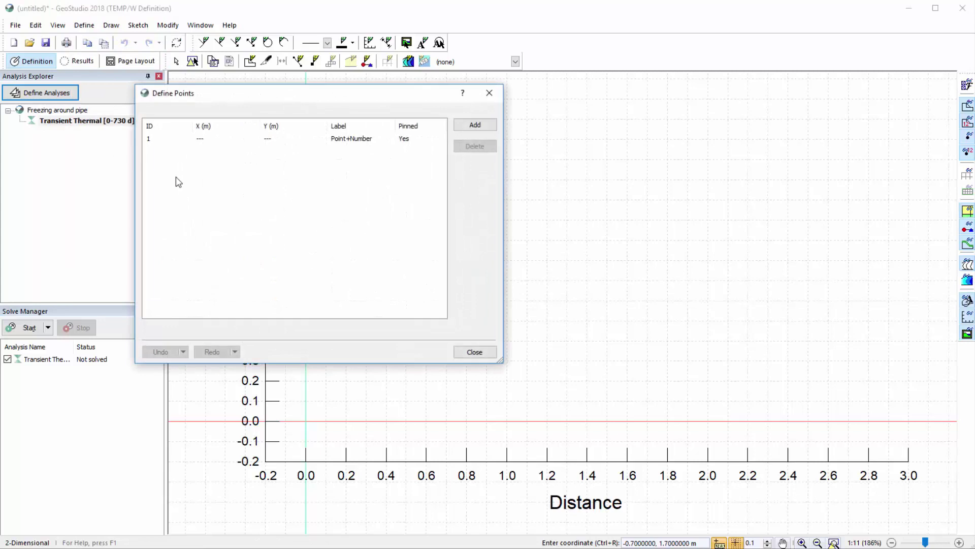
right_click(209, 184)
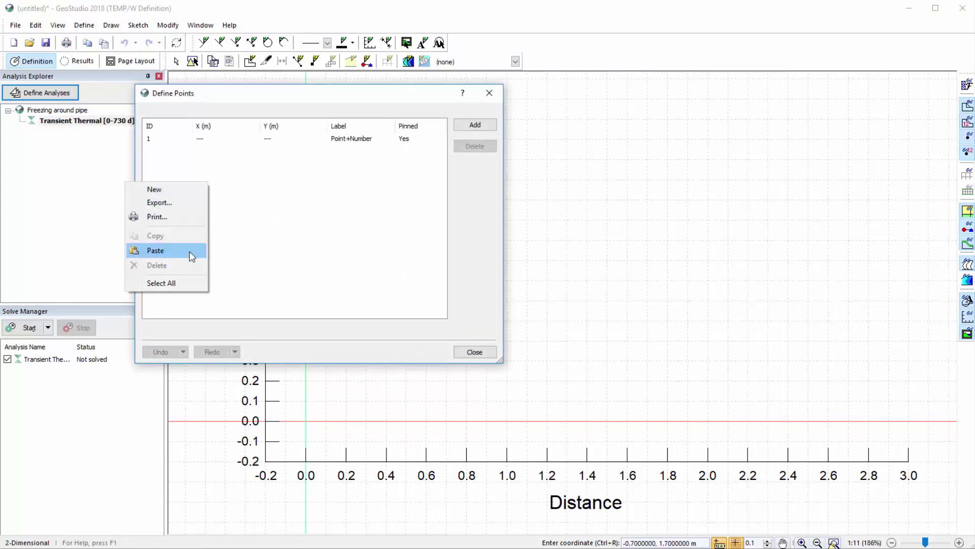
click(475, 352)
click(474, 352)
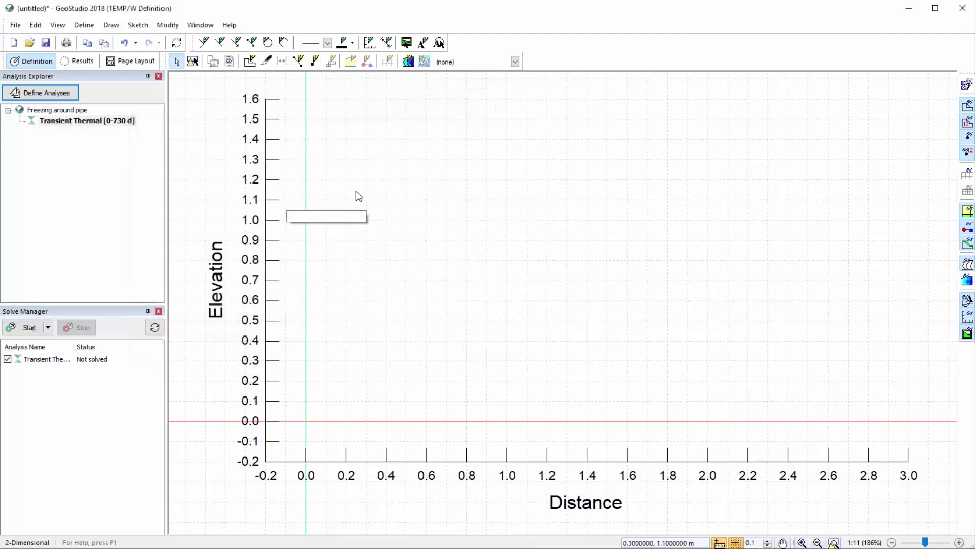
- Draw rectangular soil region 1 with corners at (0,0), (0,1.6), (3,1.6) and (3,0)
click(111, 25)
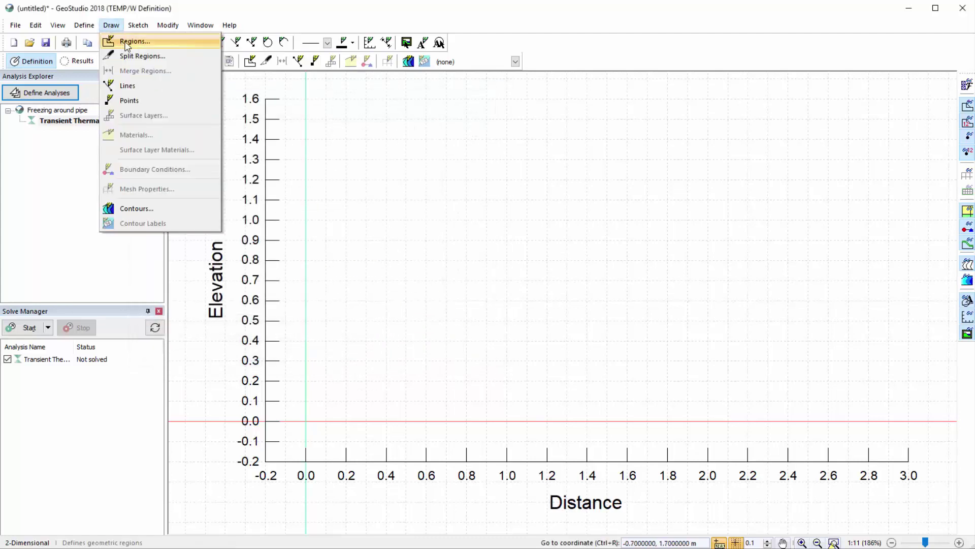
click(148, 47)
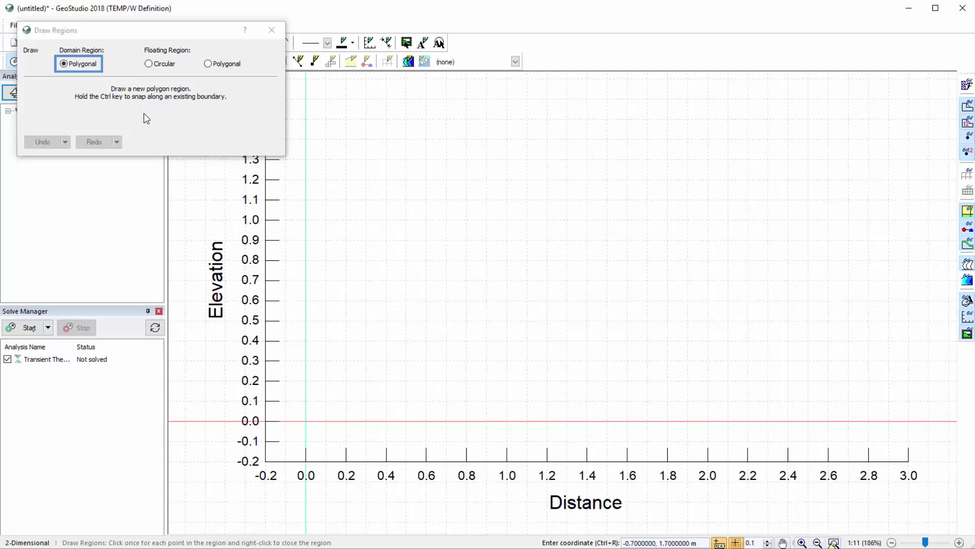
click(306, 418)
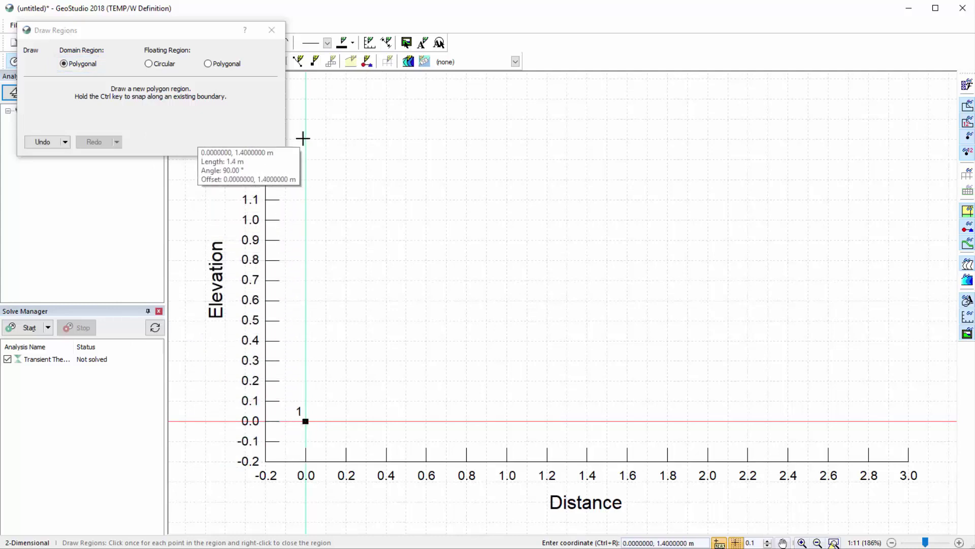
click(304, 101)
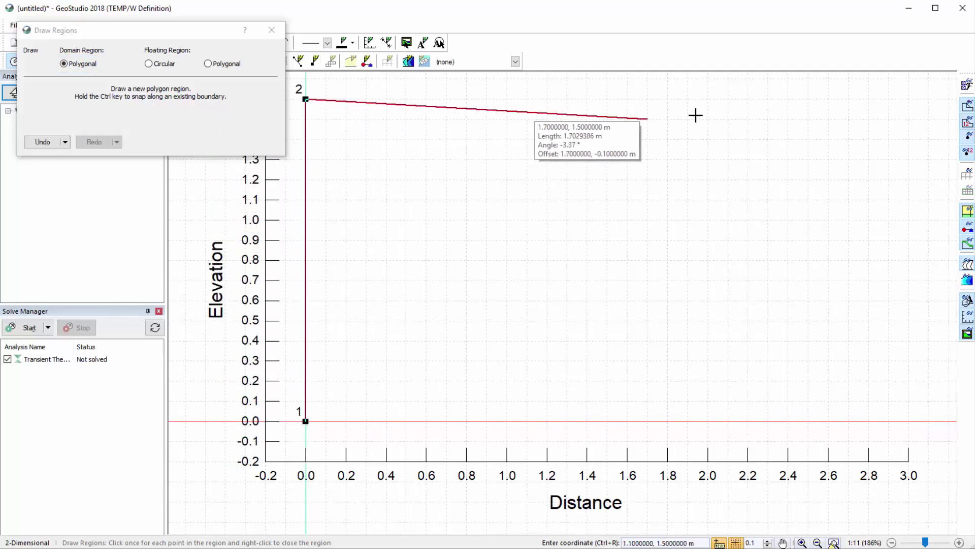
click(906, 98)
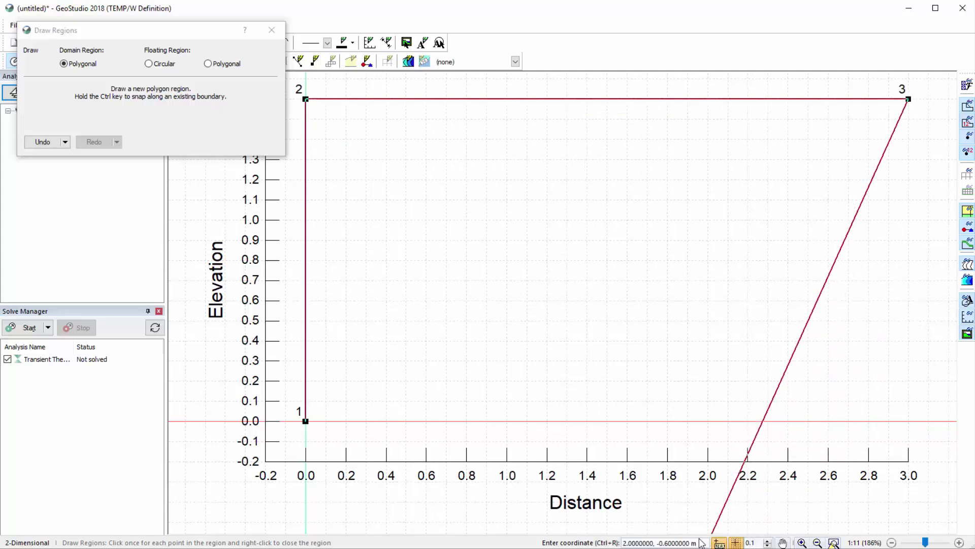
key(ctrl+r)
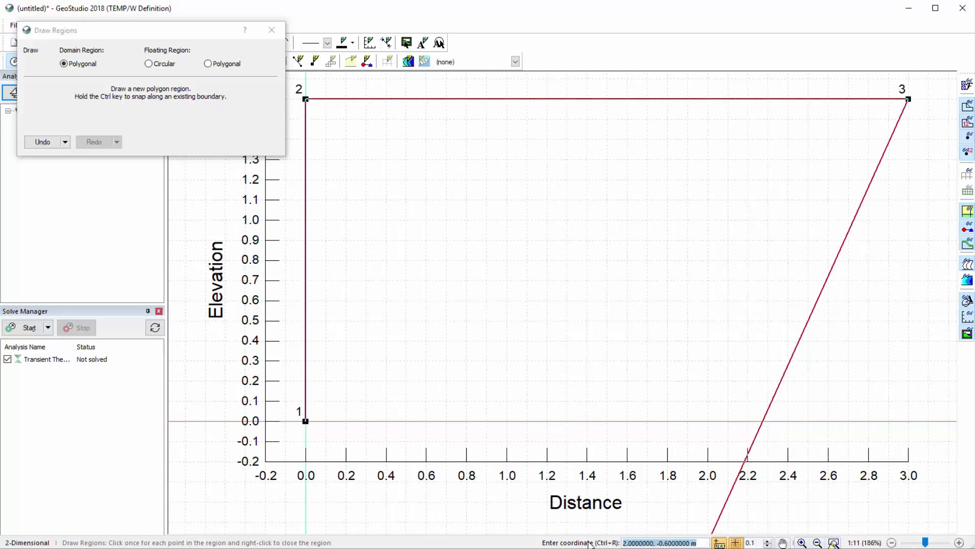
text(3,)
text(0)
key(Return)
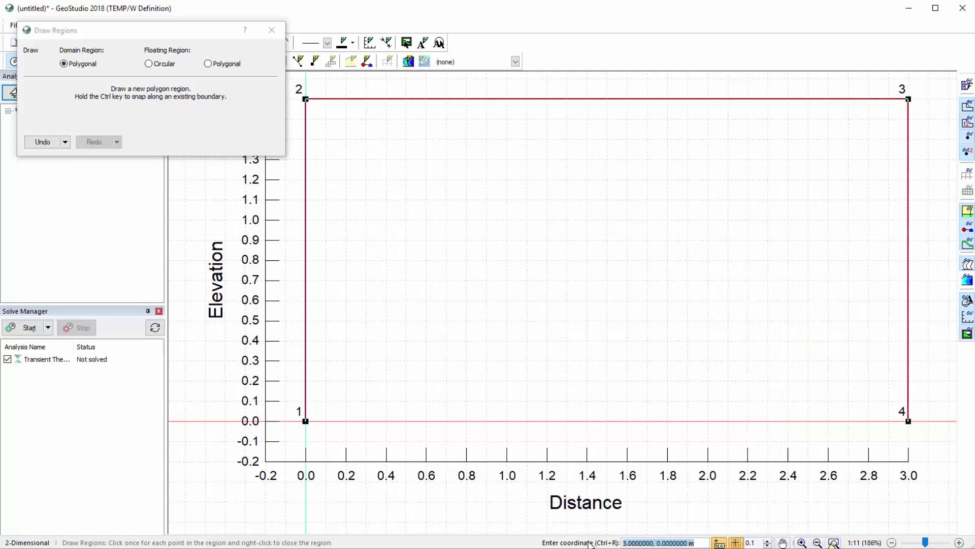
right_click(547, 290)
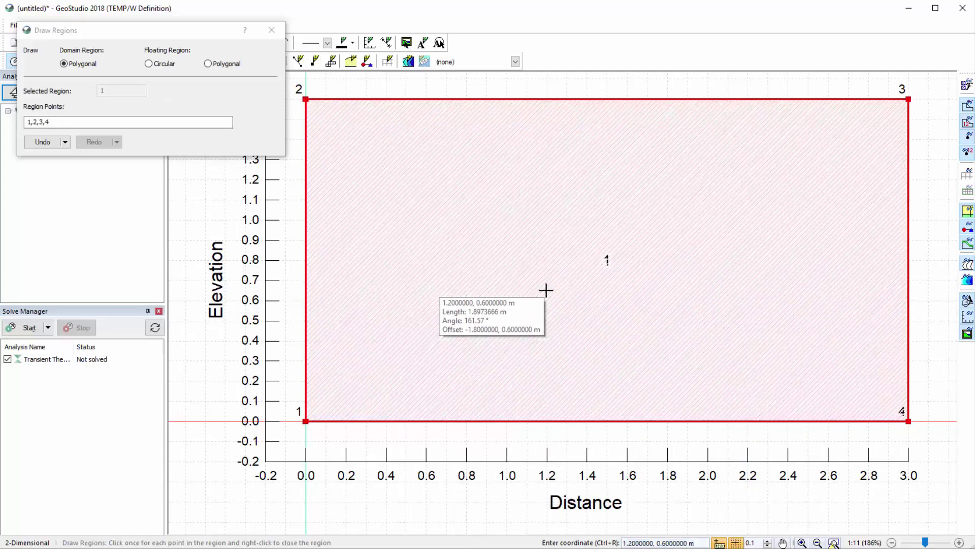
- Add a 0.1 m-radius circular pipe region centred near distance 1.5, elevation 1.3
click(151, 65)
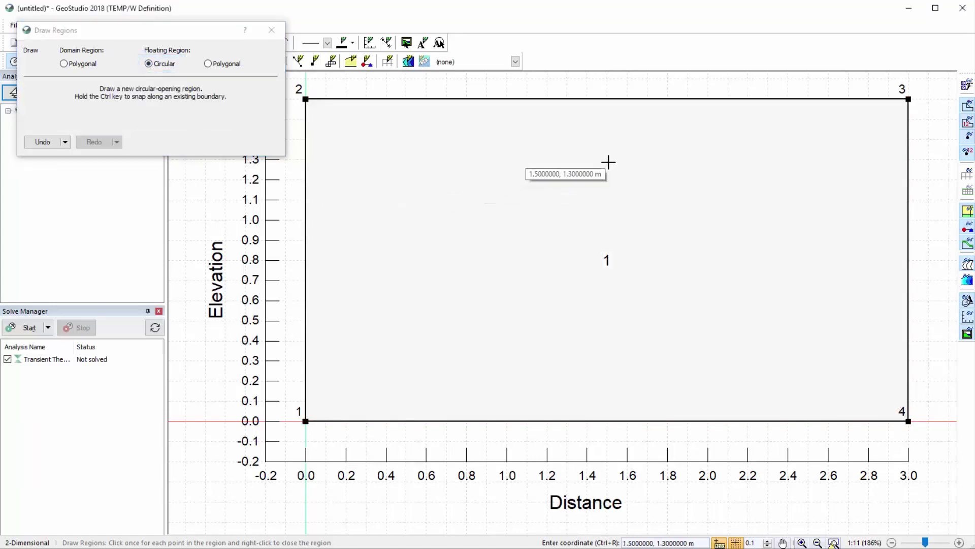
click(607, 160)
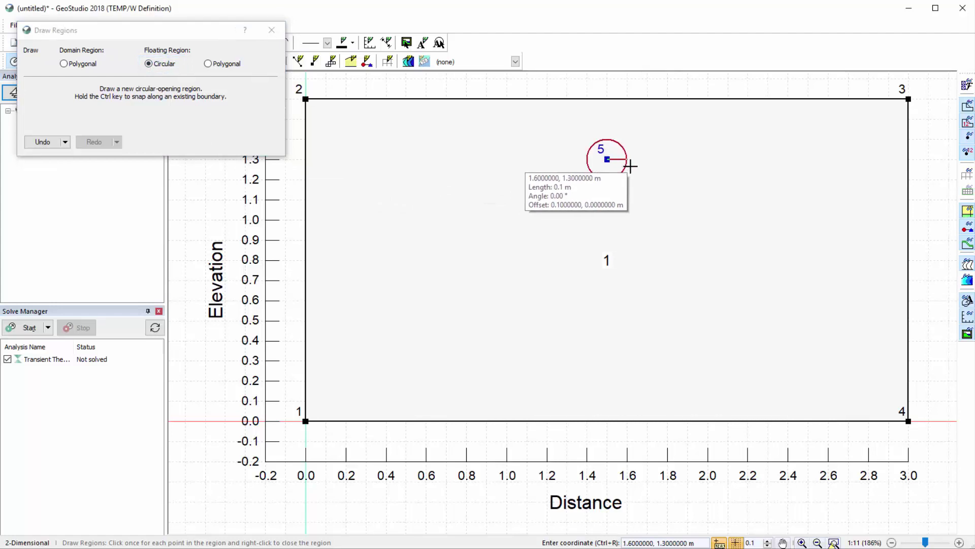
click(628, 159)
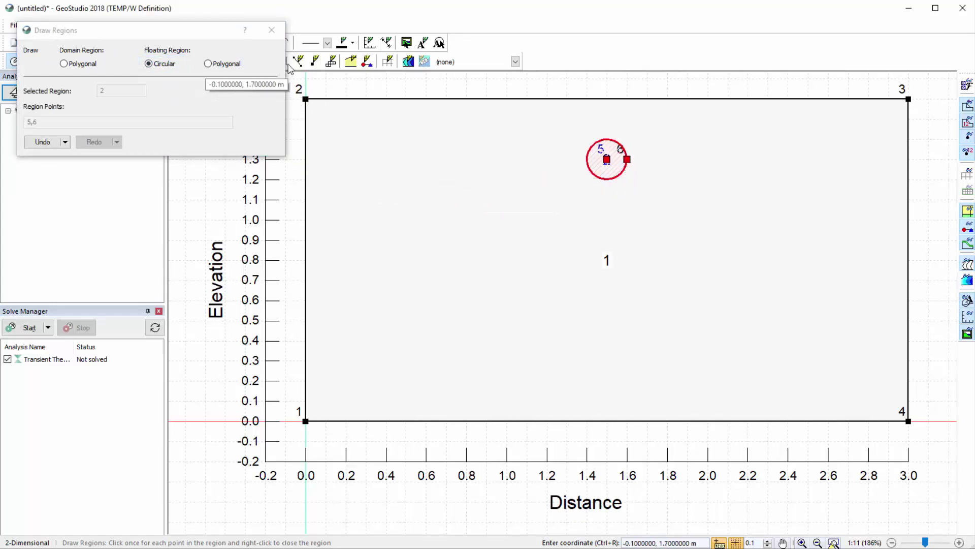
click(272, 30)
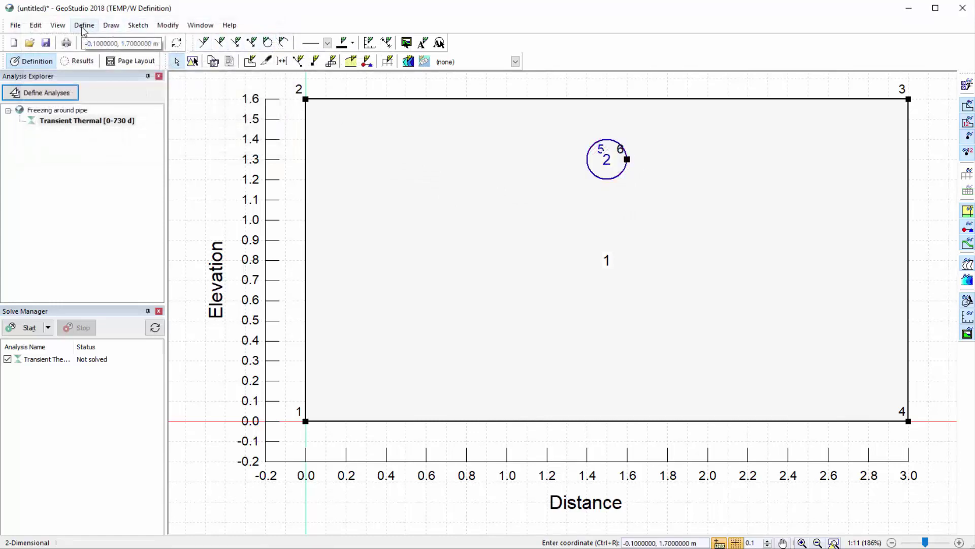
- In the points table, set pipe centre point 5's elevation to 1.15
click(84, 28)
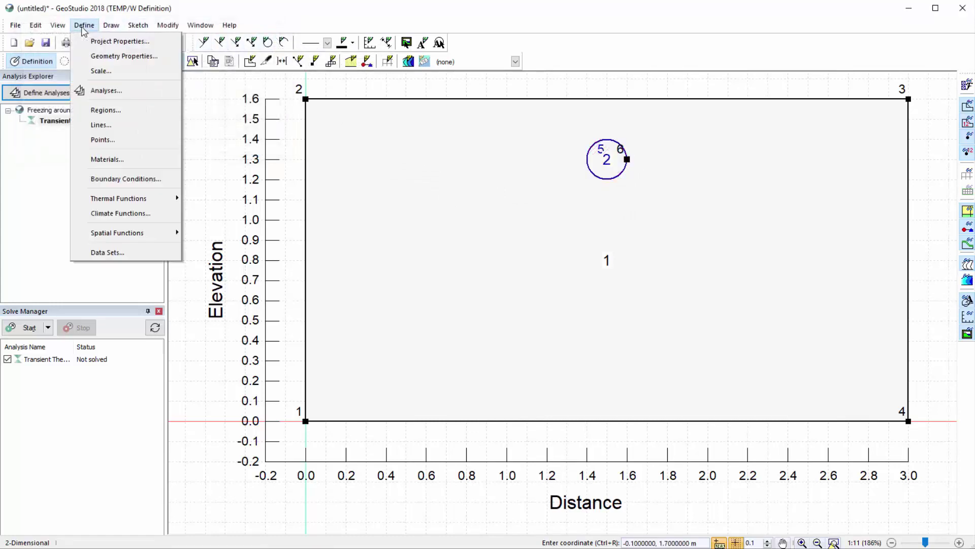
click(100, 140)
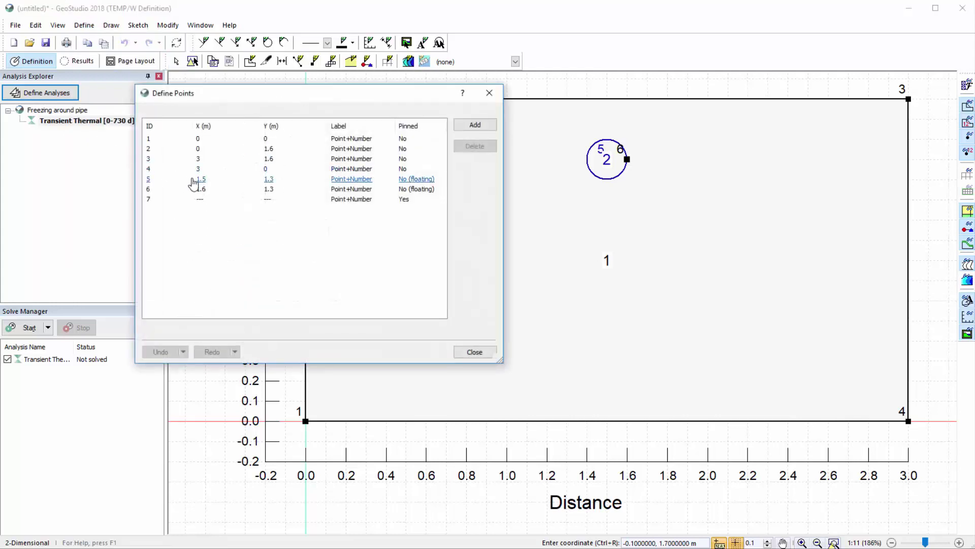
click(194, 180)
click(195, 190)
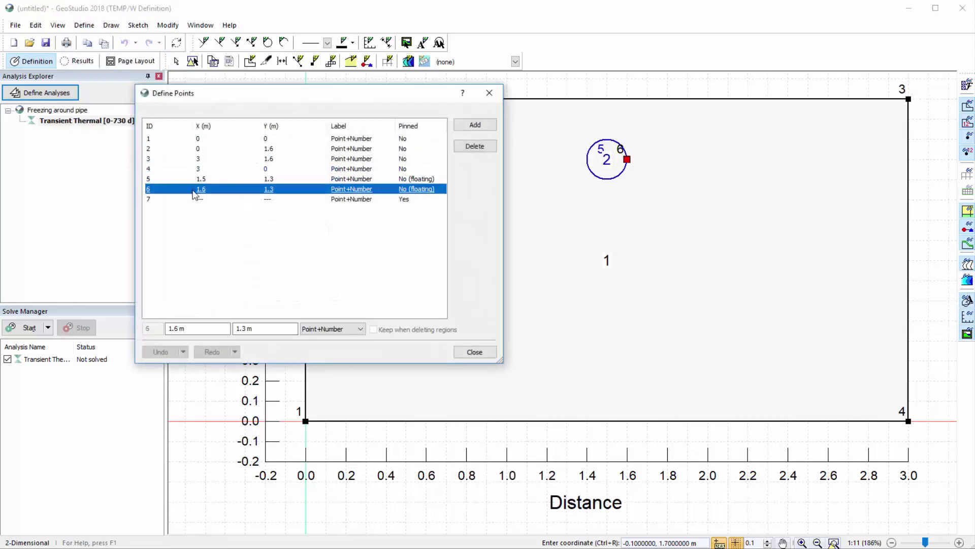
click(204, 182)
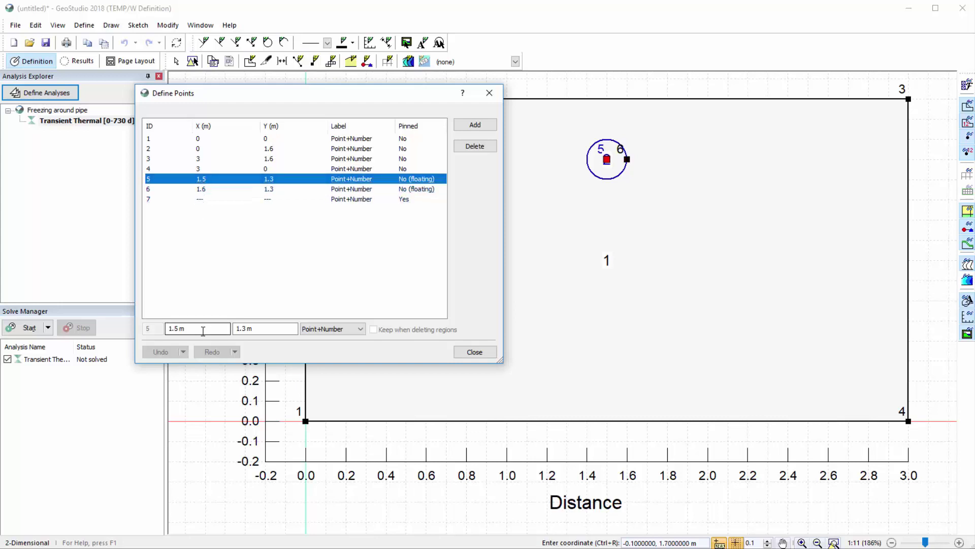
click(244, 329)
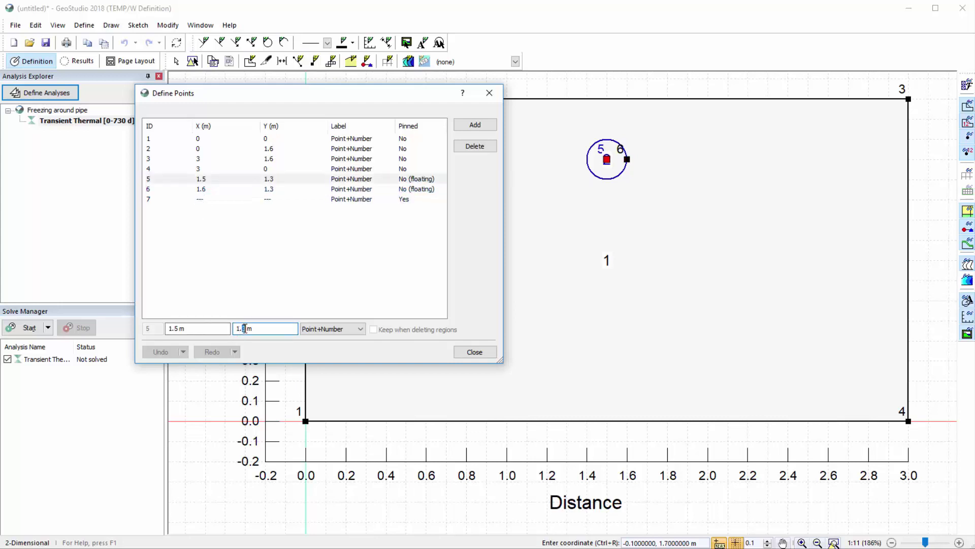
key(BackSpace)
text(15)
key(Return)
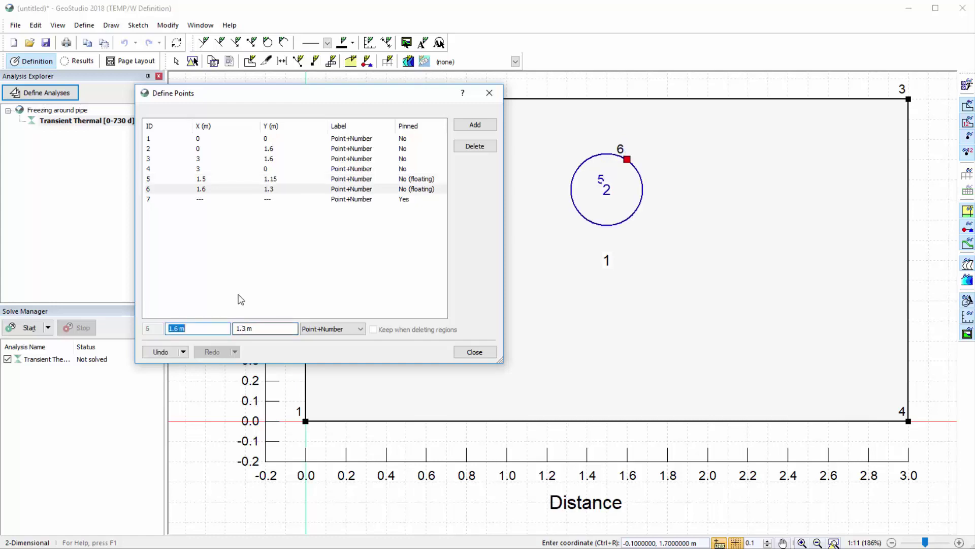
- Move pipe edge point 6 to distance 1.65, elevation 1.15, and close the points table
click(241, 190)
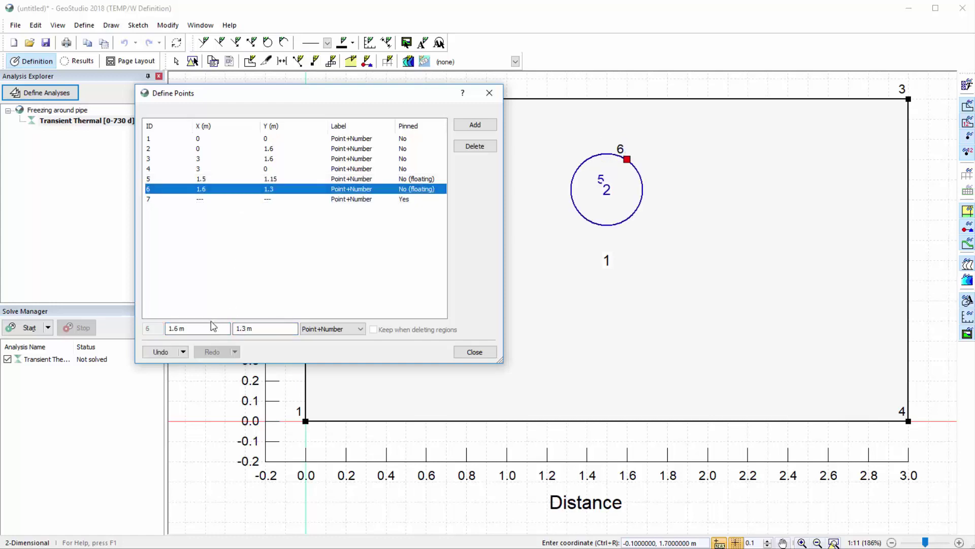
click(179, 329)
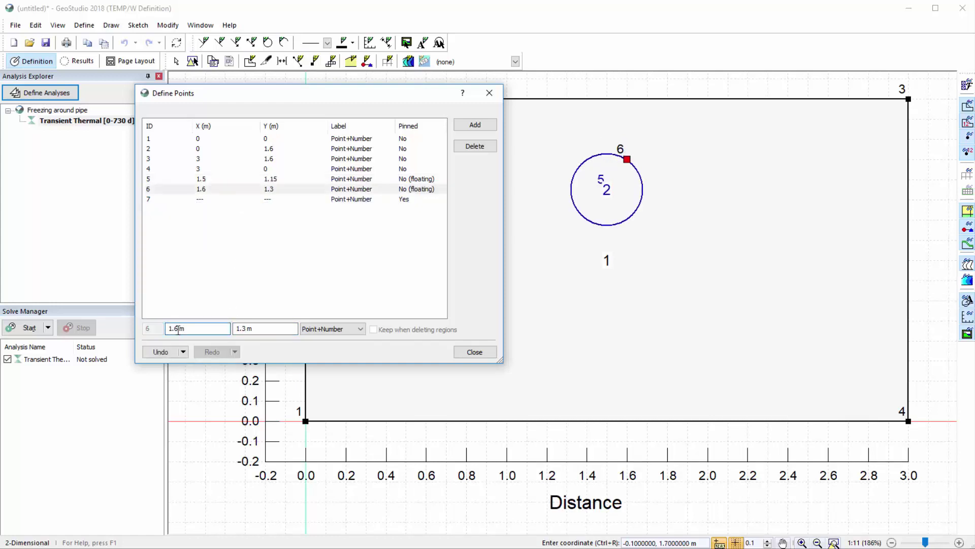
text(5)
click(245, 328)
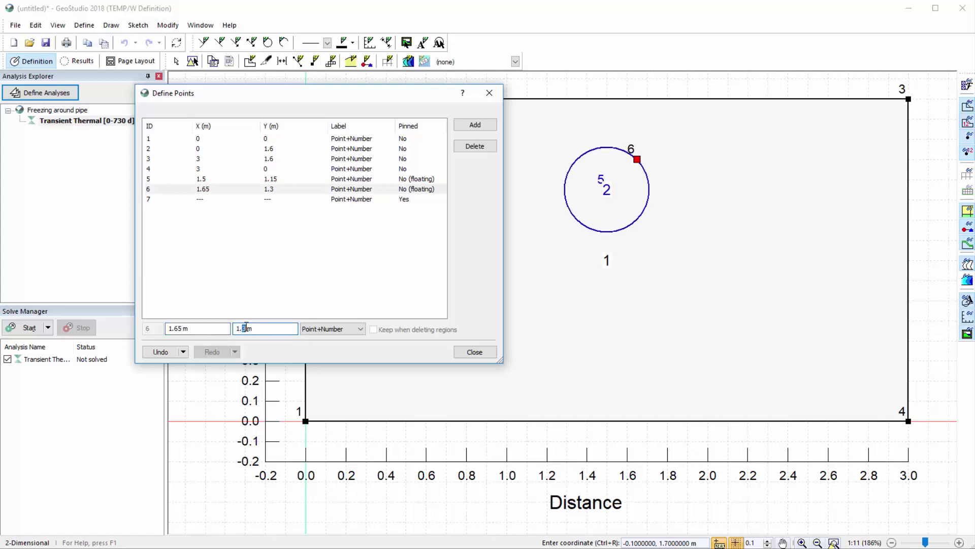
text(15)
key(Return)
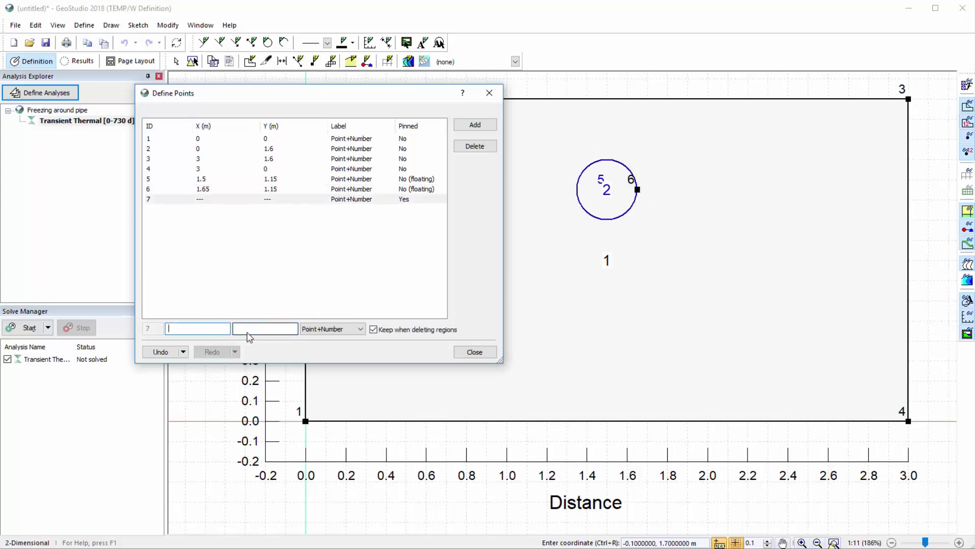
click(470, 356)
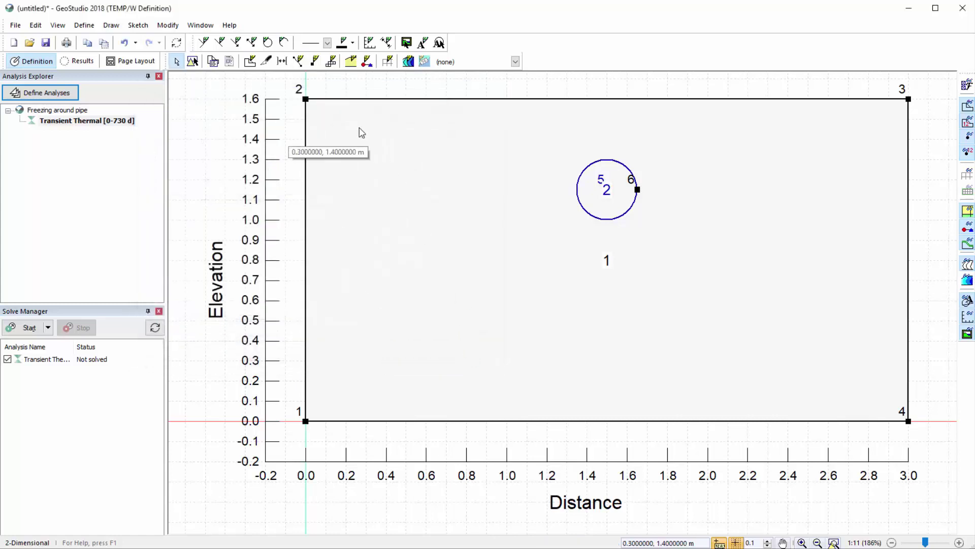
- Look through the Draw menu without choosing anything, then open the Define menu
click(112, 25)
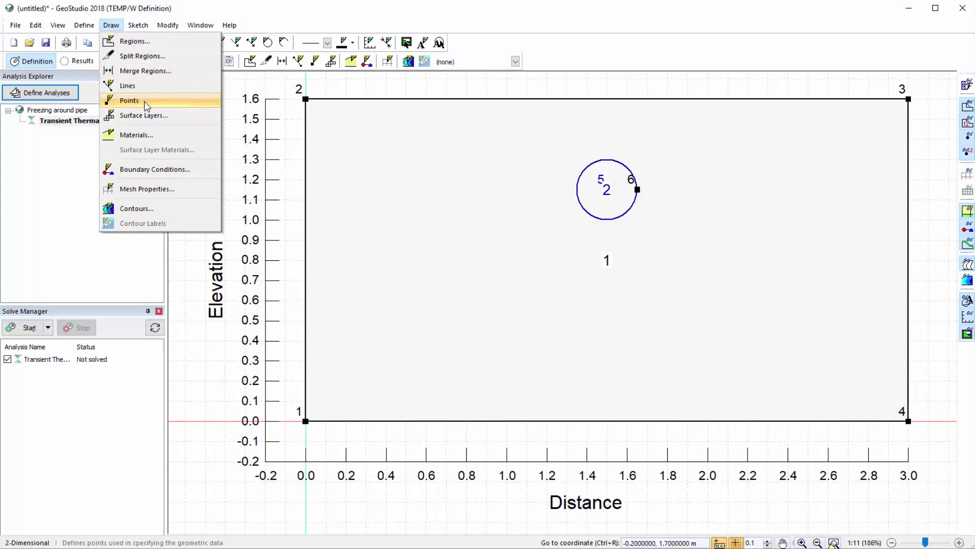
click(226, 112)
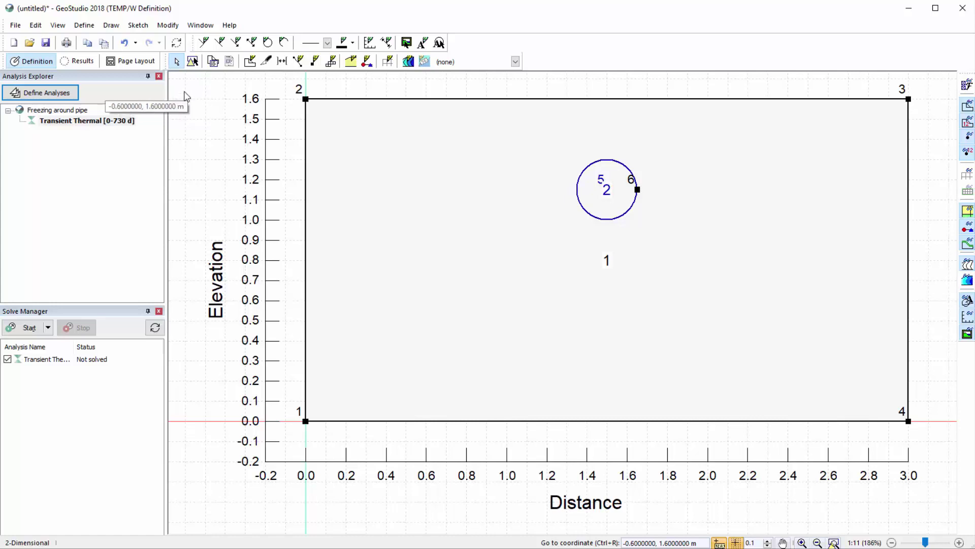
click(86, 26)
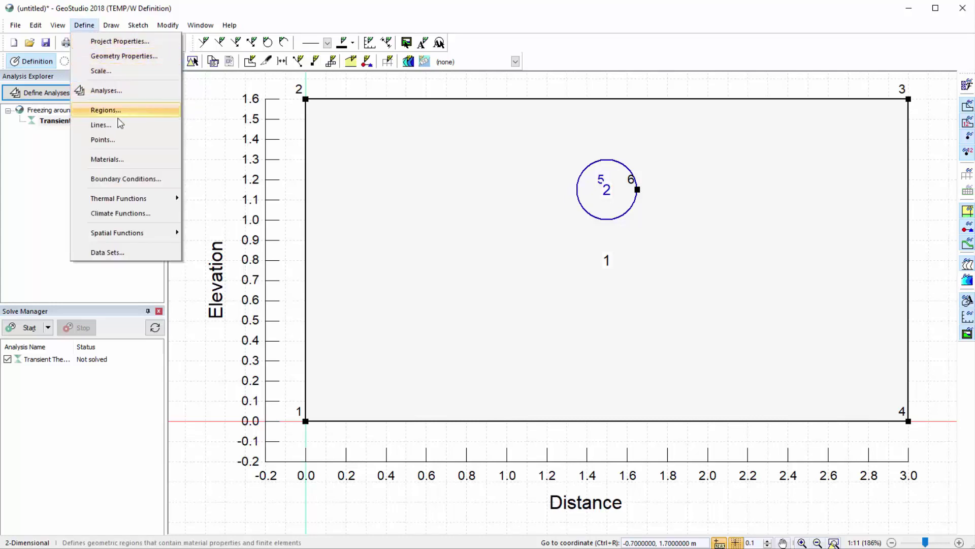
- Add a new material named 'Natural soil' using the Full Thermal material model
click(136, 161)
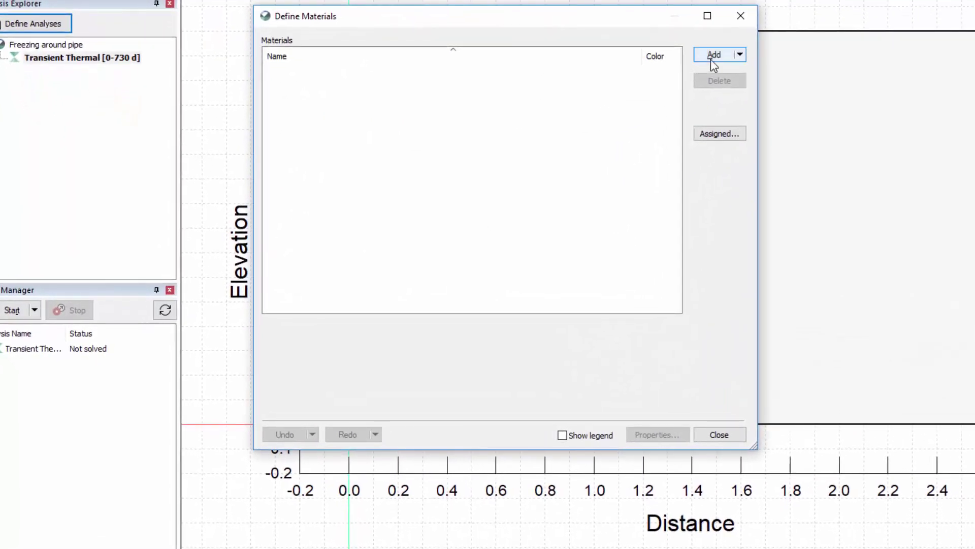
click(714, 56)
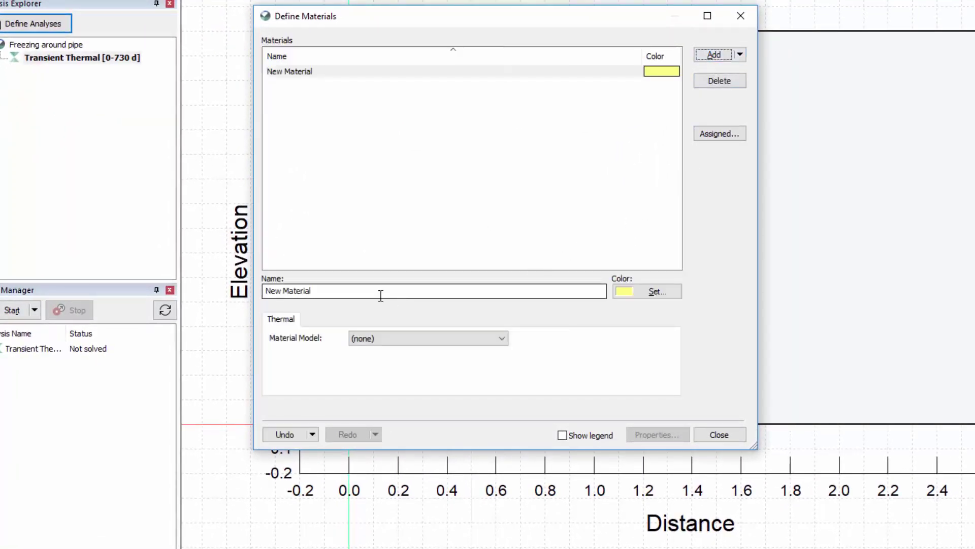
drag(346, 289, 265, 288)
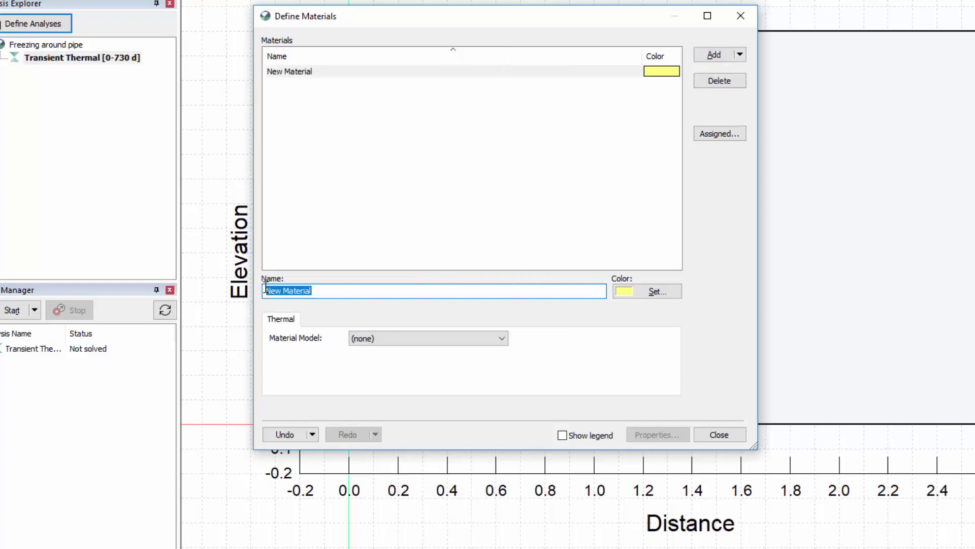
text(Natural soil)
click(361, 339)
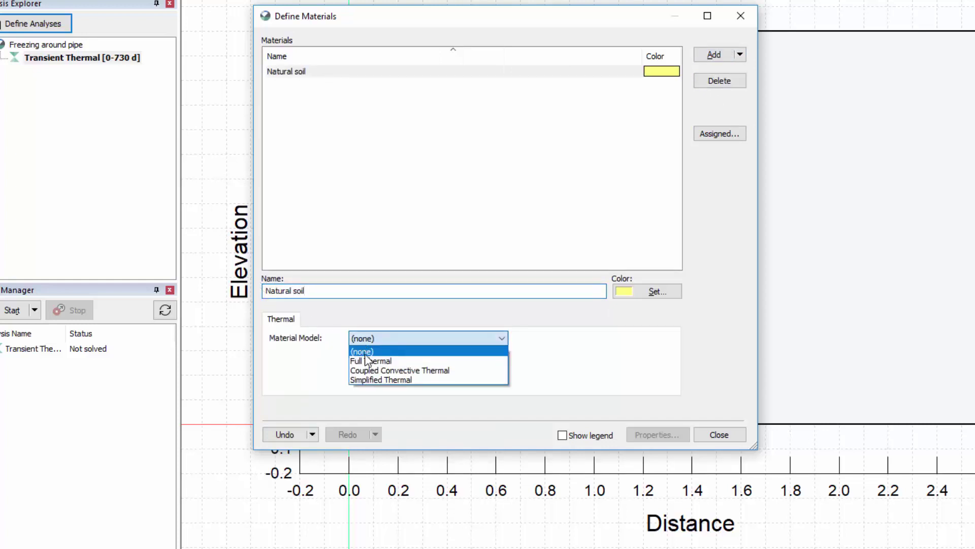
click(370, 361)
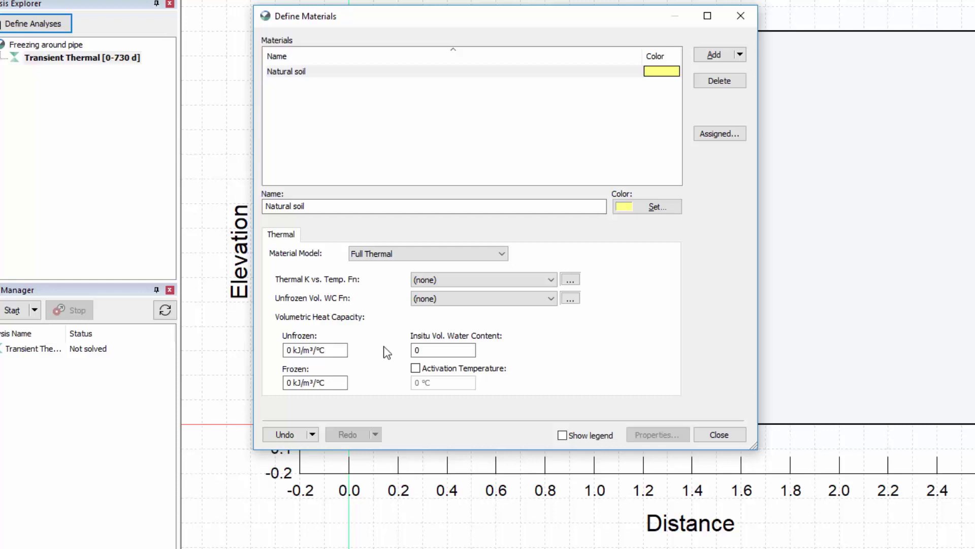
- Create a conductivity function named 'Thermal K Function' of Spline Data Point type
click(570, 280)
click(367, 56)
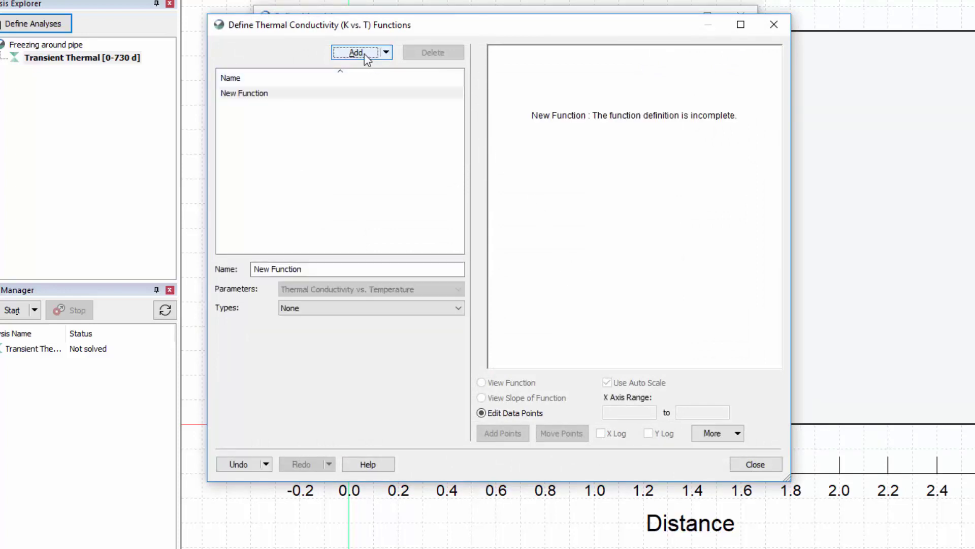
click(300, 270)
drag(300, 270, 231, 266)
text(Thermal K Function)
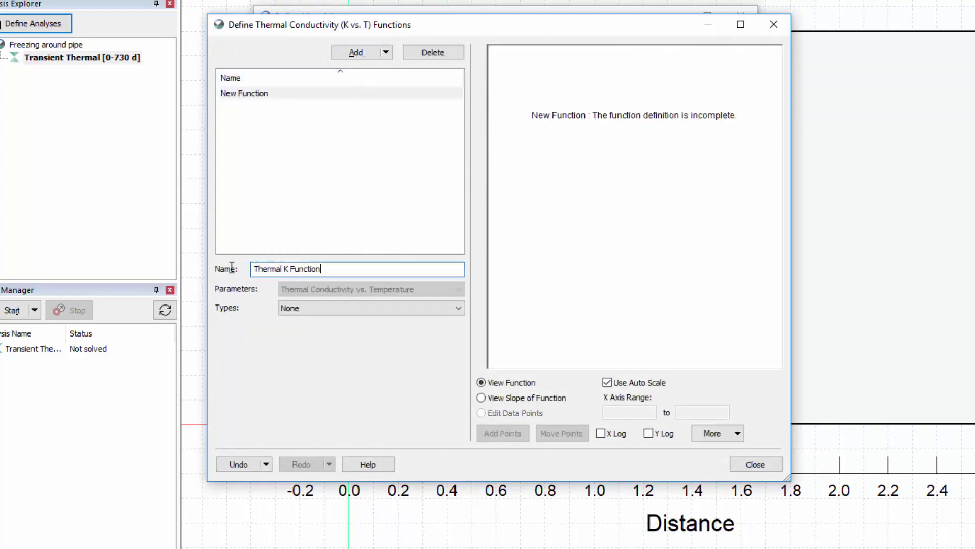
click(309, 314)
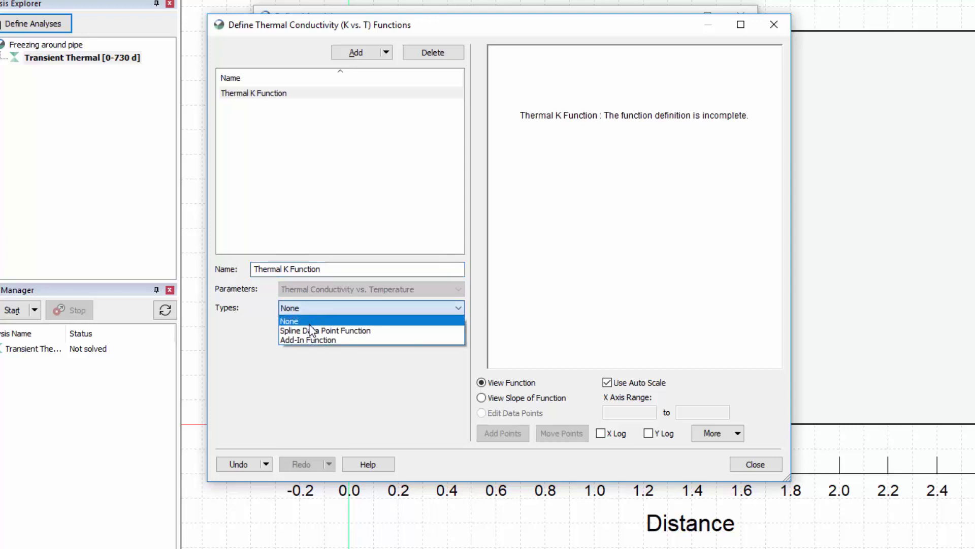
click(309, 329)
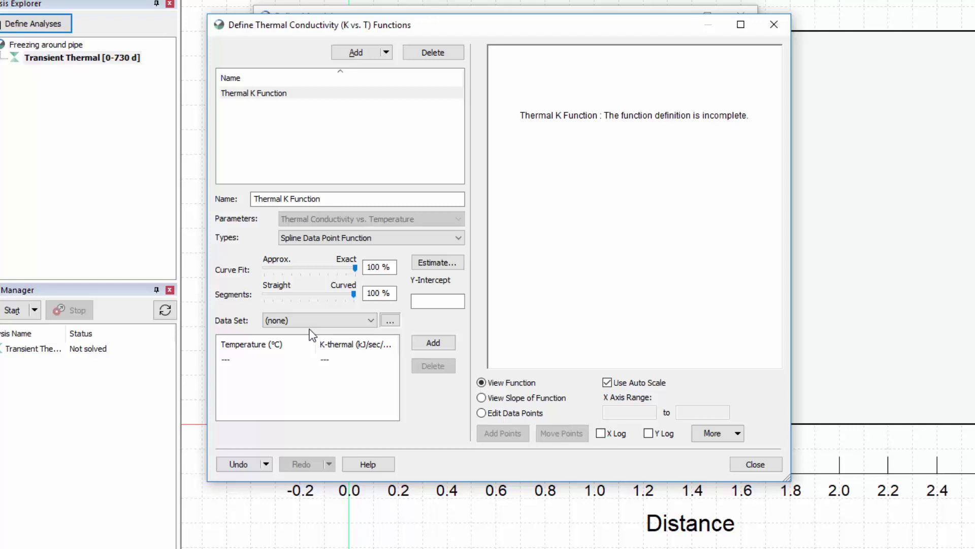
- Estimate it for Silty Clay with frozen 0.0018 and unfrozen 0.0015 conductivity
click(441, 264)
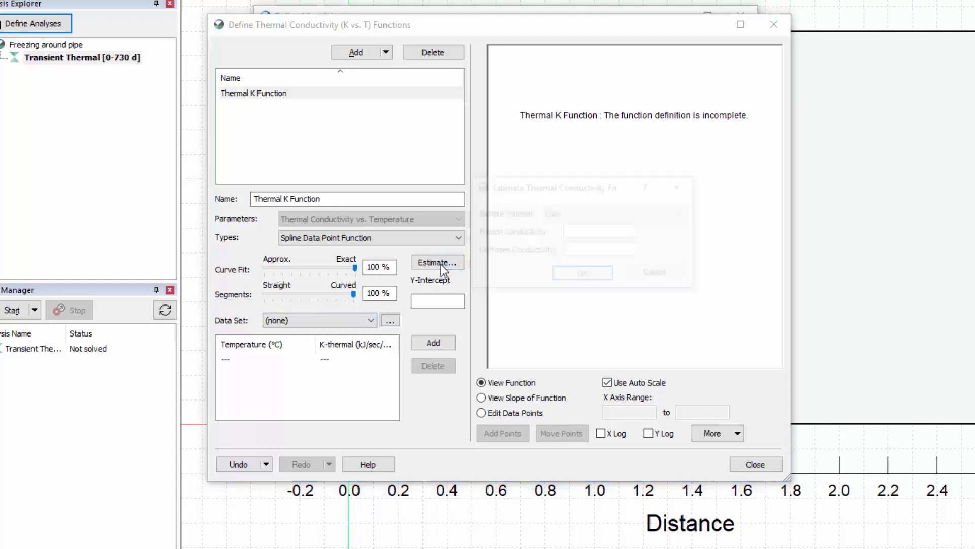
click(543, 215)
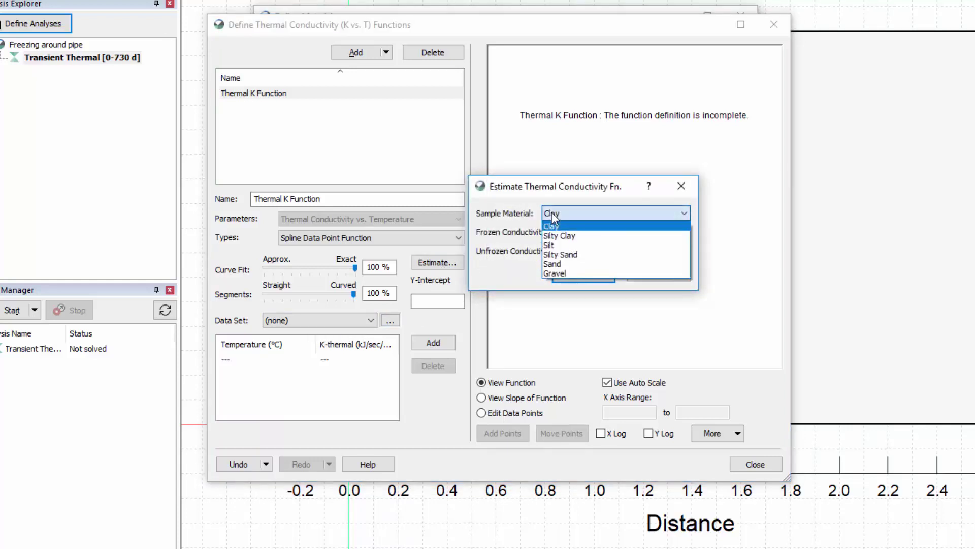
click(578, 238)
click(580, 232)
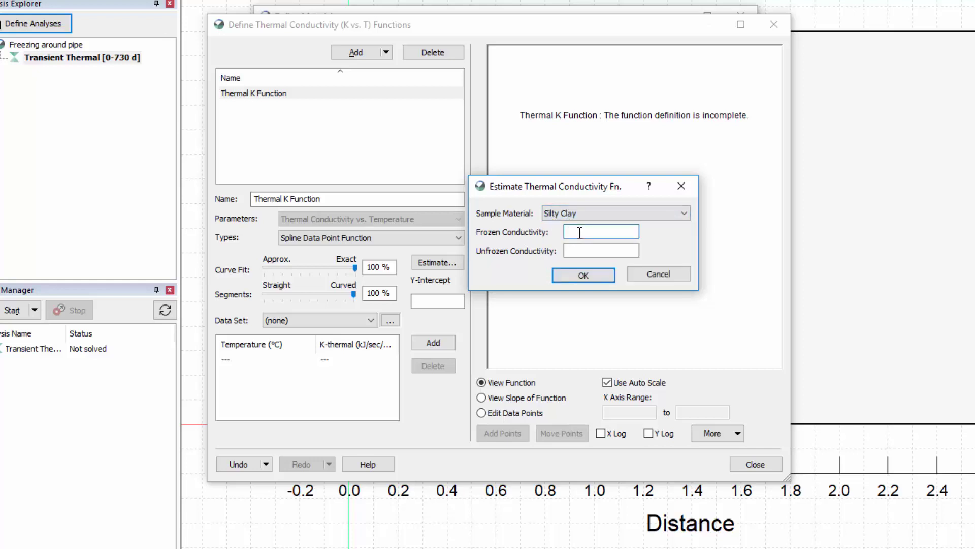
text(0.0018)
key(Tab)
text(0.0015)
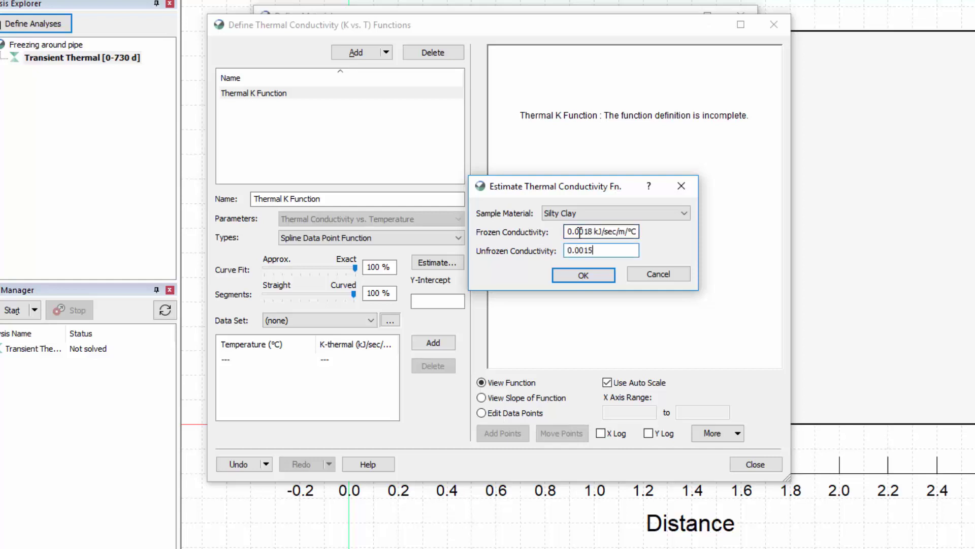
key(Return)
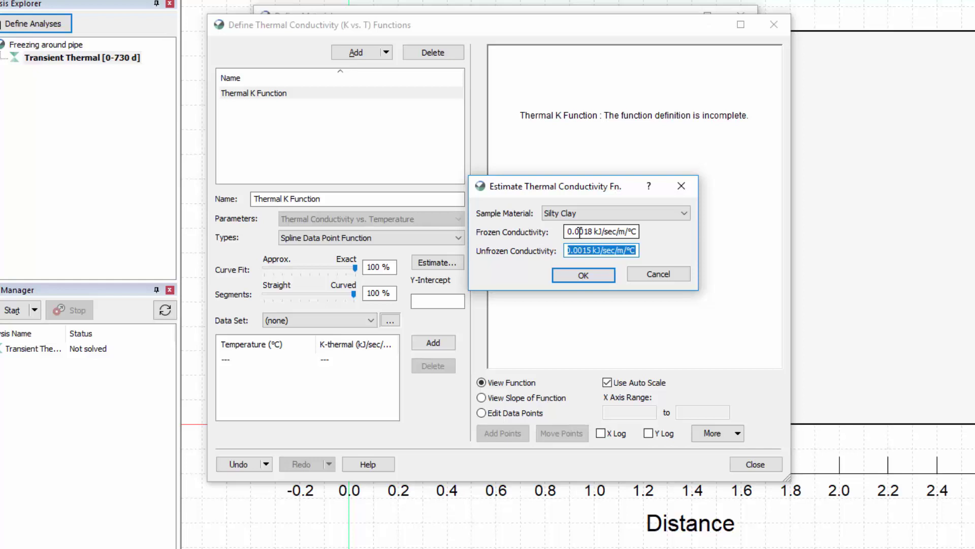
- Generate the estimated Thermal K curve, show its editable data points, and close the editor
click(559, 277)
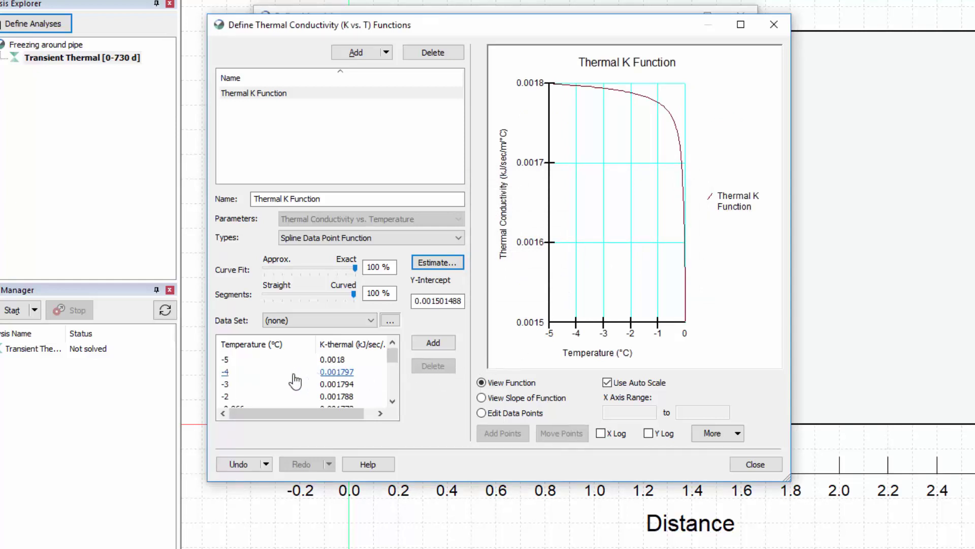
click(481, 413)
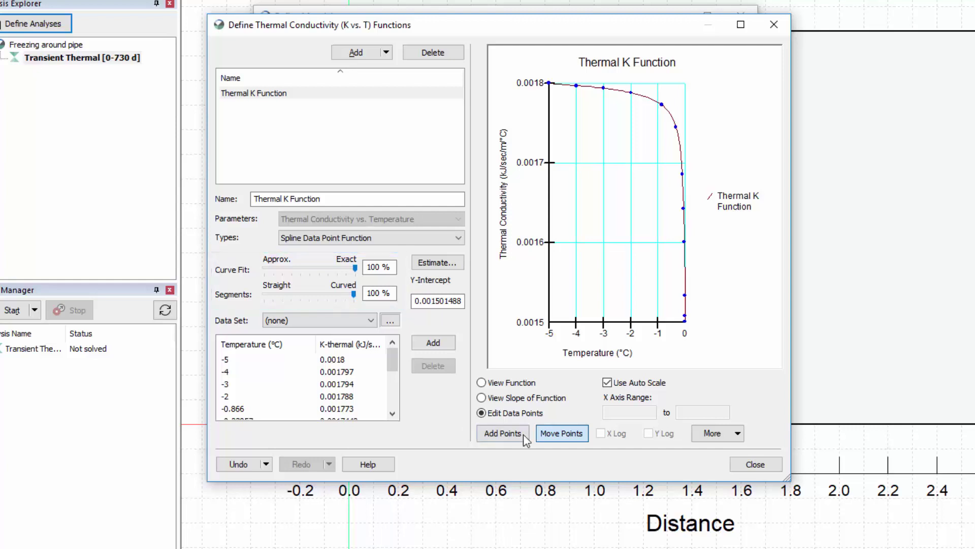
click(744, 463)
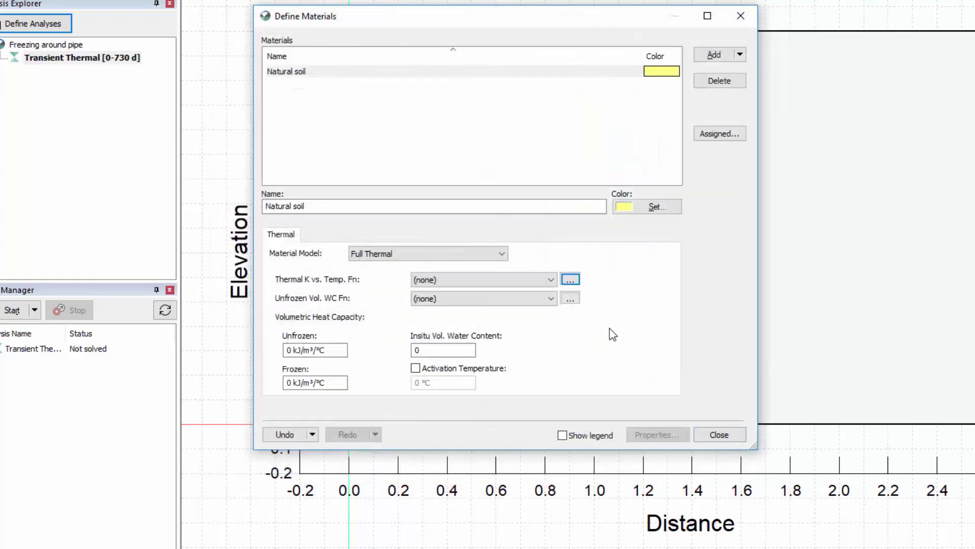
- Assign Thermal K Function as Natural soil's thermal conductivity versus temperature function
click(548, 280)
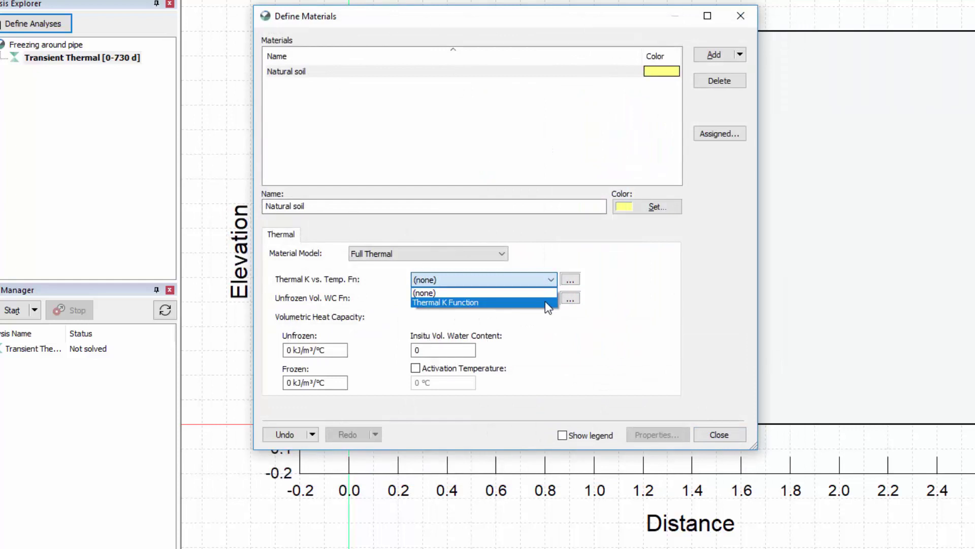
key(Escape)
key(Down)
key(Tab)
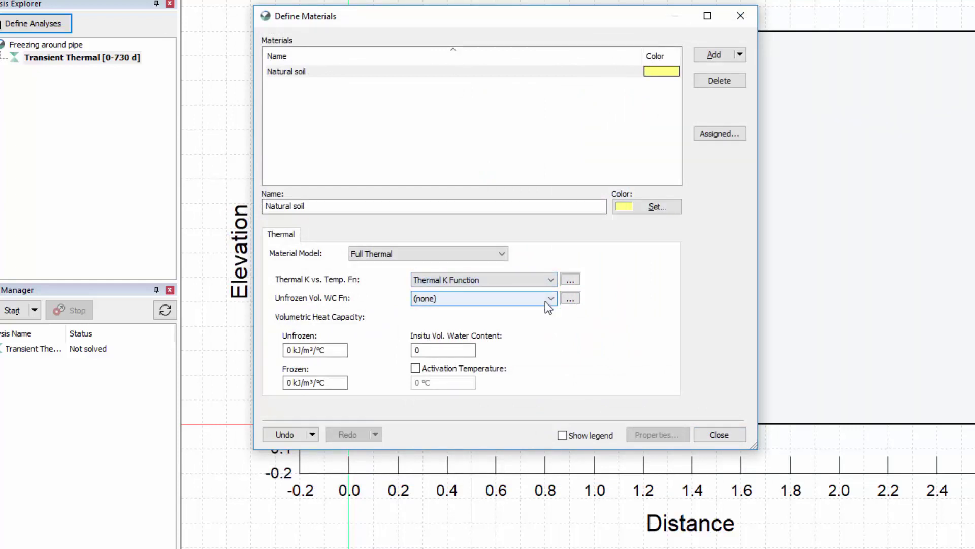
- Create a water content function named 'Unfrozen WC Function' of Spline Data Point type
click(569, 300)
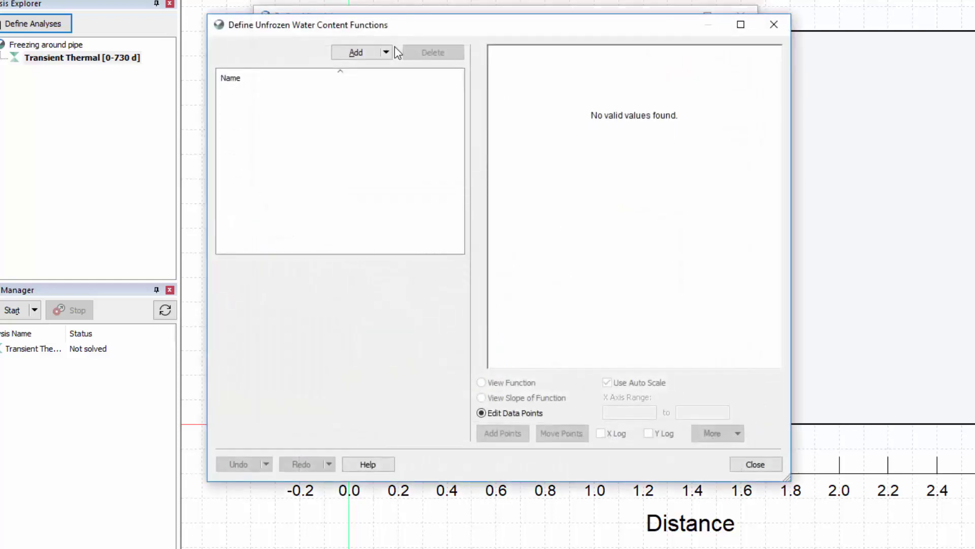
click(367, 53)
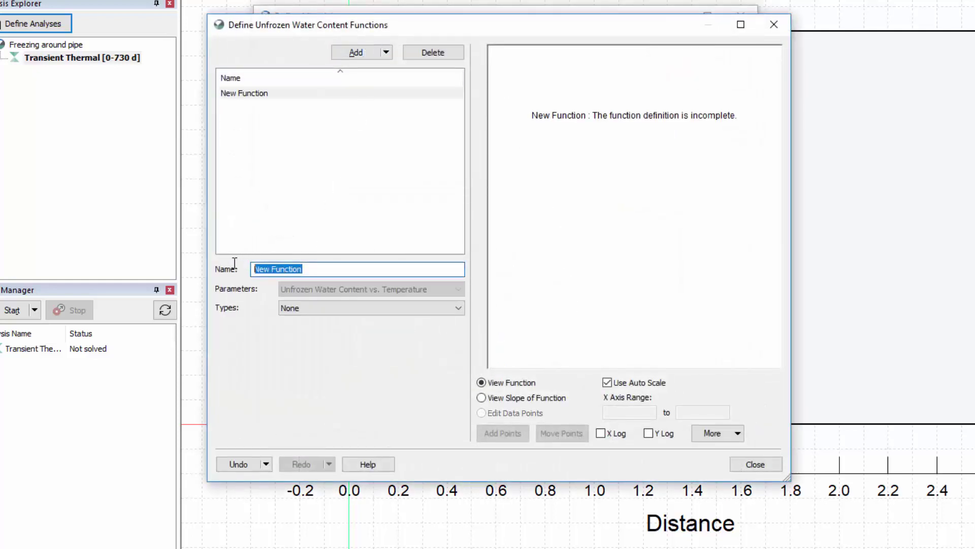
text(Unfroz)
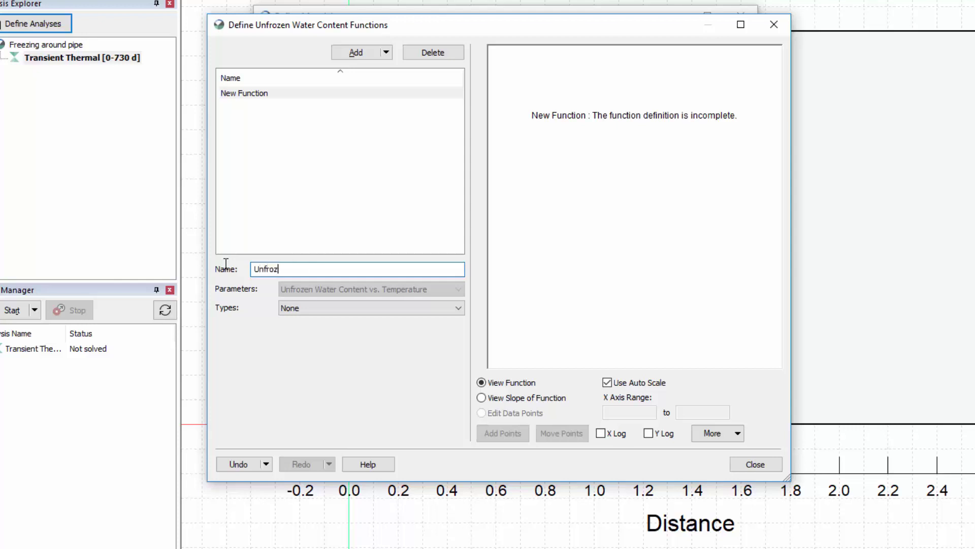
text(en WC Function)
click(287, 310)
click(295, 330)
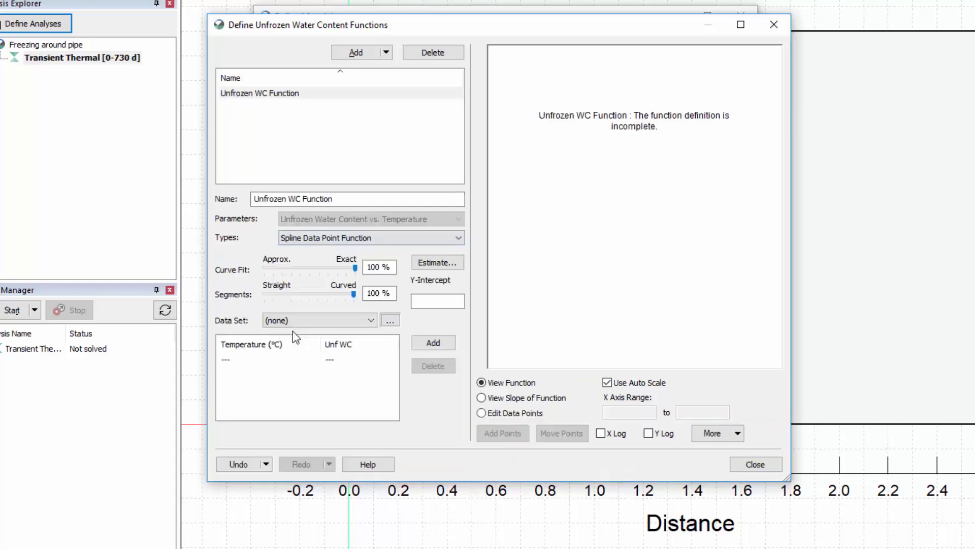
- Estimate the Unfrozen WC Function curve from Silty Clay and close the function editor
click(426, 264)
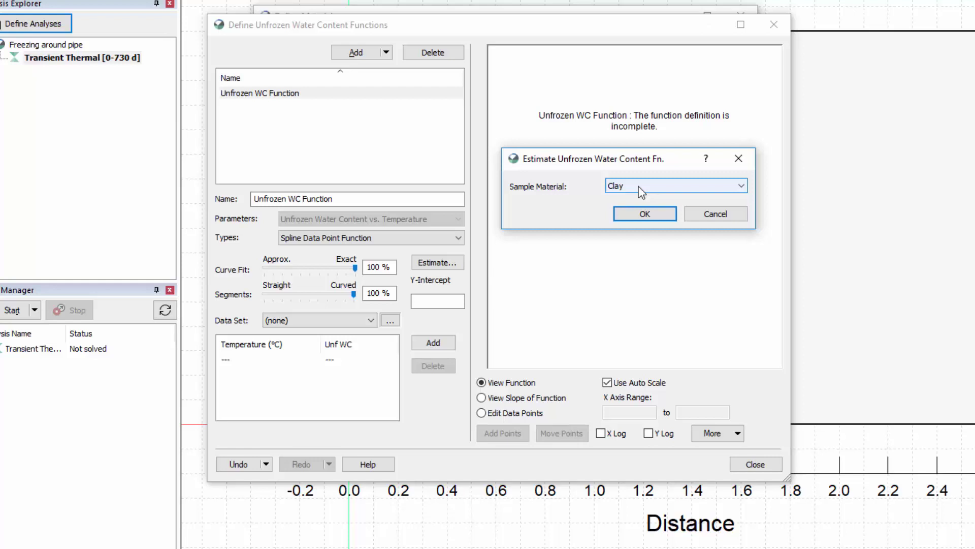
click(641, 191)
click(642, 199)
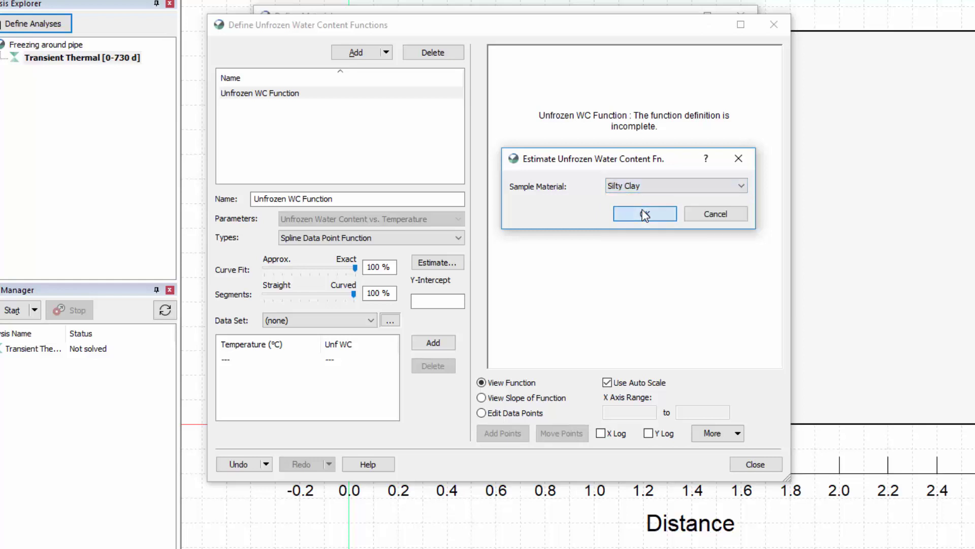
click(645, 214)
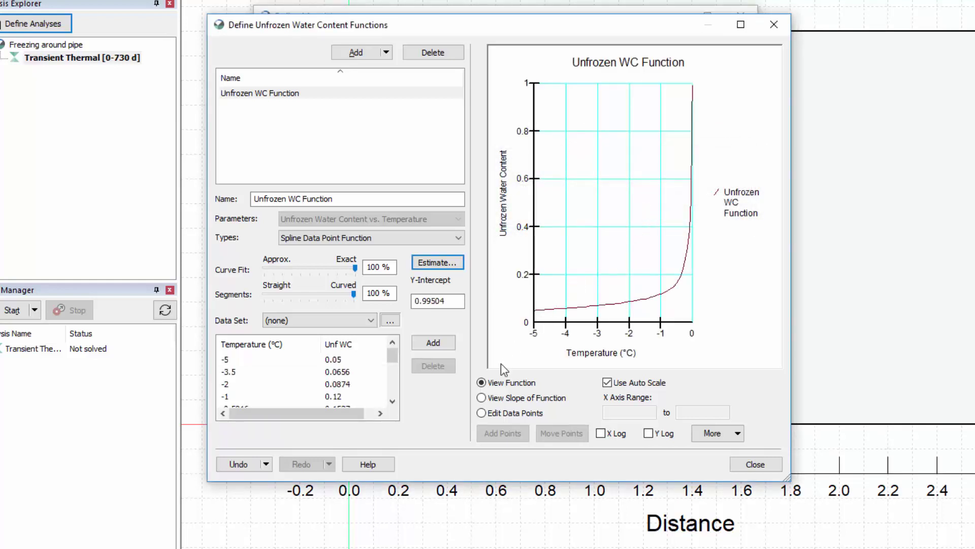
click(483, 413)
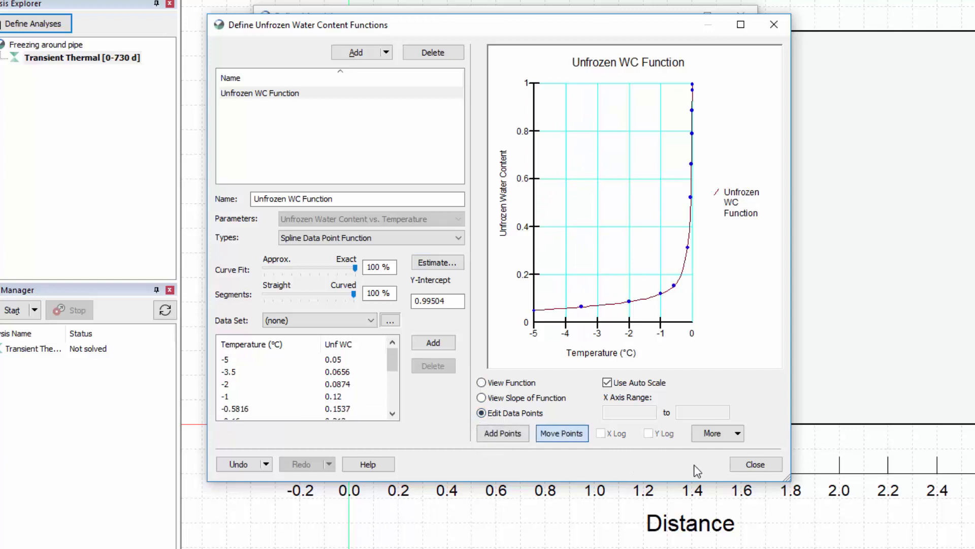
click(755, 464)
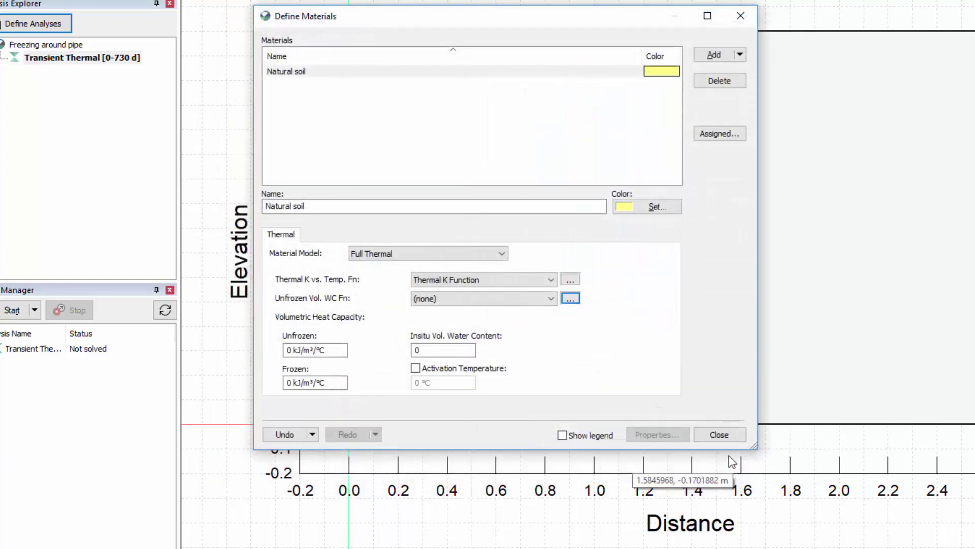
- Give Natural soil the Unfrozen WC Function and heat capacities of 2000 unfrozen, 1900 frozen
click(505, 300)
click(503, 321)
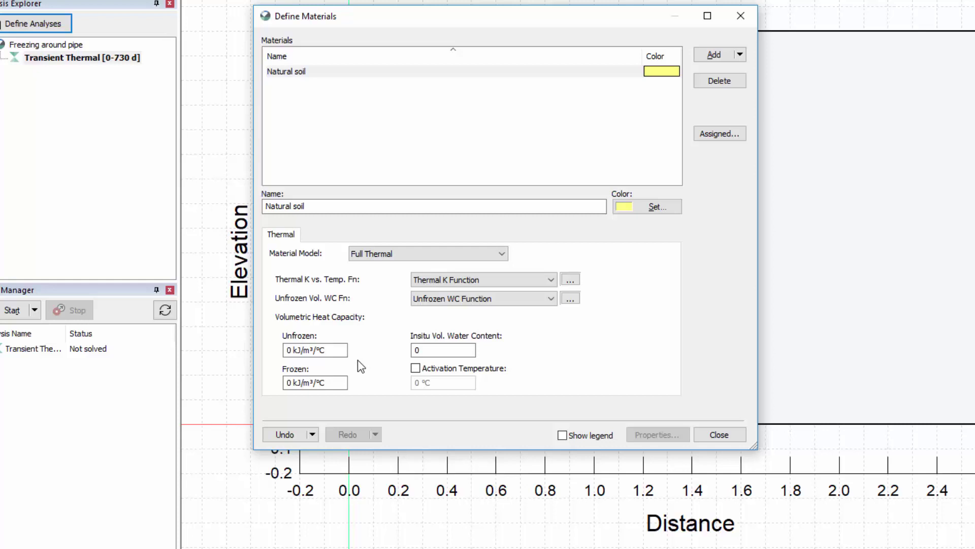
double_click(289, 350)
text(2000)
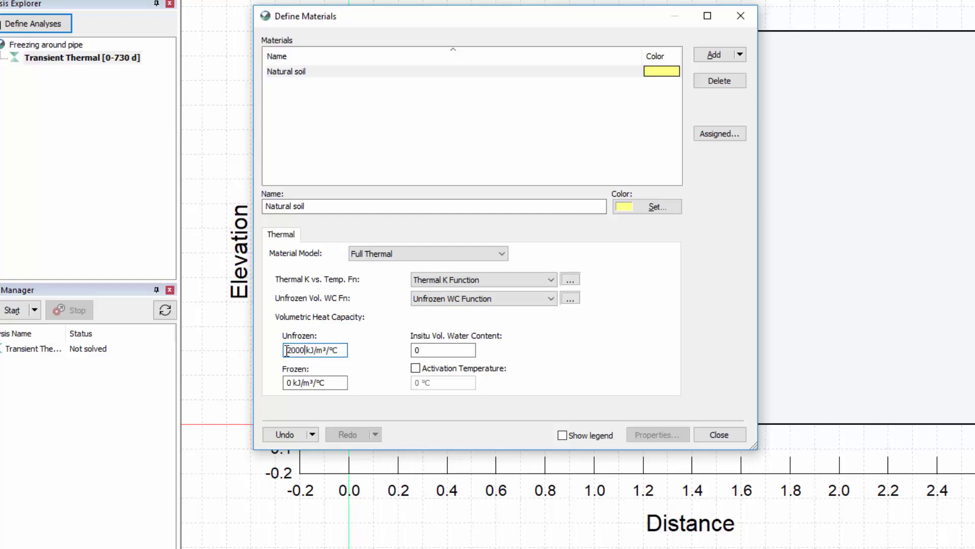
key(Tab)
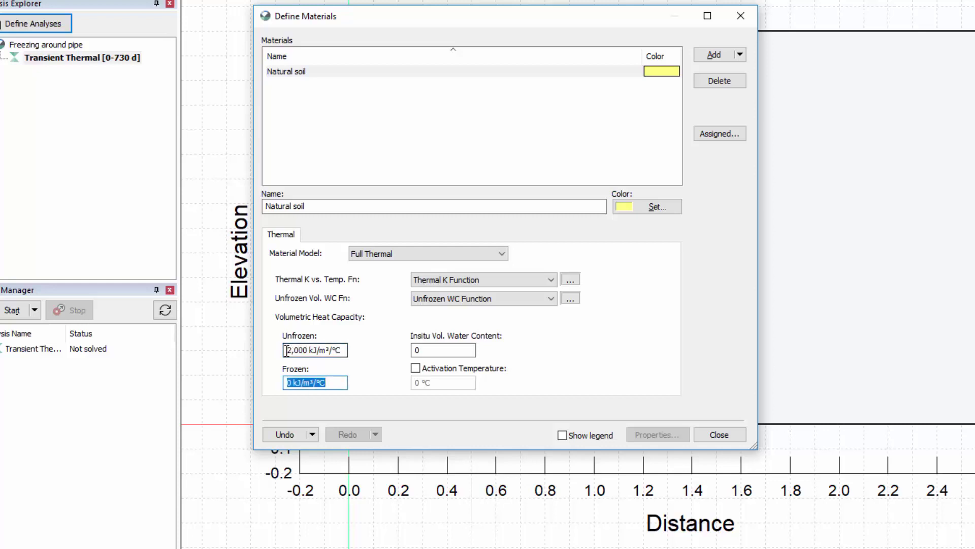
text(1900)
key(Return)
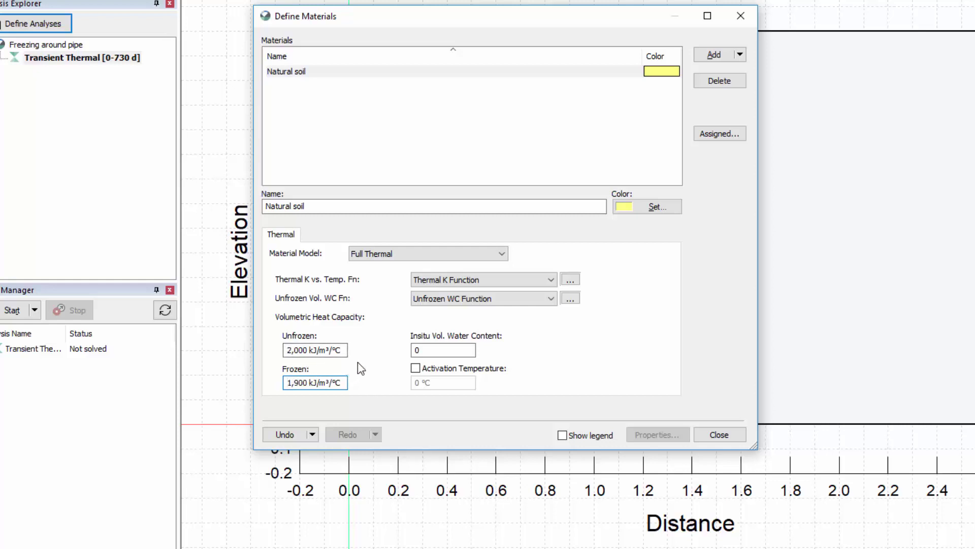
- Set in-situ water content to 0.38 and enable a 3 °C activation temperature
click(472, 355)
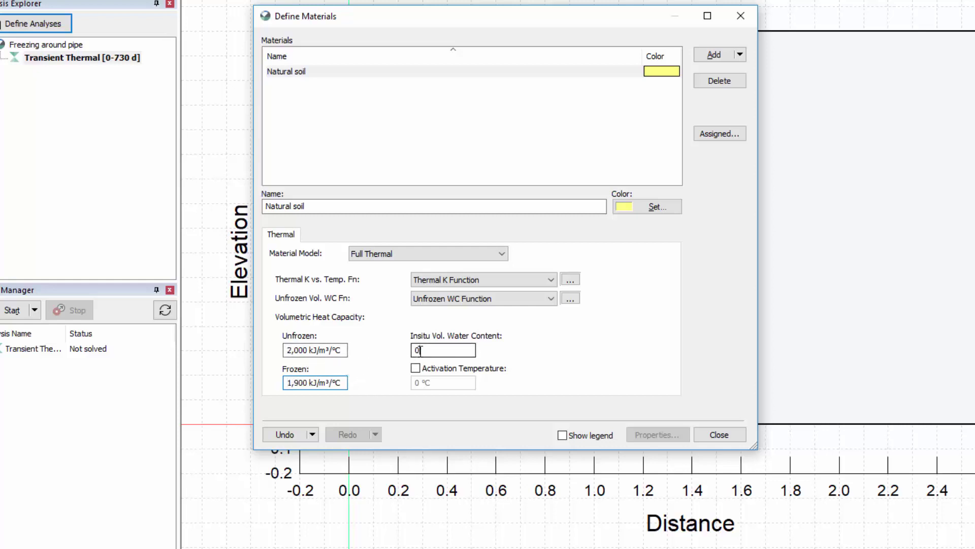
double_click(473, 354)
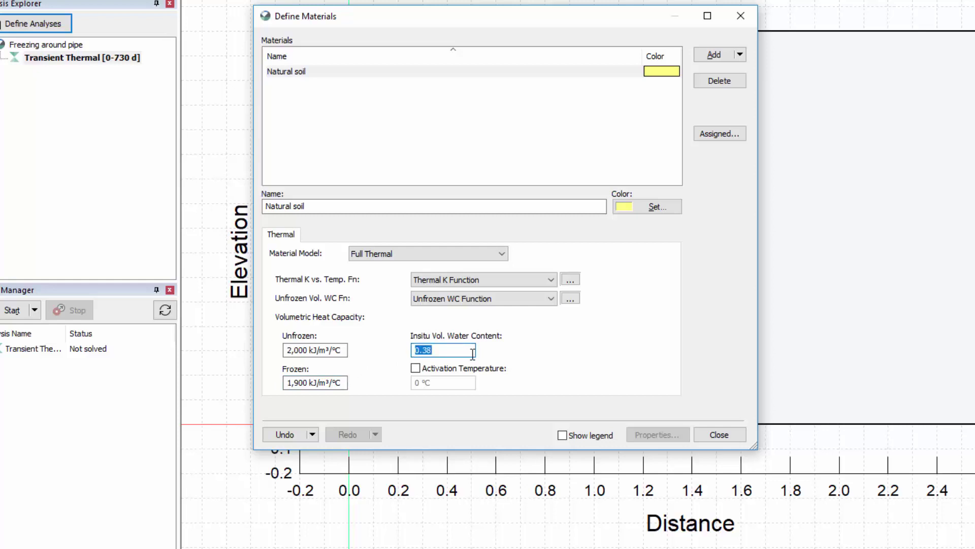
click(416, 369)
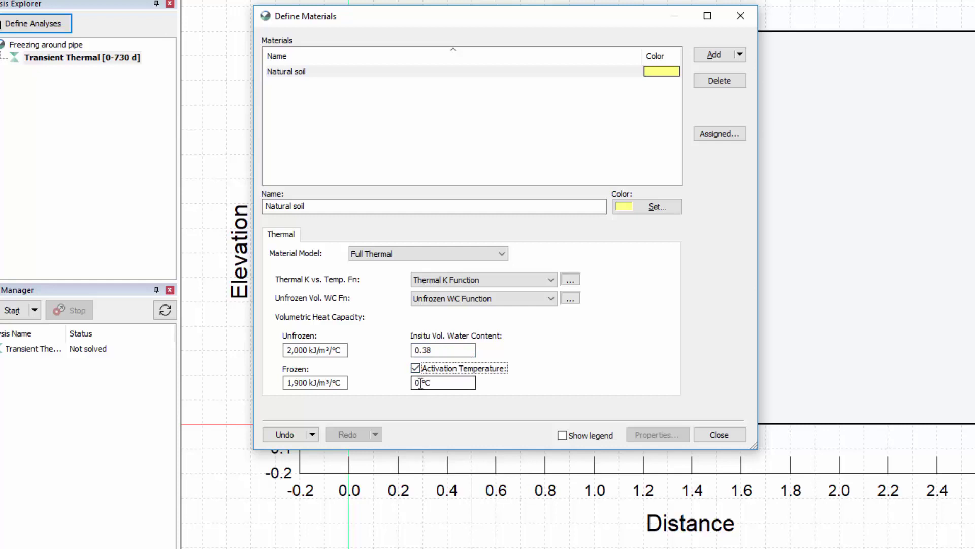
double_click(418, 383)
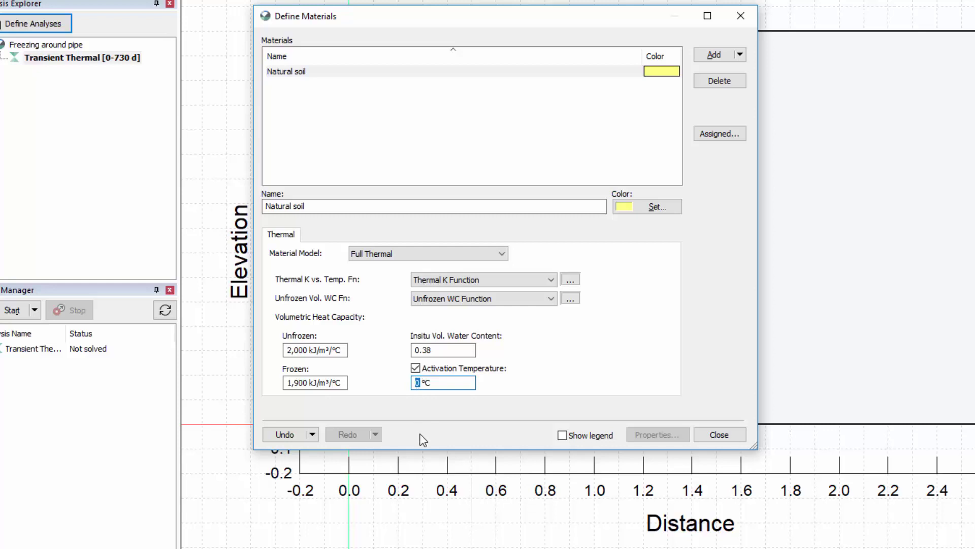
key(Return)
- Close the materials list and apply Natural soil to soil region 1 around the pipe
click(703, 435)
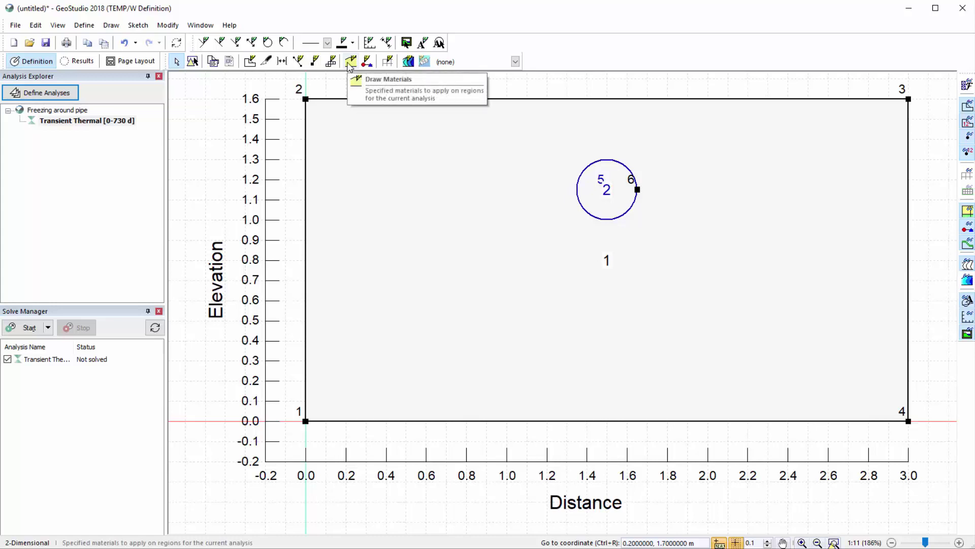
click(349, 65)
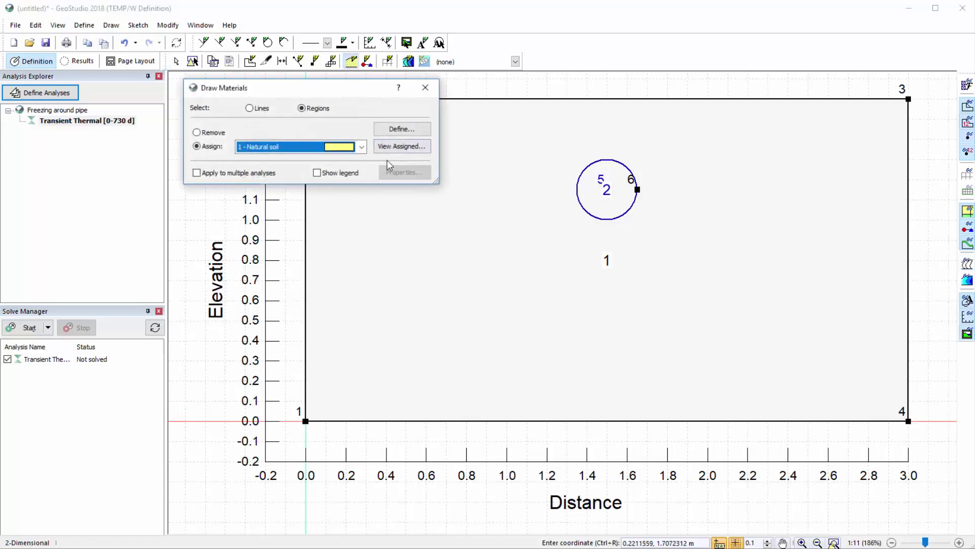
click(411, 198)
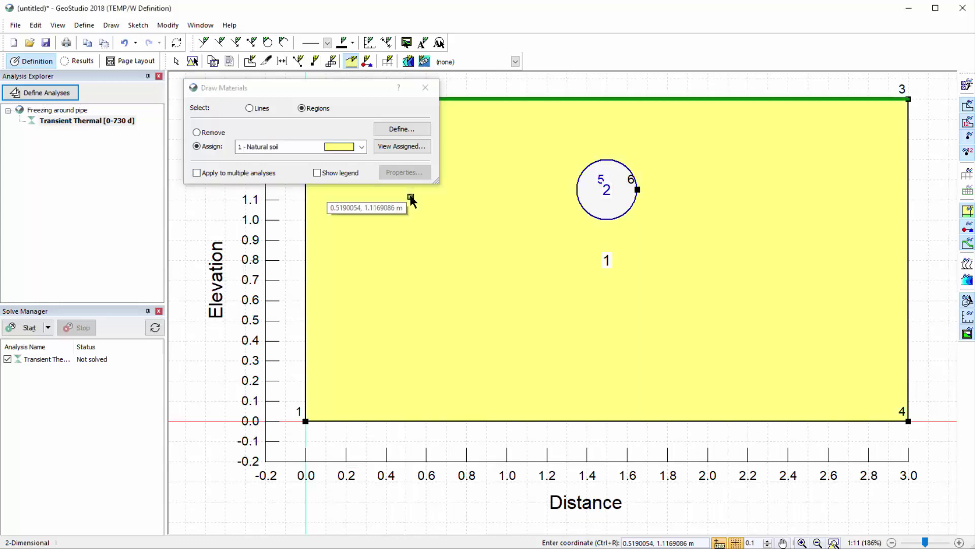
click(422, 89)
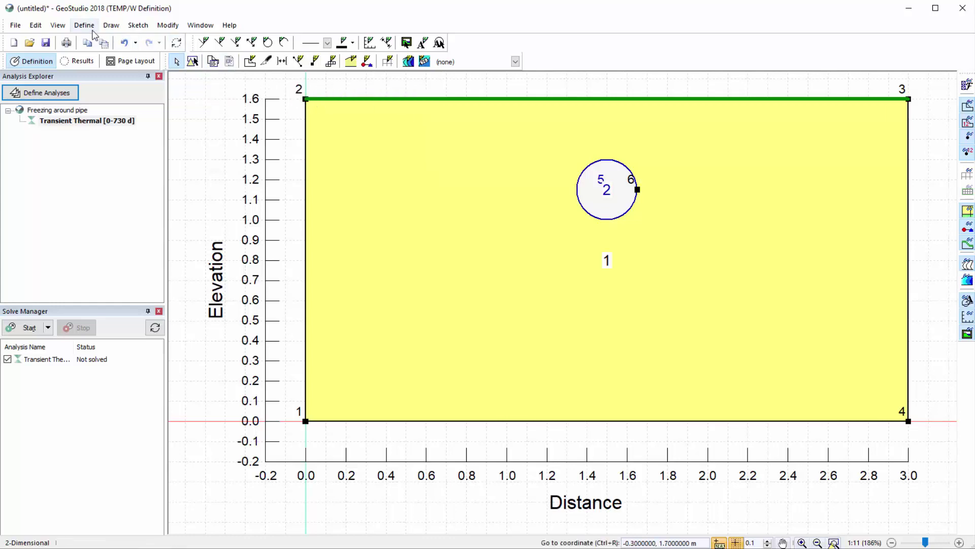
click(84, 26)
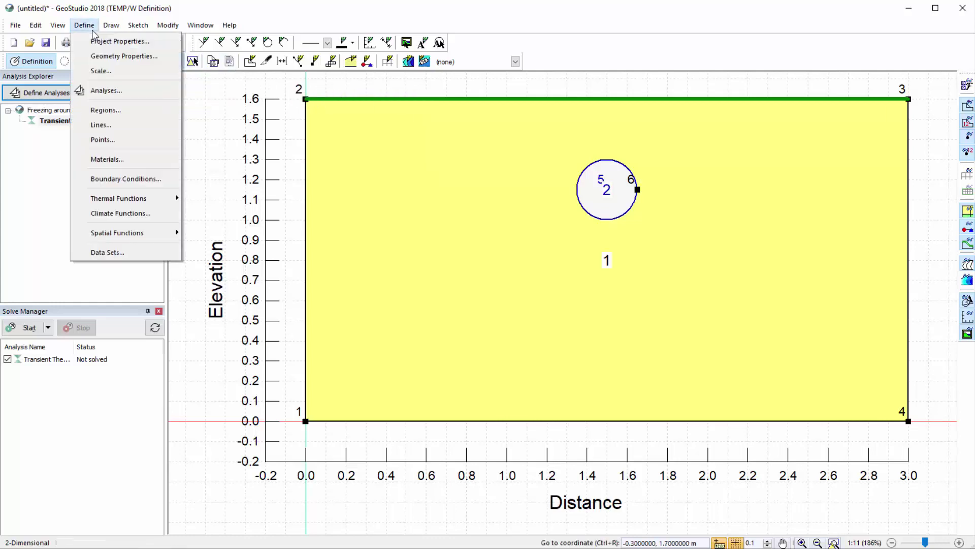
- Add a boundary condition 'Ground Surface' of Temperature kind with a constant 3 °C
click(138, 179)
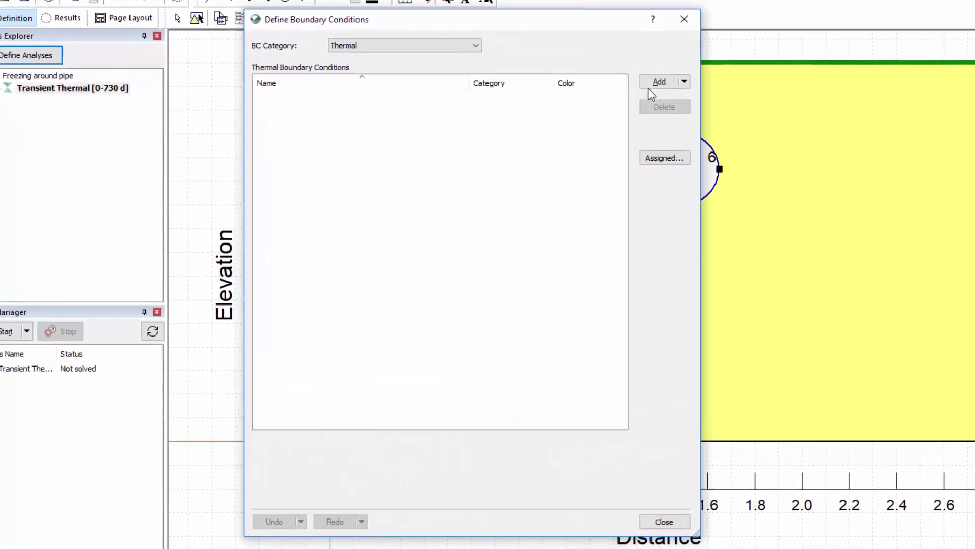
click(660, 80)
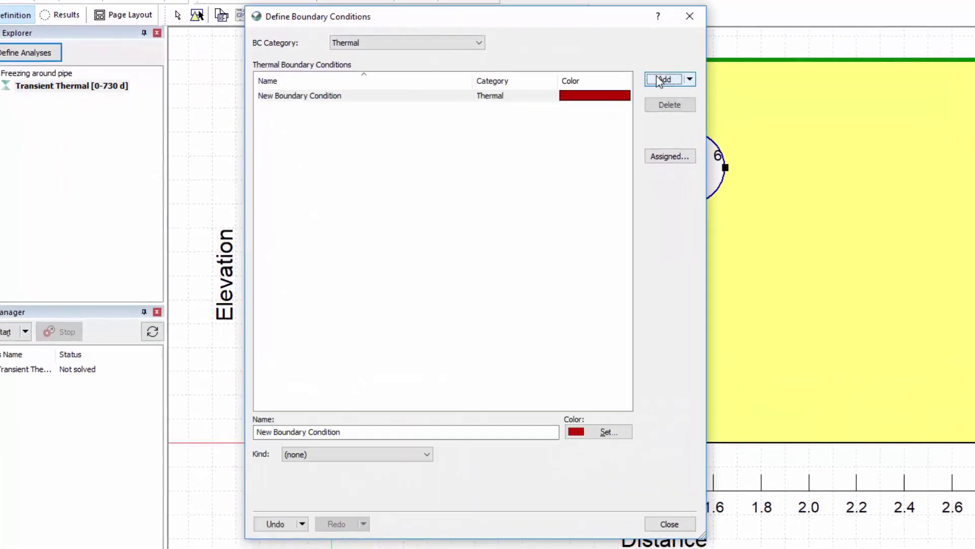
triple_click(313, 428)
text(Ground Surf)
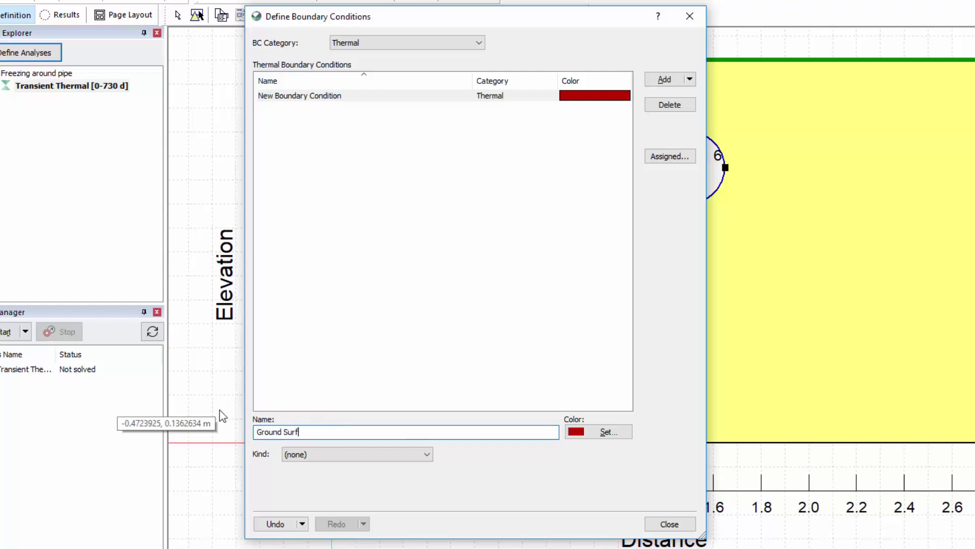
text(ace)
click(306, 455)
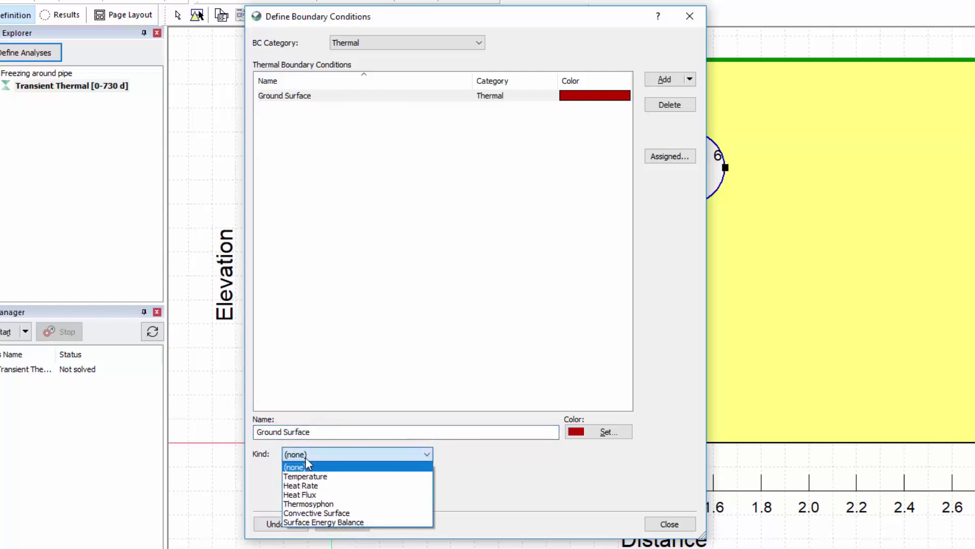
click(309, 476)
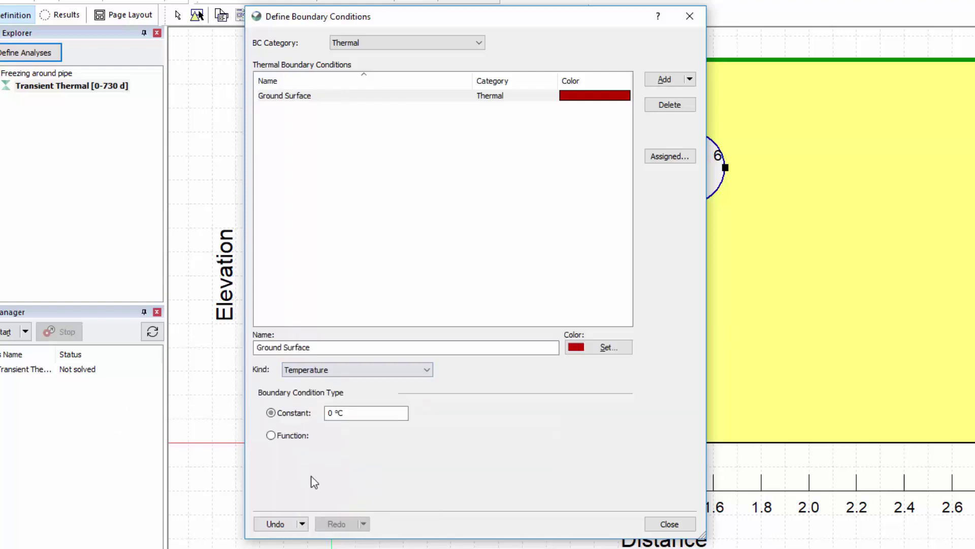
click(331, 415)
text(3)
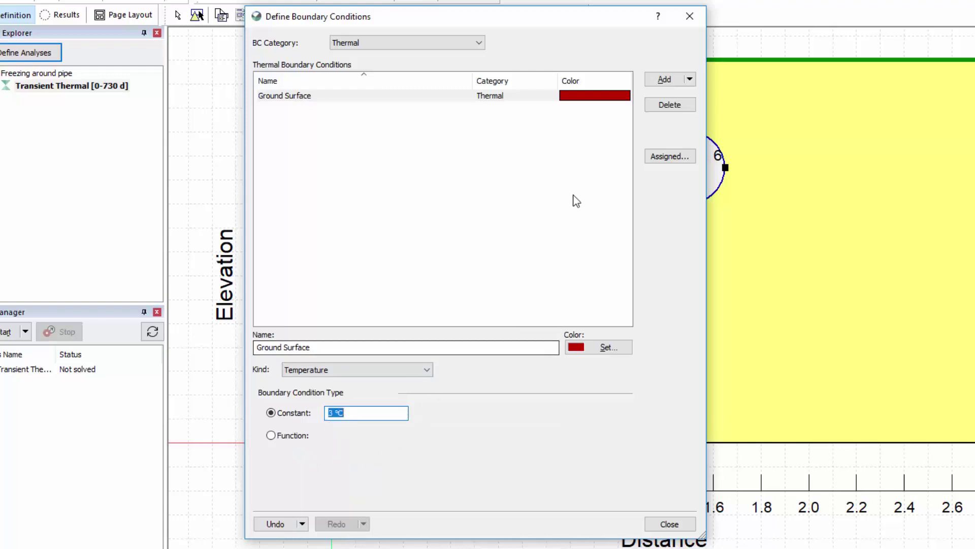
- Add a boundary condition 'Pipe' of Temperature kind with a constant −2 °C
click(655, 82)
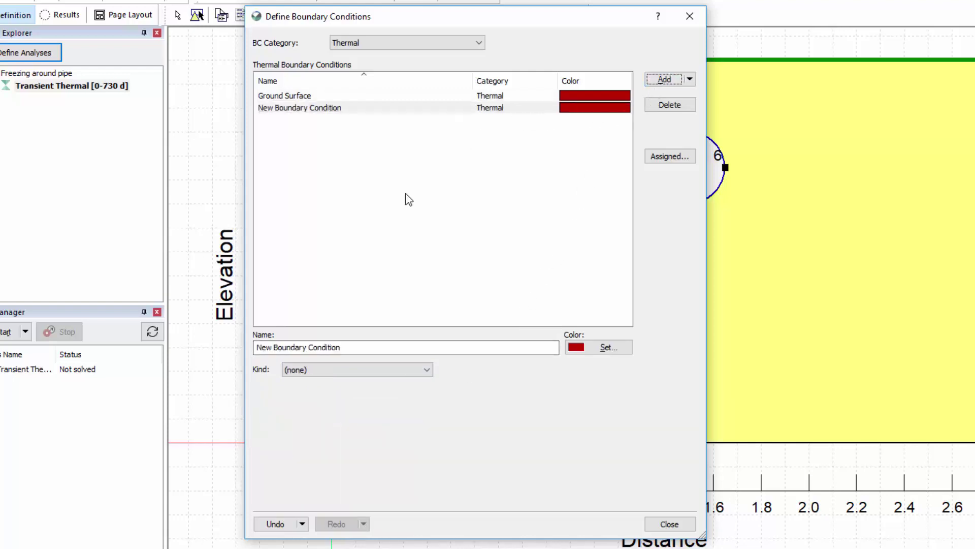
drag(356, 347, 253, 347)
text(Pipe)
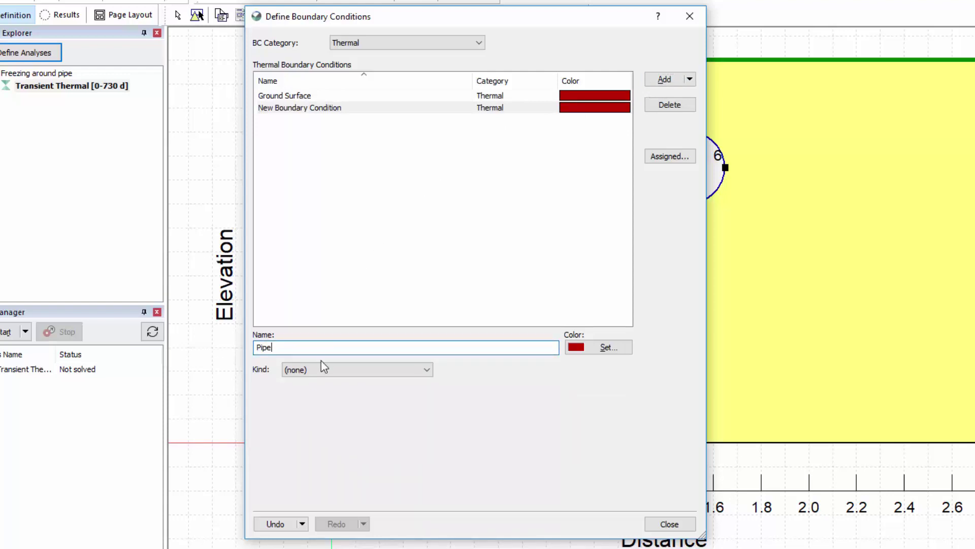
click(324, 364)
click(325, 392)
double_click(328, 412)
text(-2 °C)
key(Return)
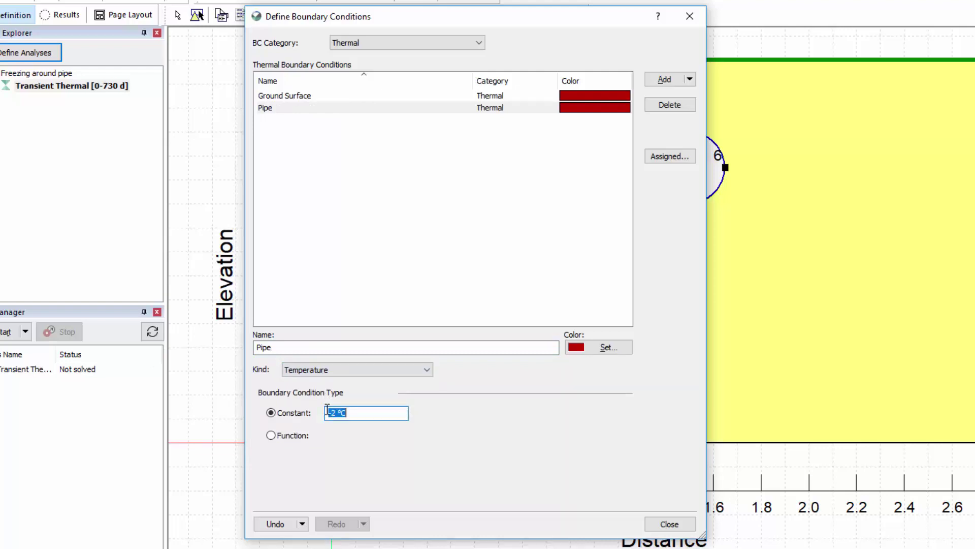
- Set the Pipe boundary condition's display colour to blue
click(570, 351)
click(419, 249)
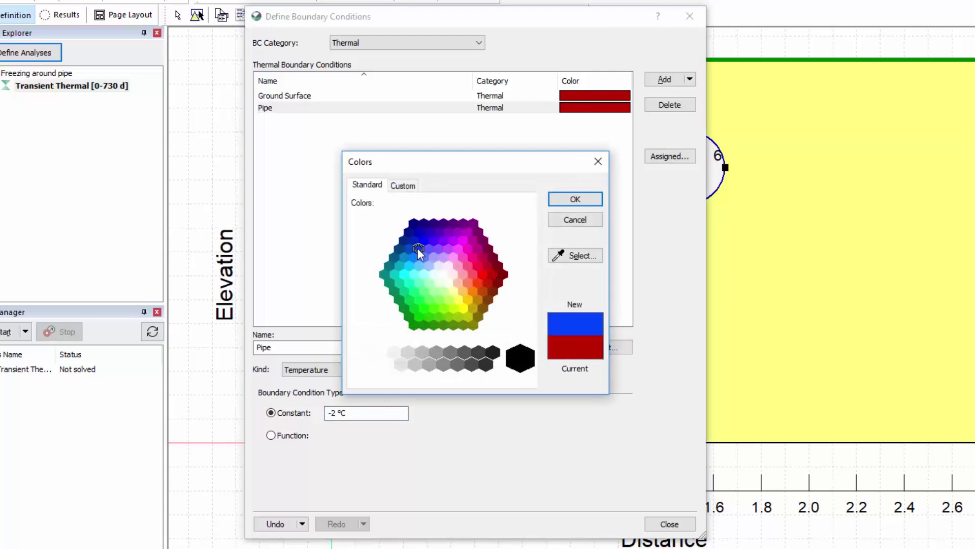
click(558, 204)
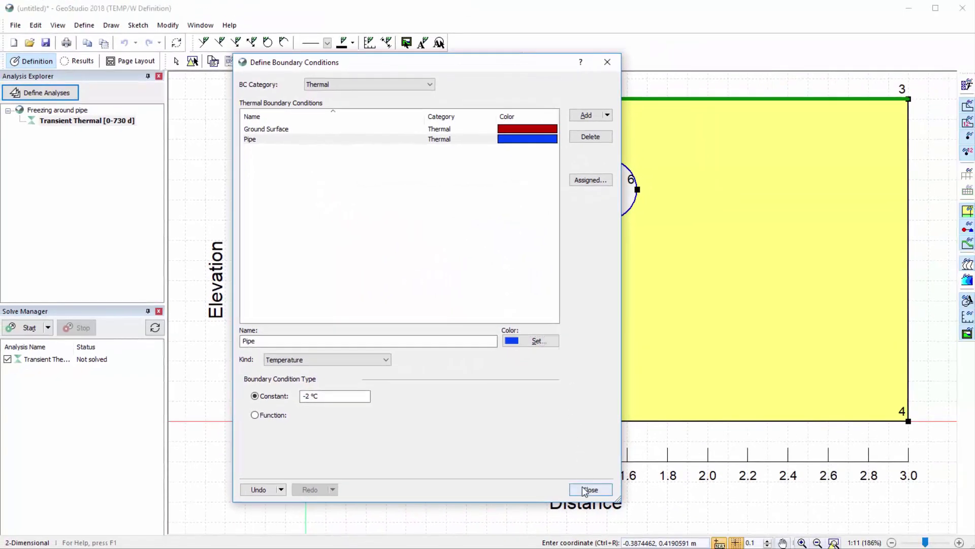
- Draw the Ground Surface condition on the region's top edge and the Pipe condition around the circle
click(584, 489)
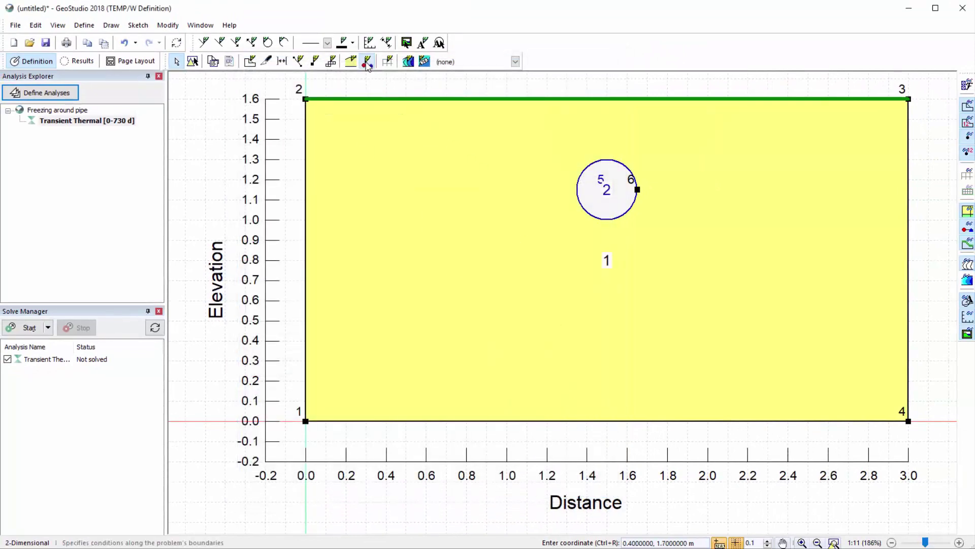
click(366, 62)
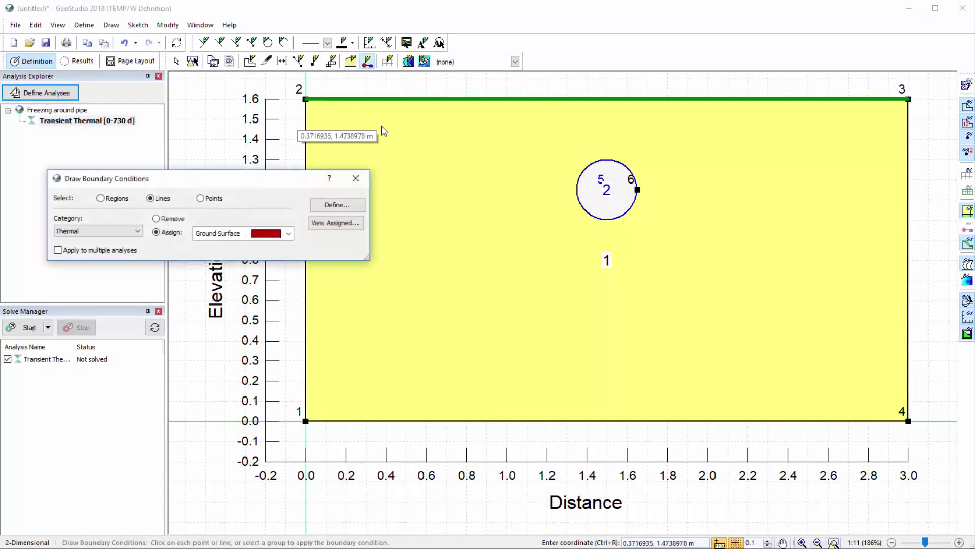
click(398, 101)
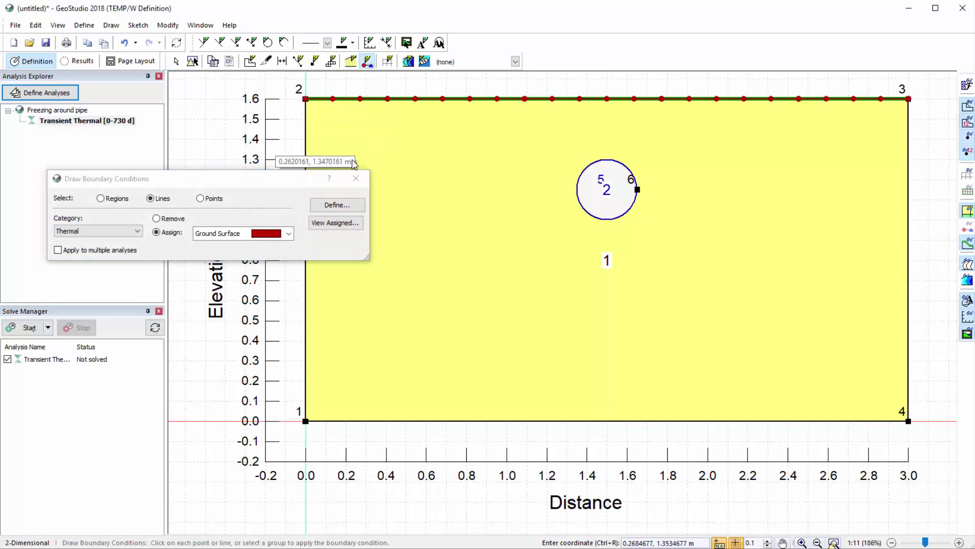
click(278, 239)
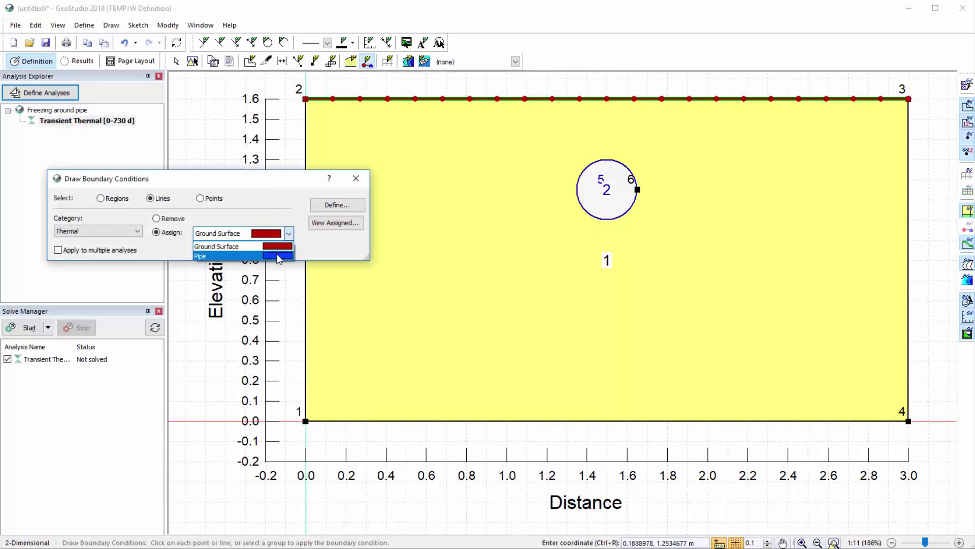
click(279, 256)
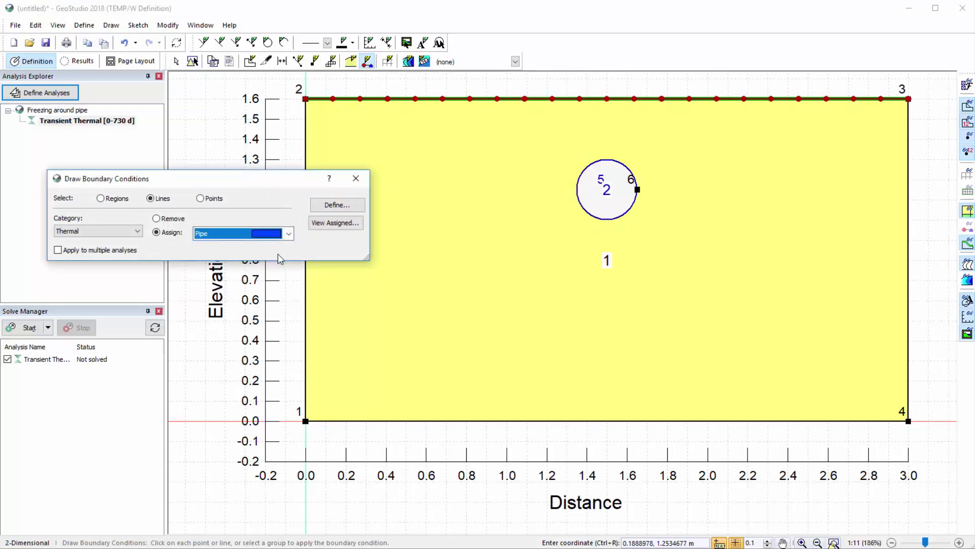
click(607, 221)
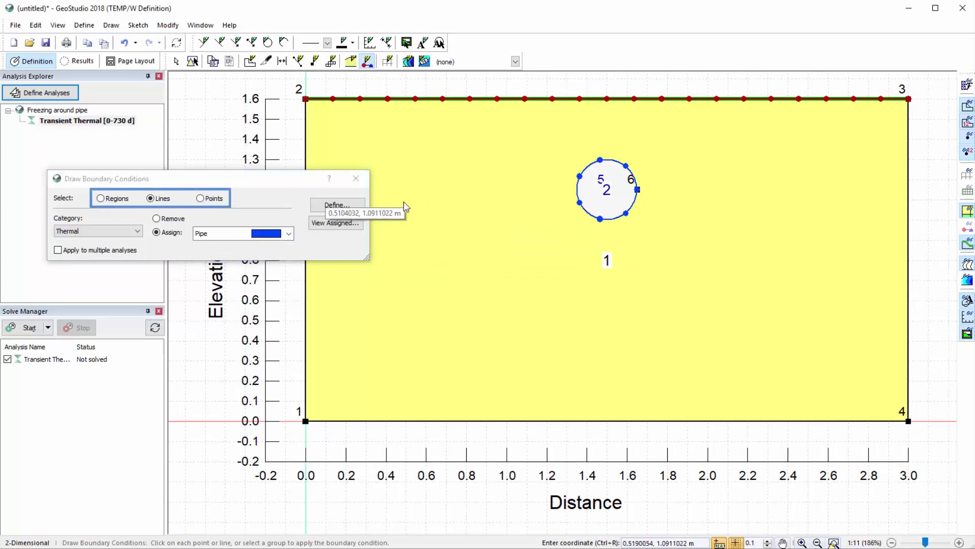
click(356, 179)
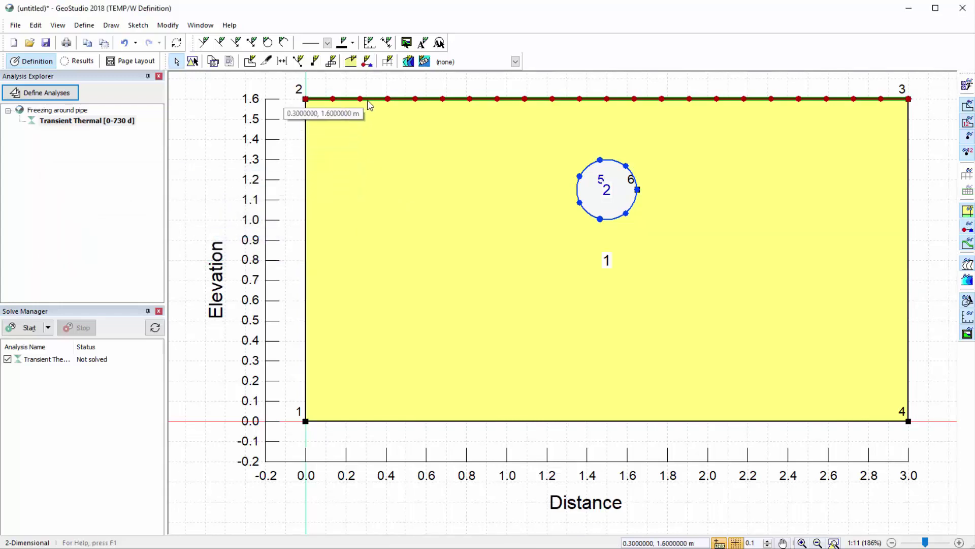
- Mesh the model with a 0.05 m approximate global element size, giving 1983 nodes and 1885 elements
click(389, 62)
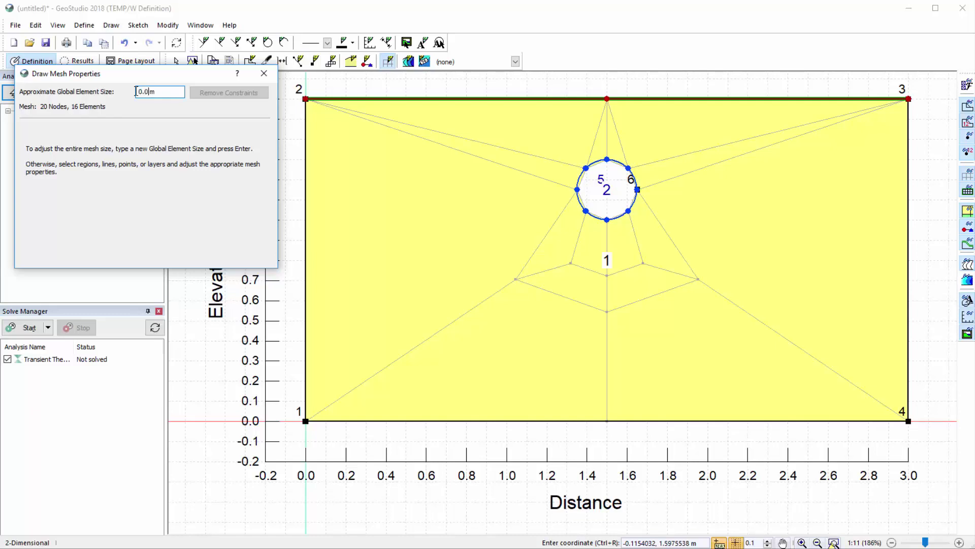
key(Return)
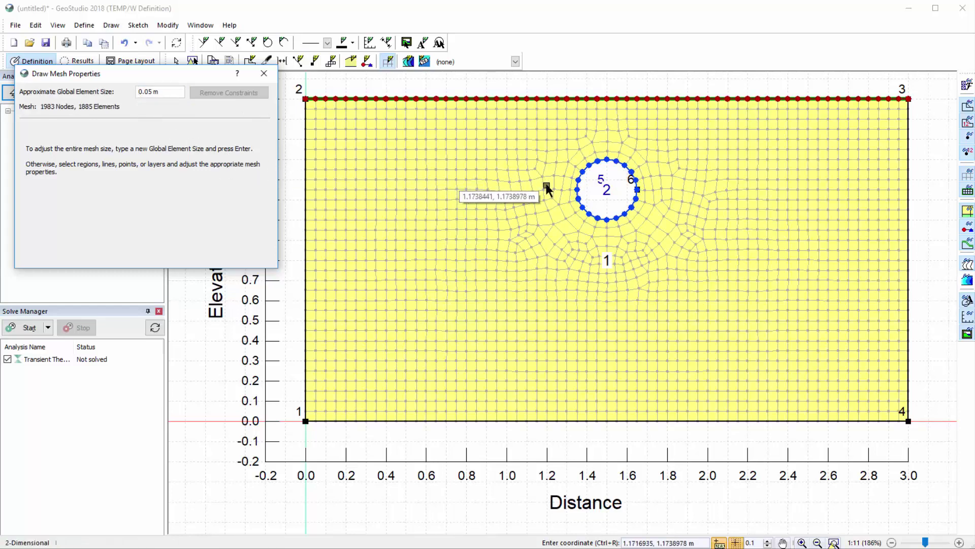
- Set the pipe circle's edge length to a 0.5 ratio of the default size
click(576, 192)
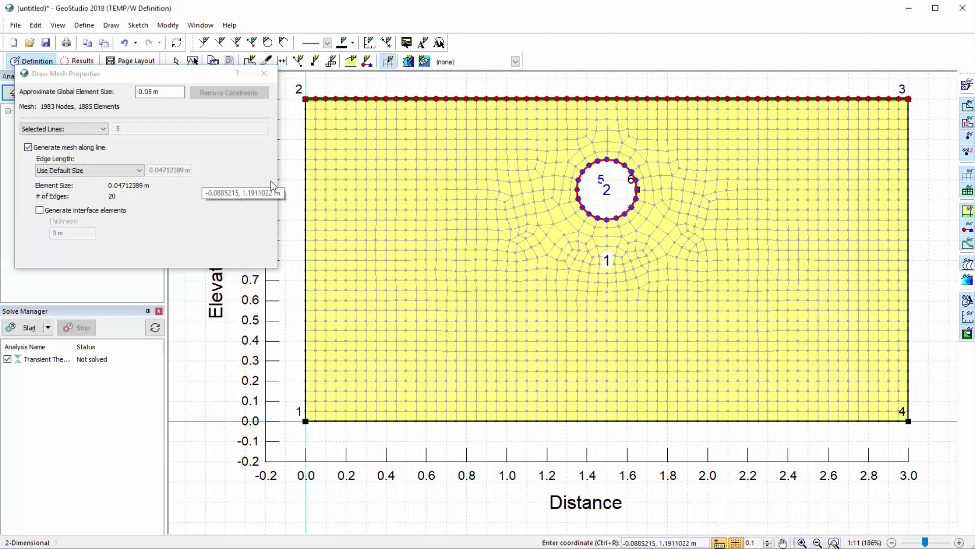
click(134, 173)
click(134, 173)
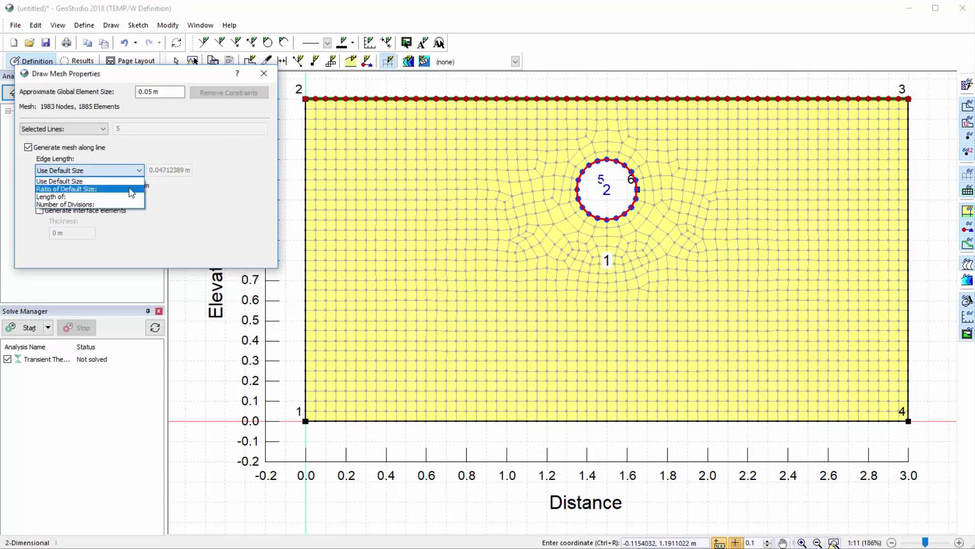
click(131, 189)
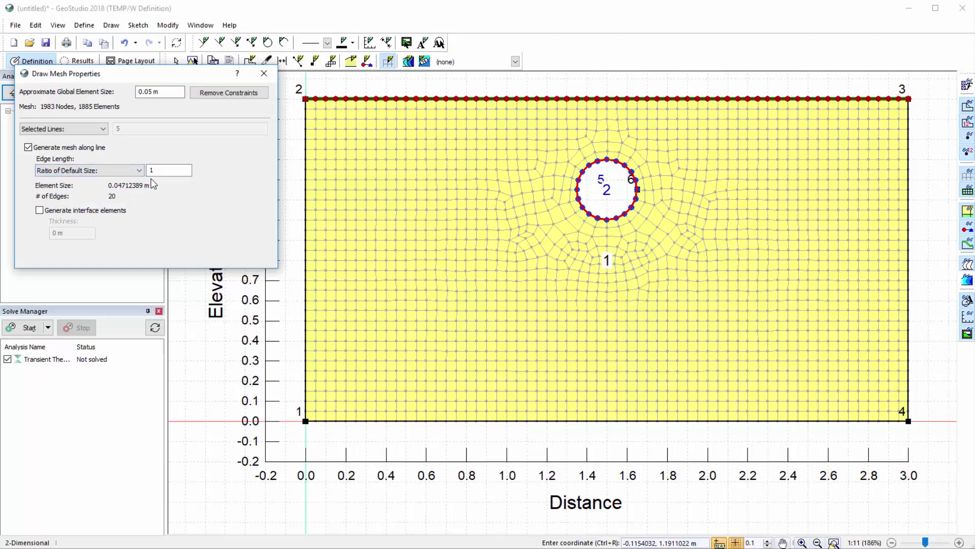
click(147, 170)
text(0.5)
key(Return)
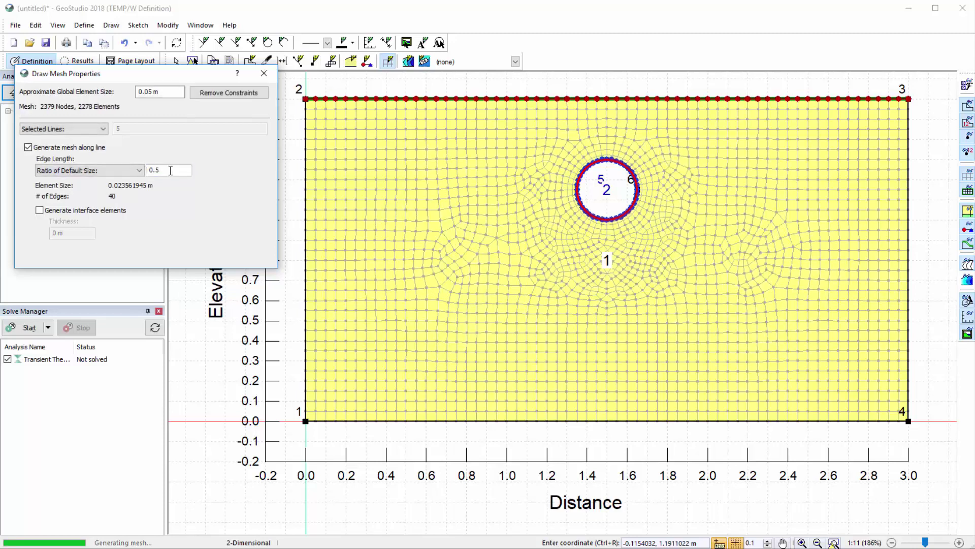
click(264, 74)
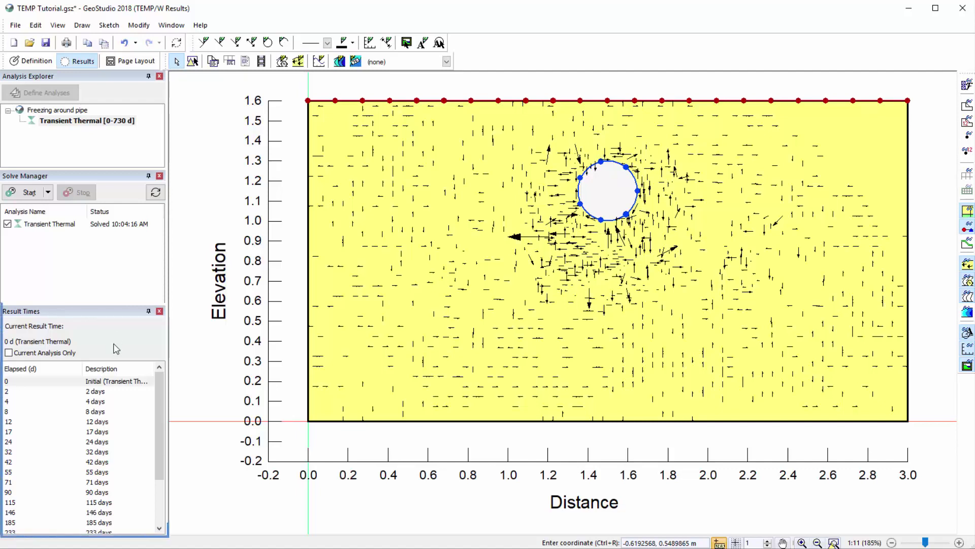
- Step the Result Times forward from 2 days toward 32 days, following the heat flux vectors
click(107, 393)
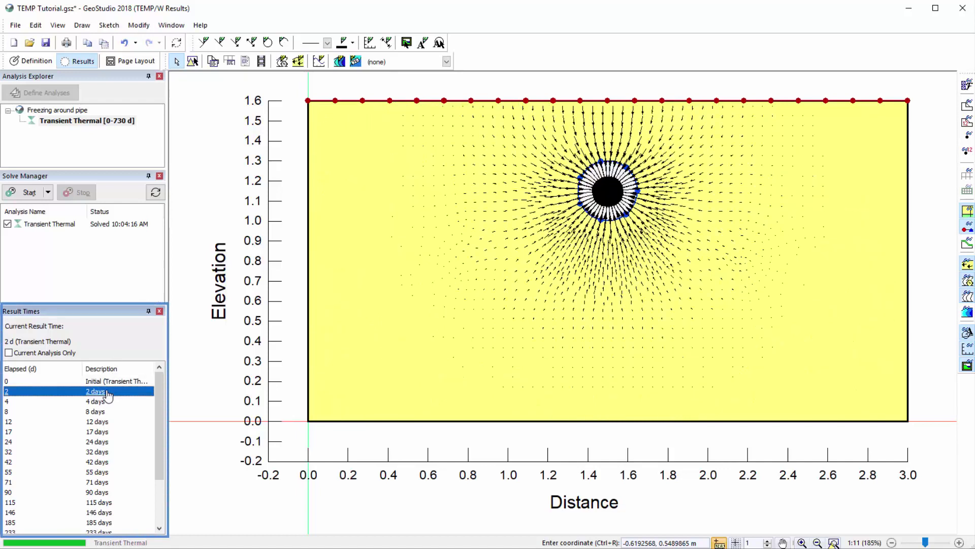
key(Down)
key(Down)
key(Down)
key(Down)
key(Down)
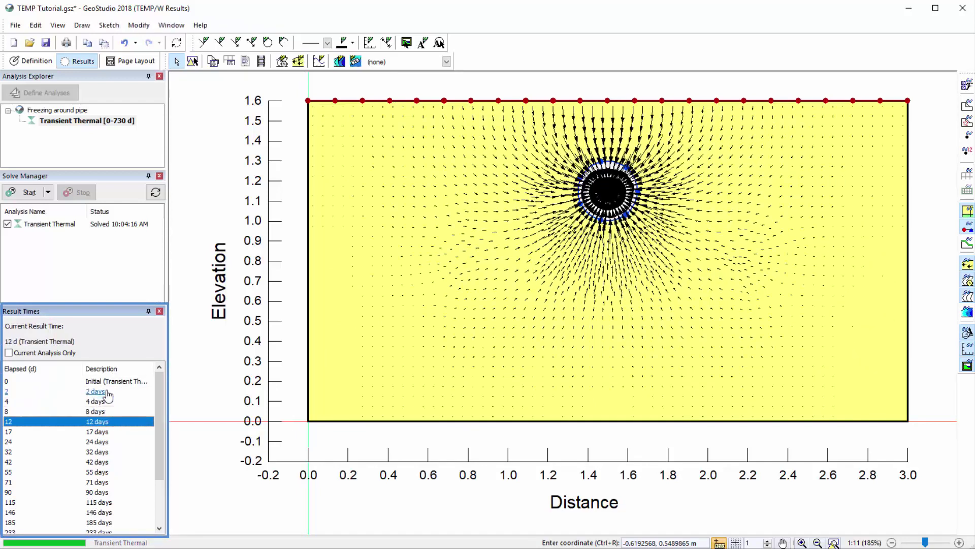
key(Down)
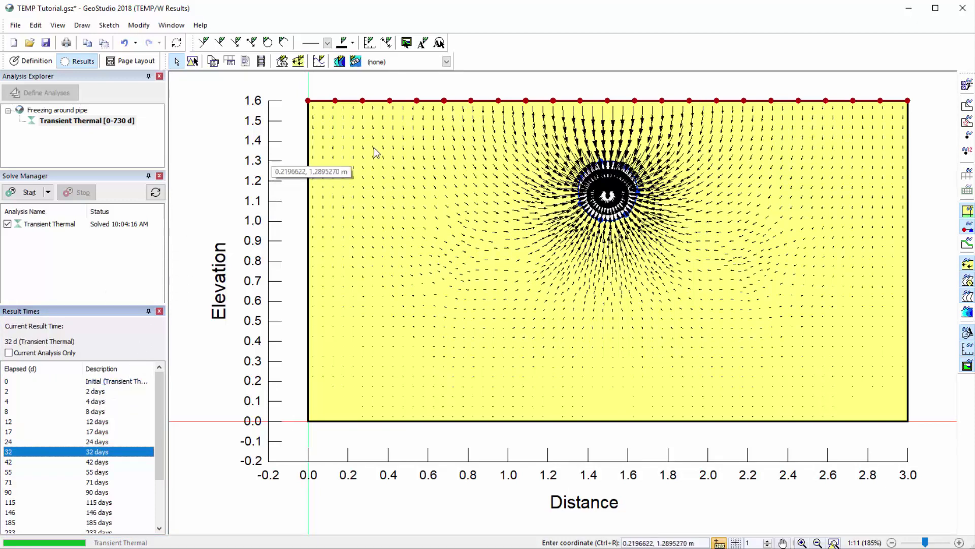
- Contour the 32-day results by Temperature and review the -2 °C to 3 °C contour range
click(426, 62)
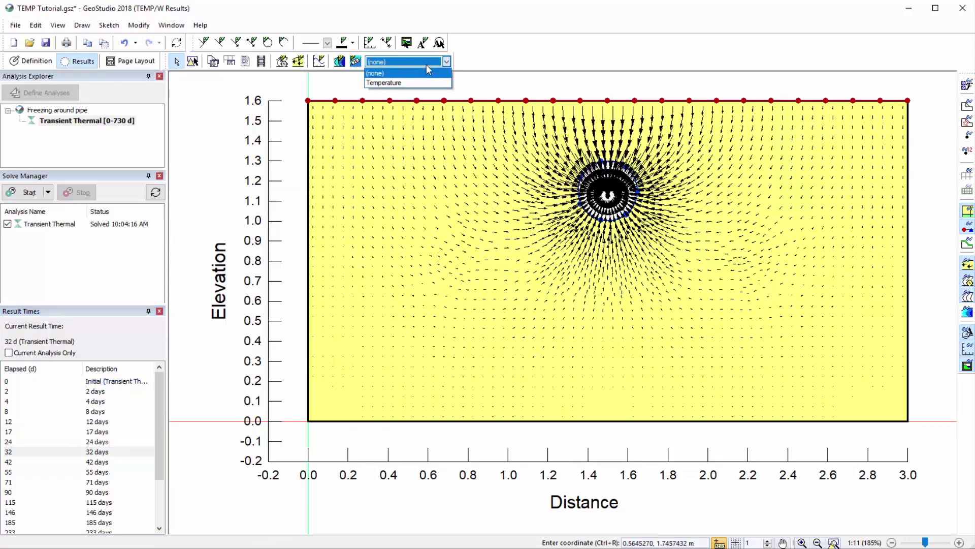
click(426, 83)
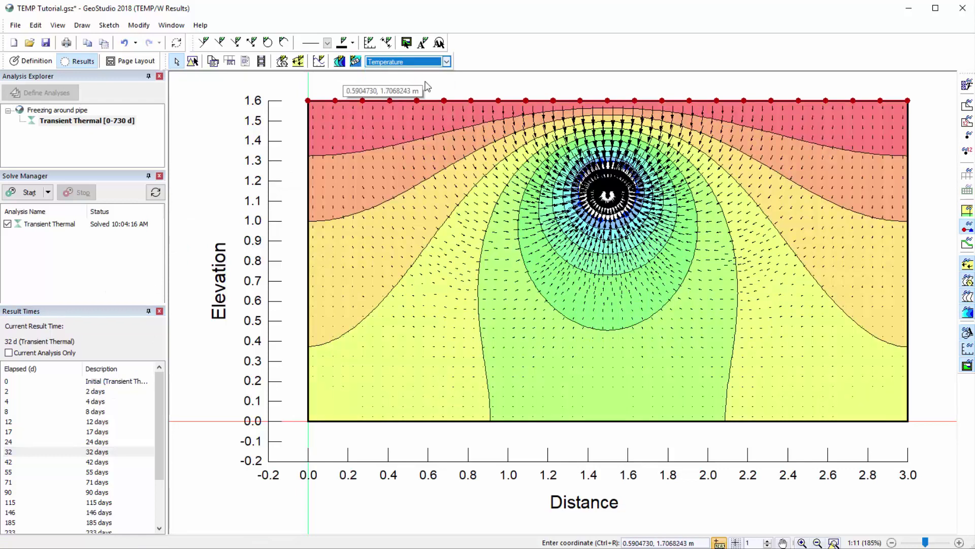
click(338, 61)
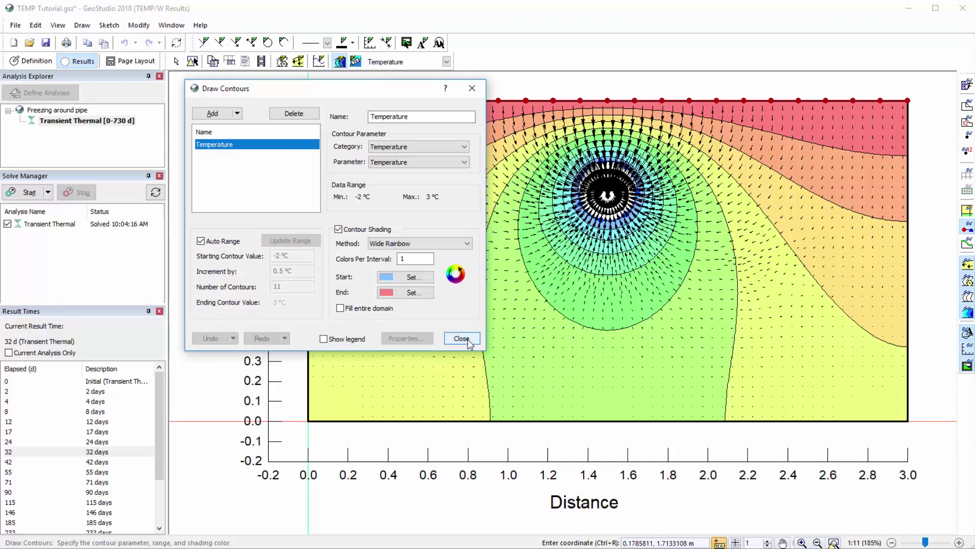
click(462, 338)
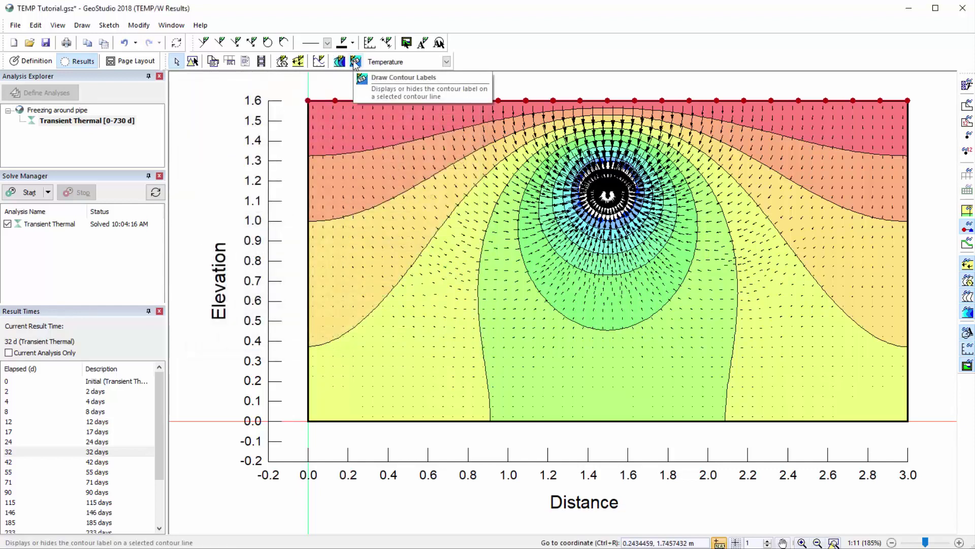
- Label the 2.5, 2 and 1.5 contour lines, then remove those labels again
click(354, 63)
click(376, 145)
click(399, 197)
click(425, 242)
click(425, 242)
click(398, 198)
click(380, 151)
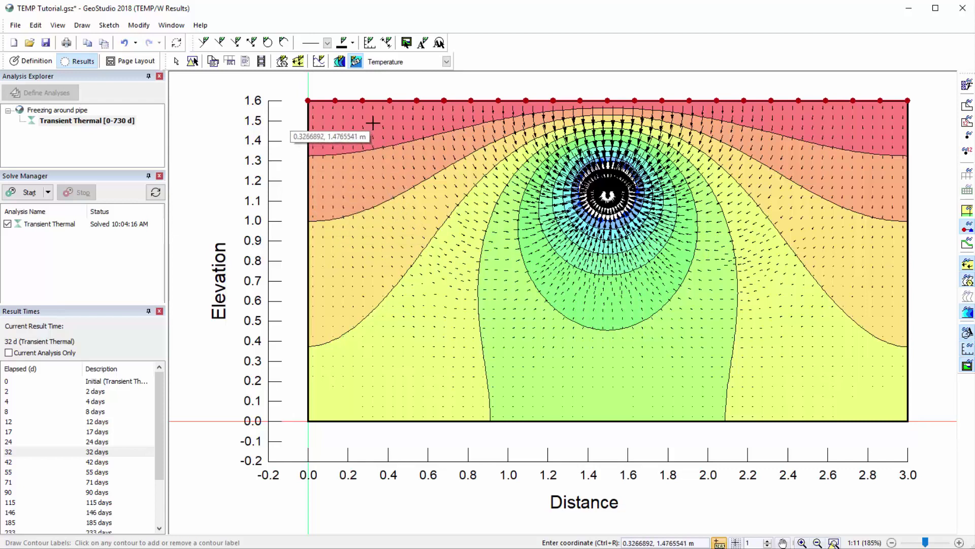
click(358, 64)
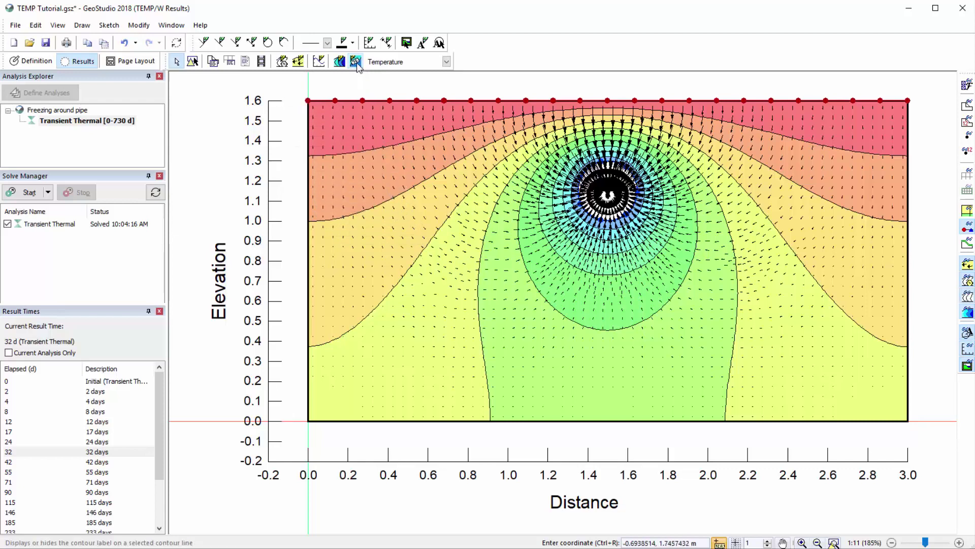
click(299, 65)
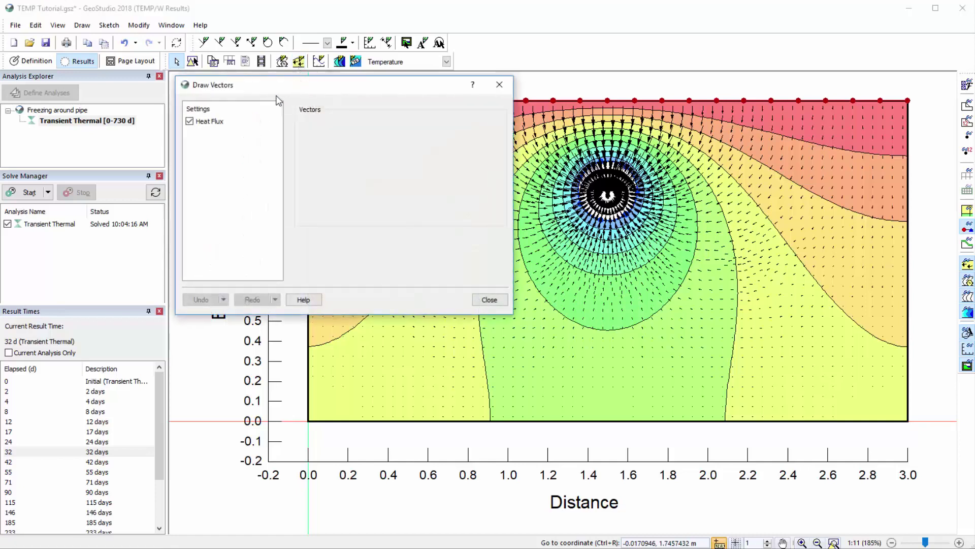
click(216, 122)
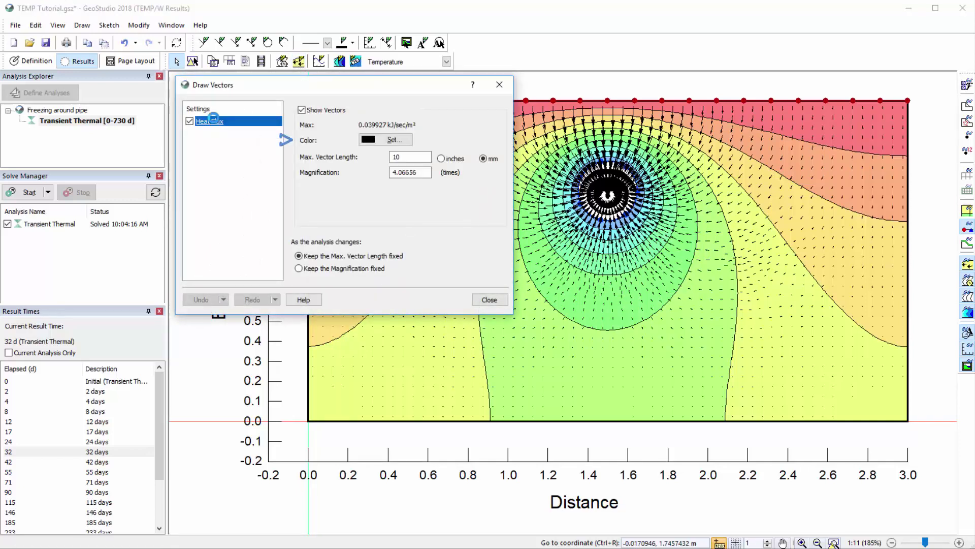
click(488, 299)
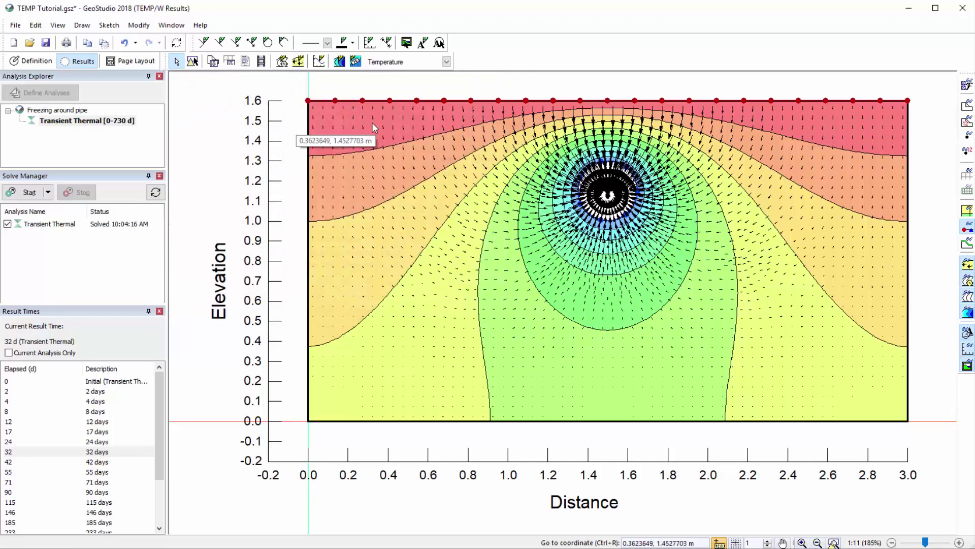
- Add a red Temperature isoline at 0 °C
click(283, 65)
click(212, 110)
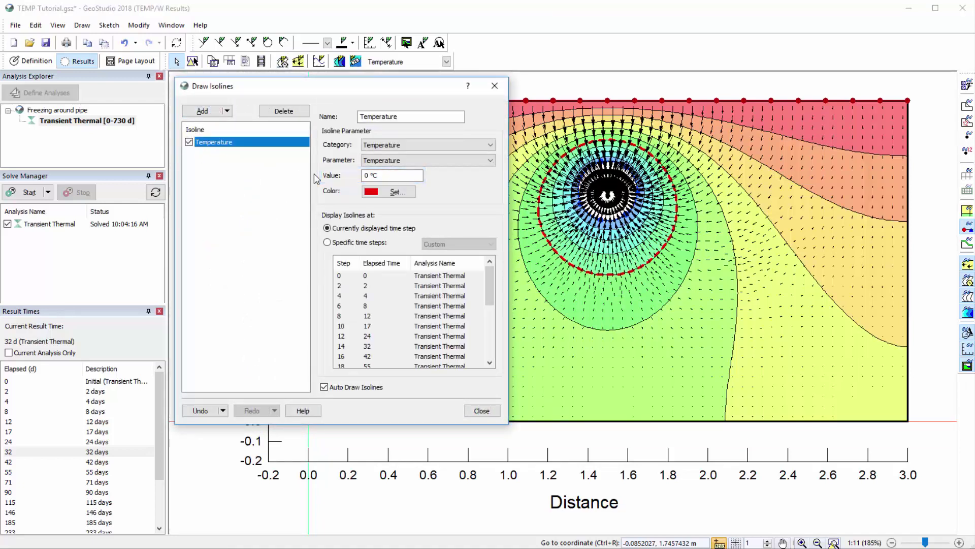
click(477, 411)
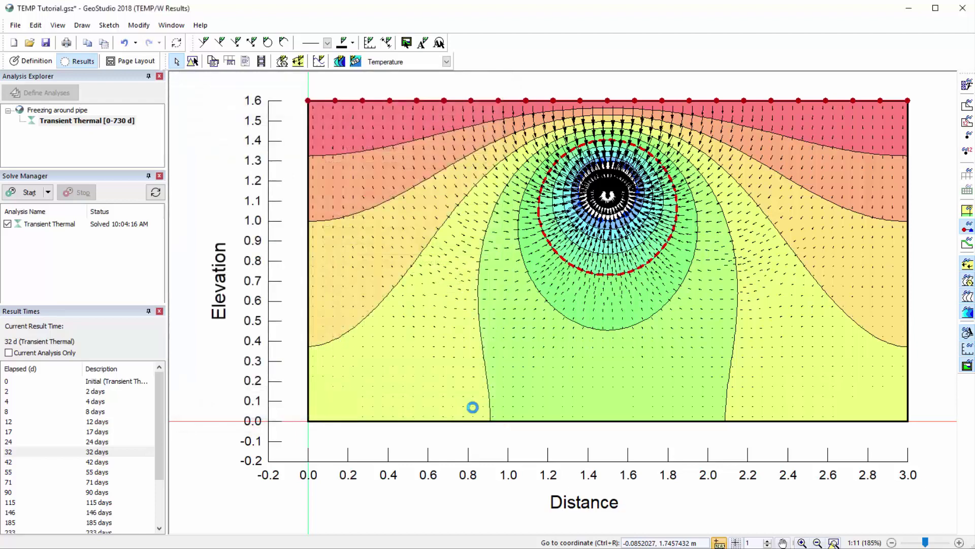
- Step through the result times from 2 days onward toward 42 days
click(104, 391)
click(106, 401)
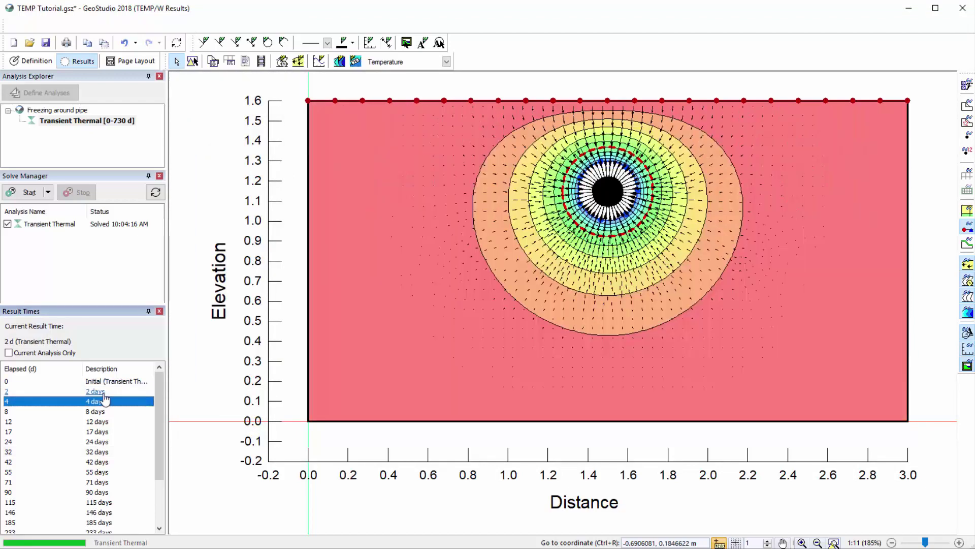
key(Down)
key(Down)
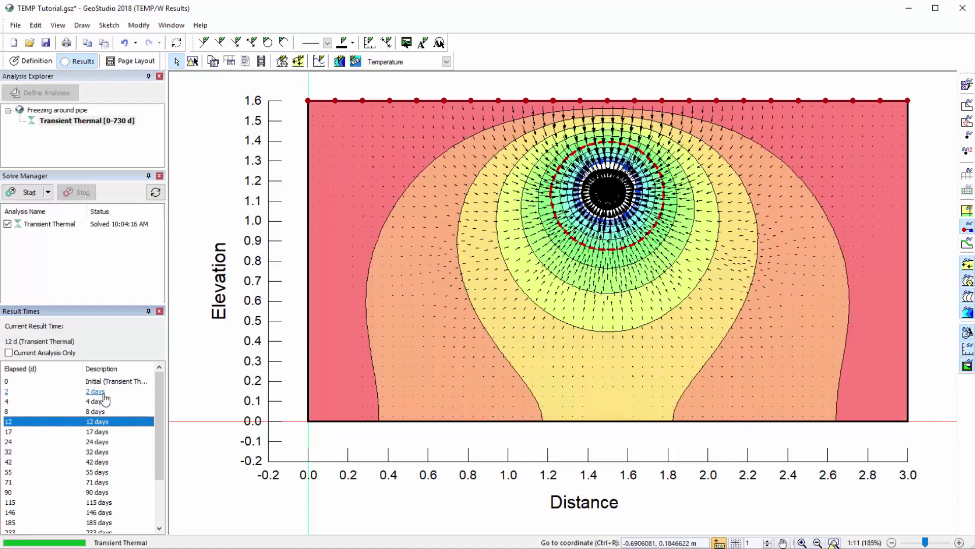
key(Down)
key(Down)
key(Down)
key(Down)
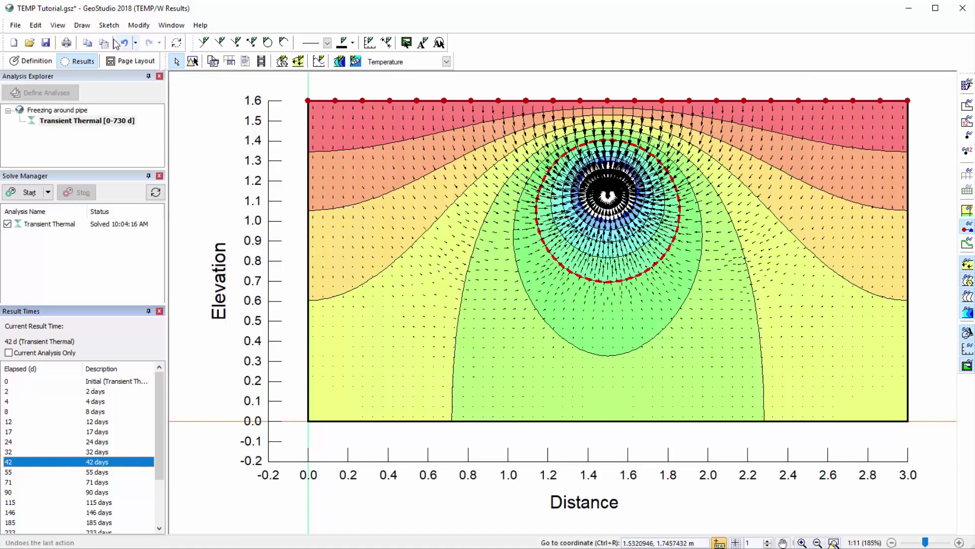
click(56, 26)
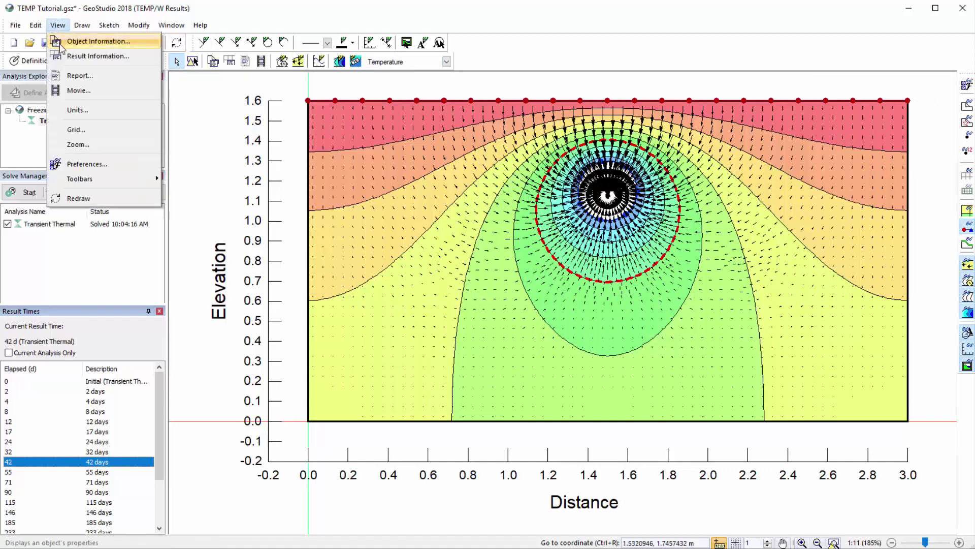
click(60, 45)
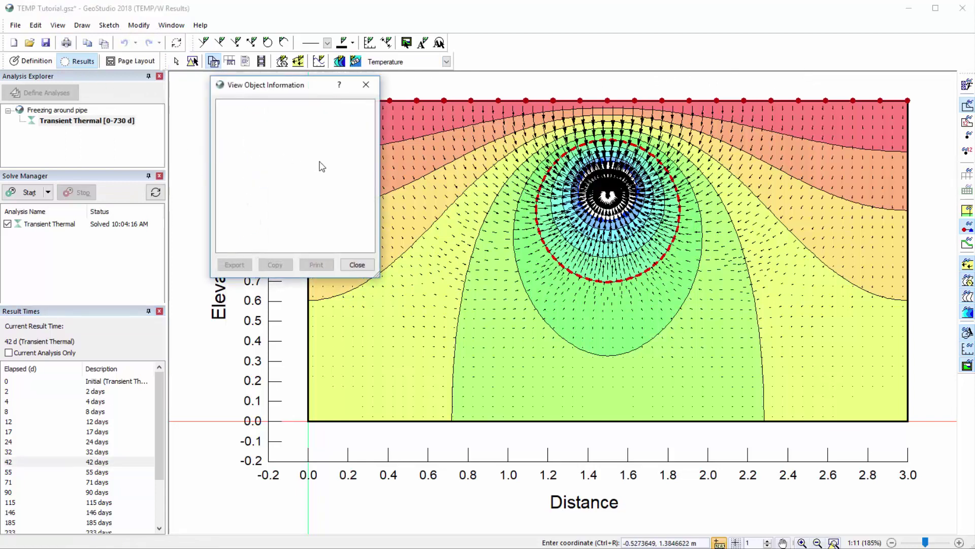
click(452, 103)
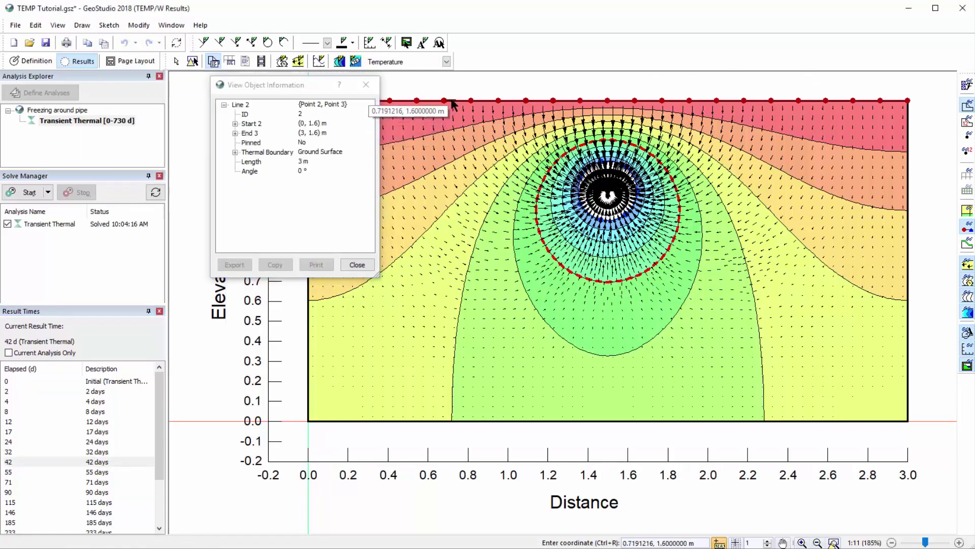
click(473, 162)
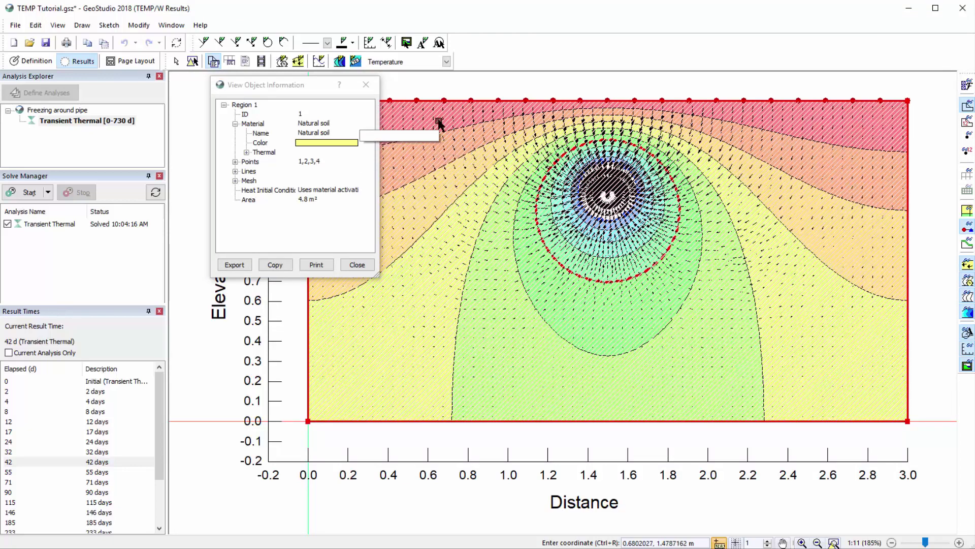
click(366, 85)
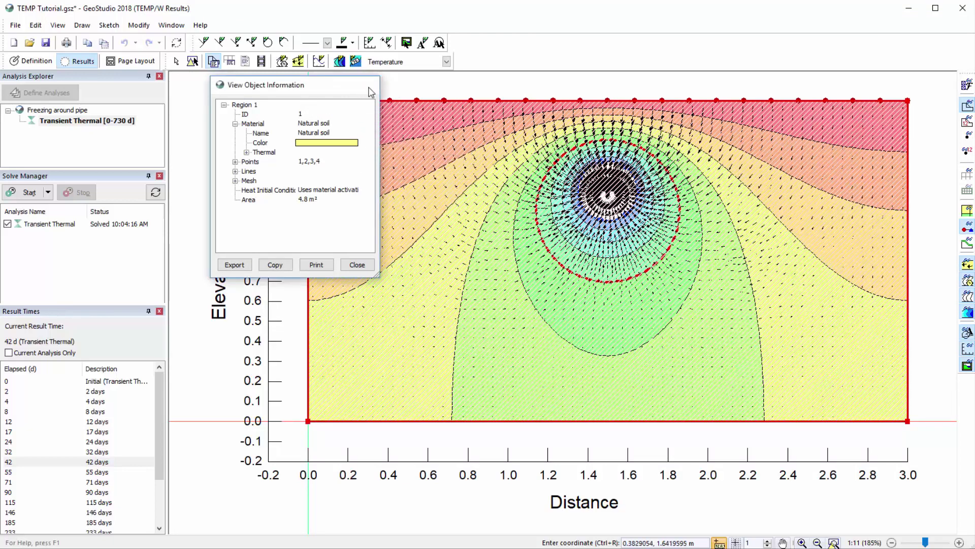
click(58, 25)
click(77, 53)
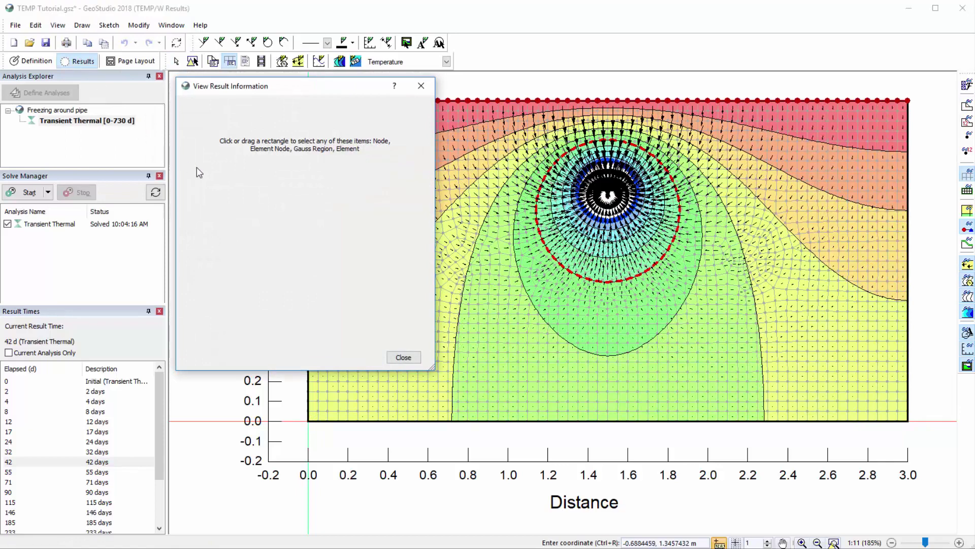
click(508, 224)
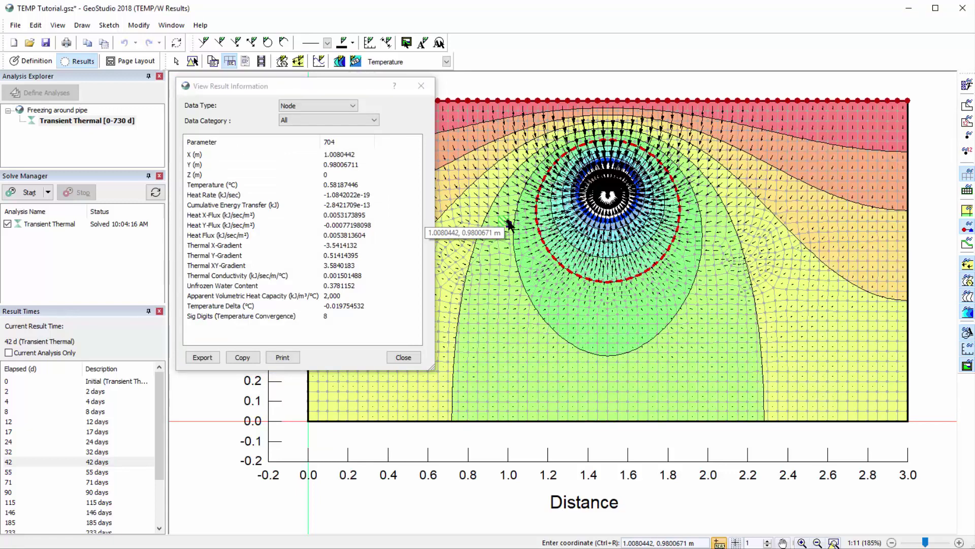
click(413, 361)
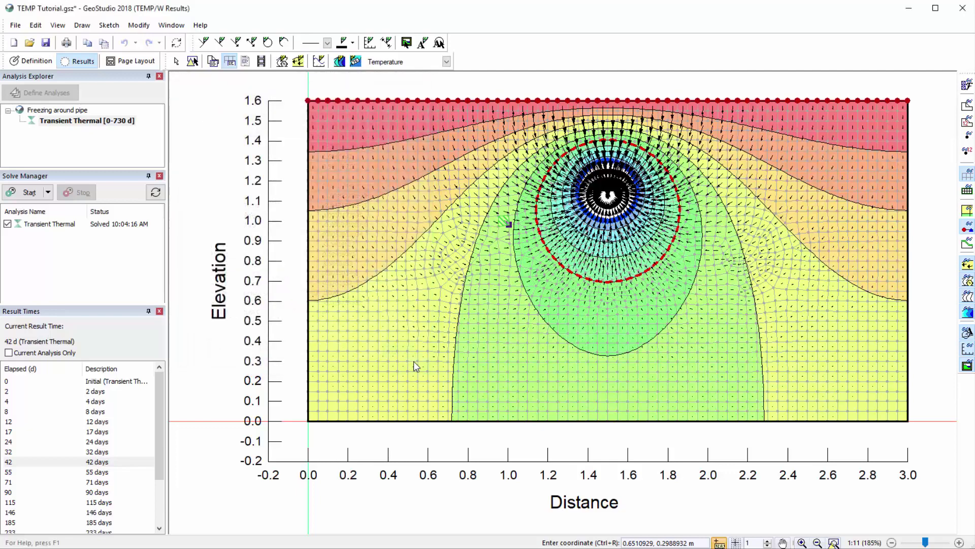
- Request a report from the View menu, proposing TEMP Tutorial - Transient Thermal.html
click(57, 26)
click(80, 75)
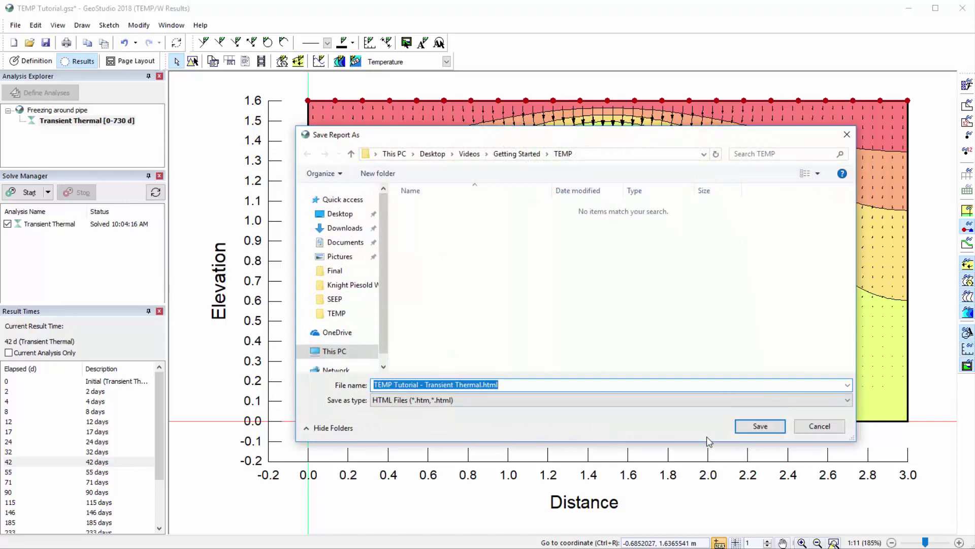
- Save the HTML report, scroll through its Points, Lines and Regions tables in Edge, then close it
click(743, 429)
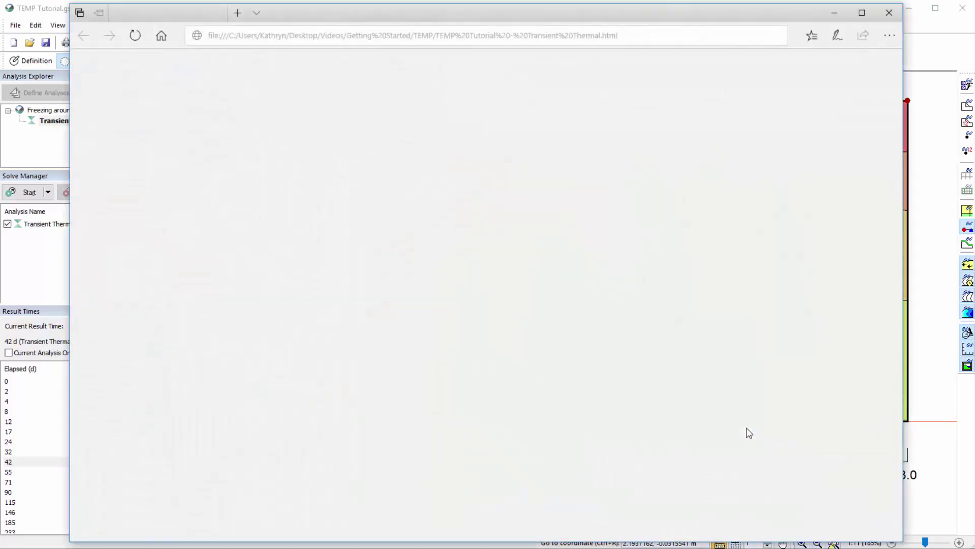
scroll(736, 363, down, 8)
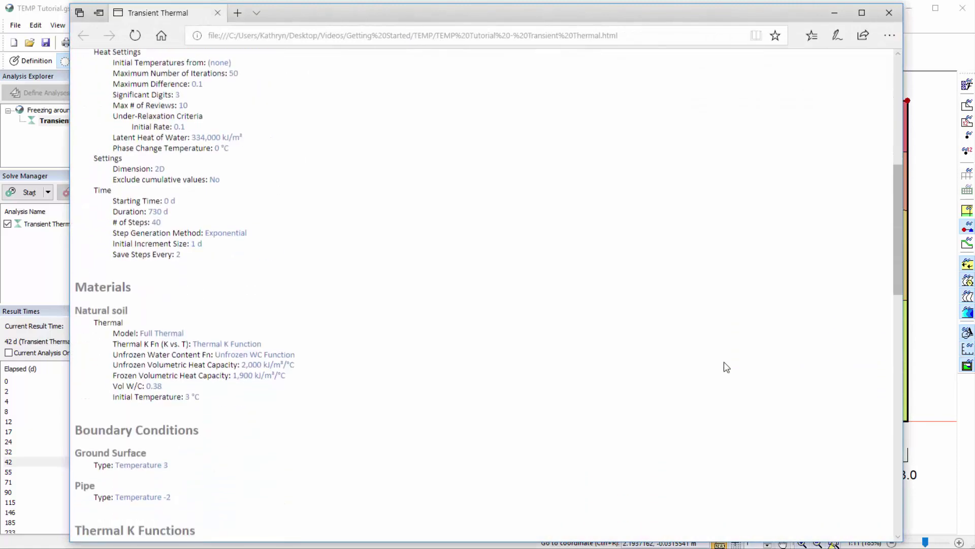
scroll(726, 367, down, 15)
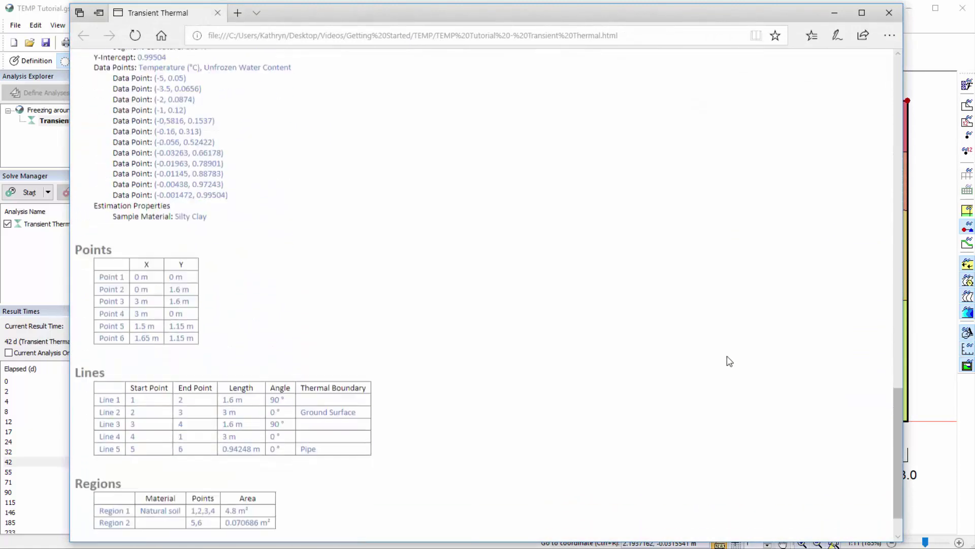
scroll(730, 361, down, 2)
click(889, 12)
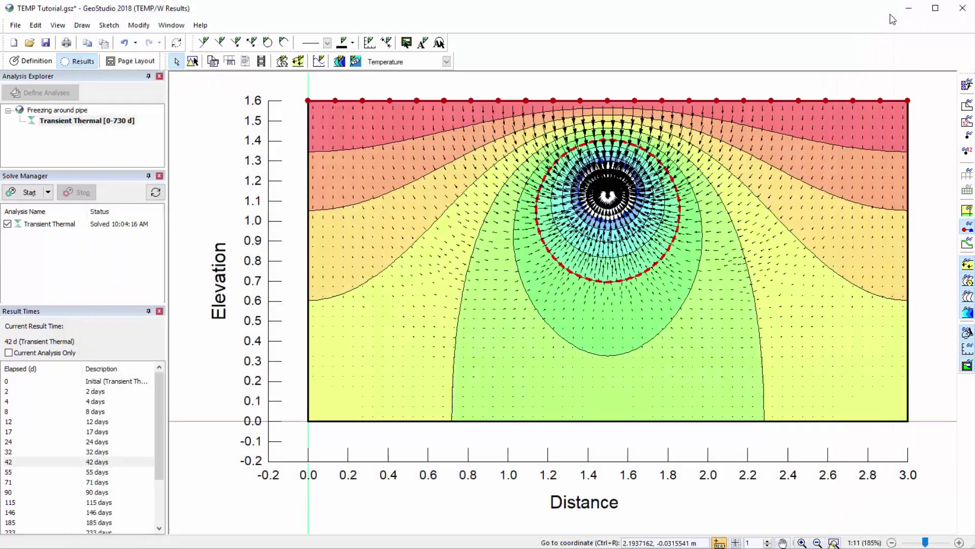
- Add a graph named 'Convergence' plotting Unconverged Temperature Nodes vs. Time for each time step
click(320, 63)
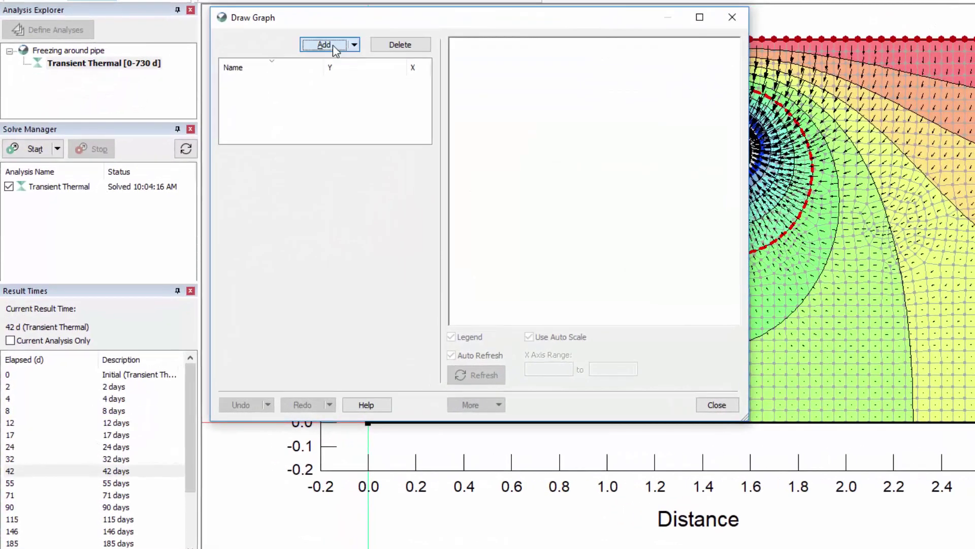
click(334, 45)
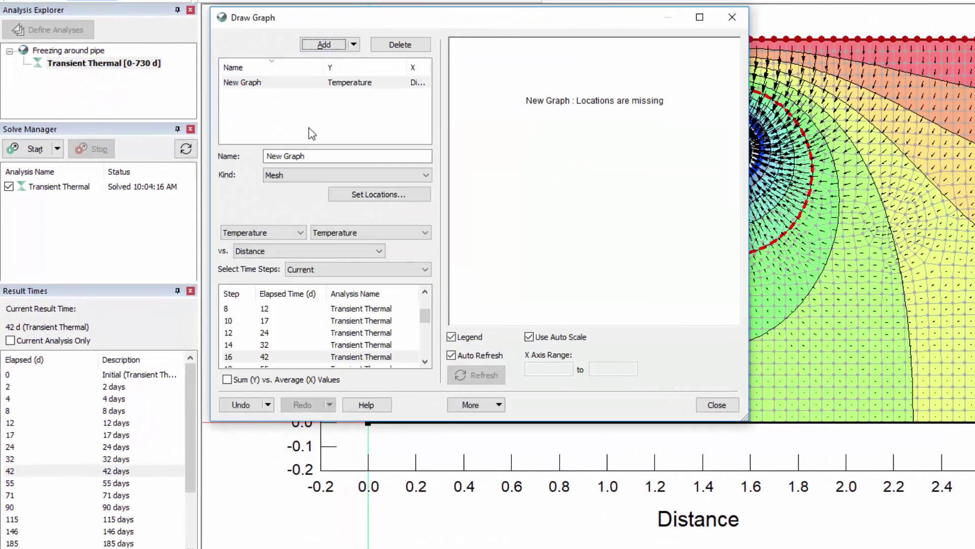
drag(312, 155, 265, 152)
text(Convergence)
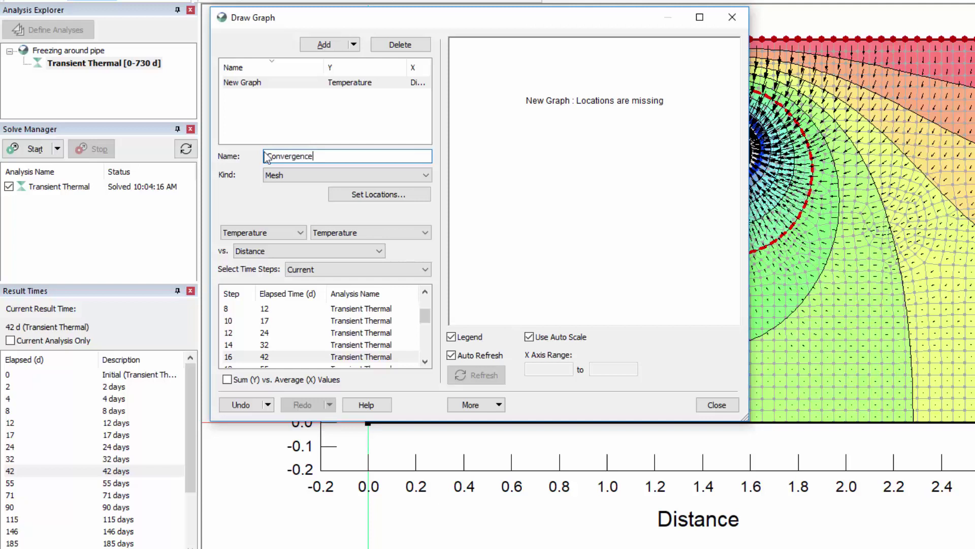
click(274, 175)
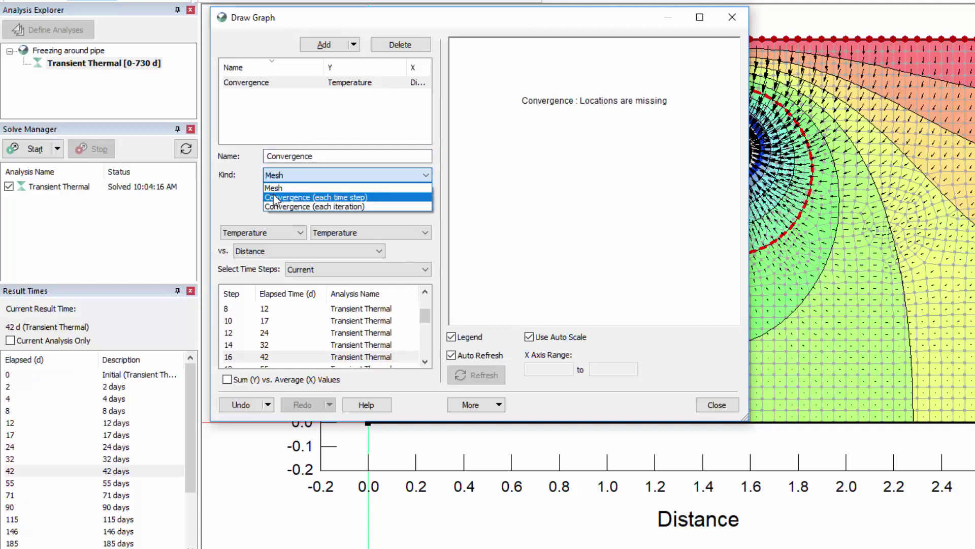
click(274, 197)
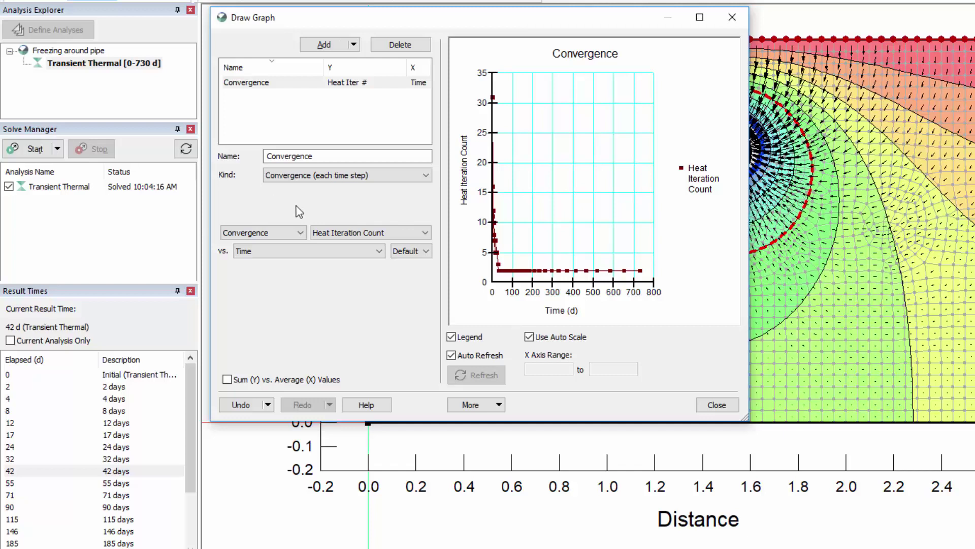
click(349, 232)
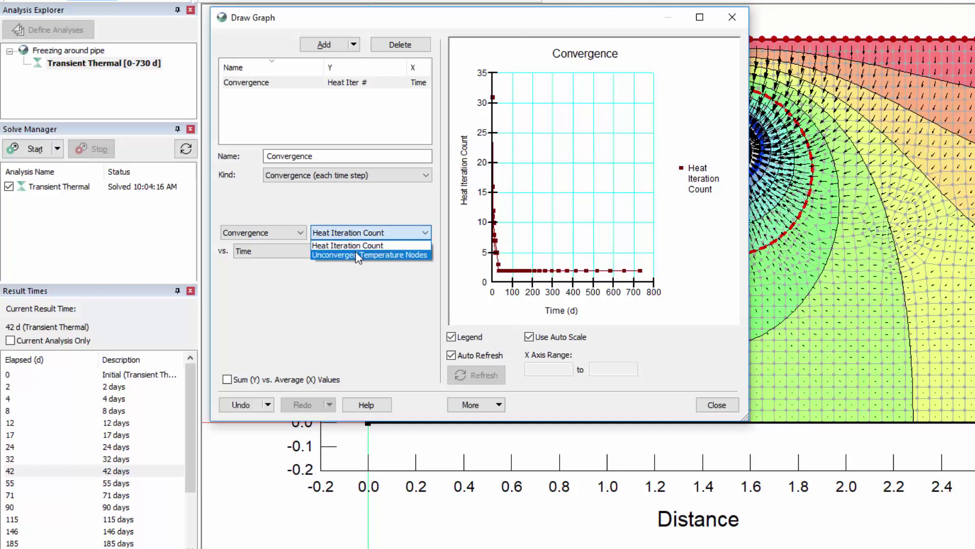
click(358, 255)
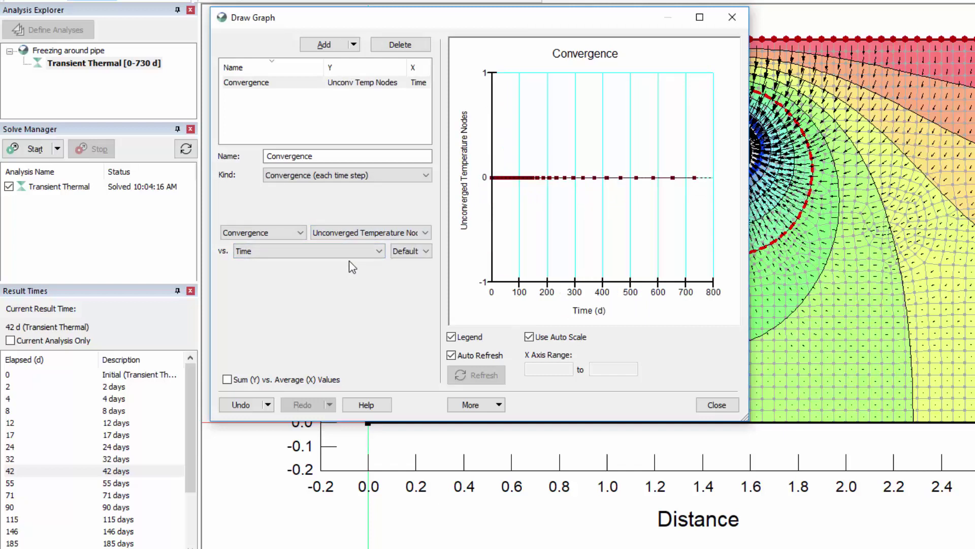
- Add a 'Cumulative heat rate' graph of Heat Flow Cumulative Energy Transfer vs. Time over all time steps
click(326, 45)
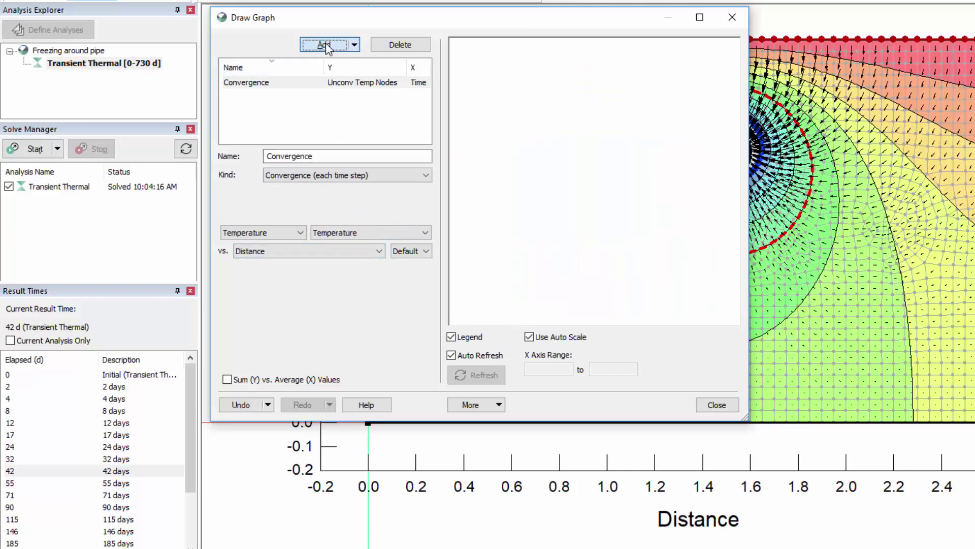
key(ctrl+a)
text(Cumulative he)
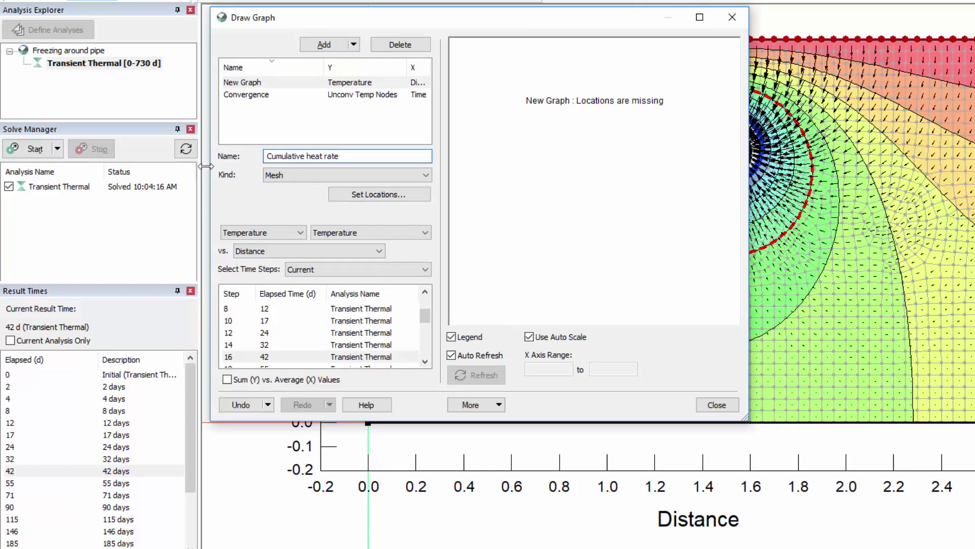
click(227, 233)
click(235, 258)
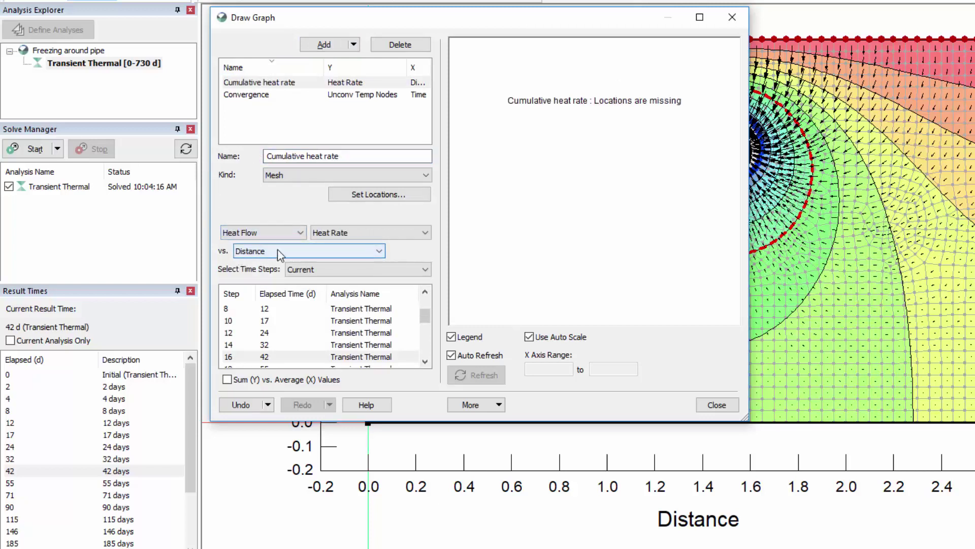
click(326, 235)
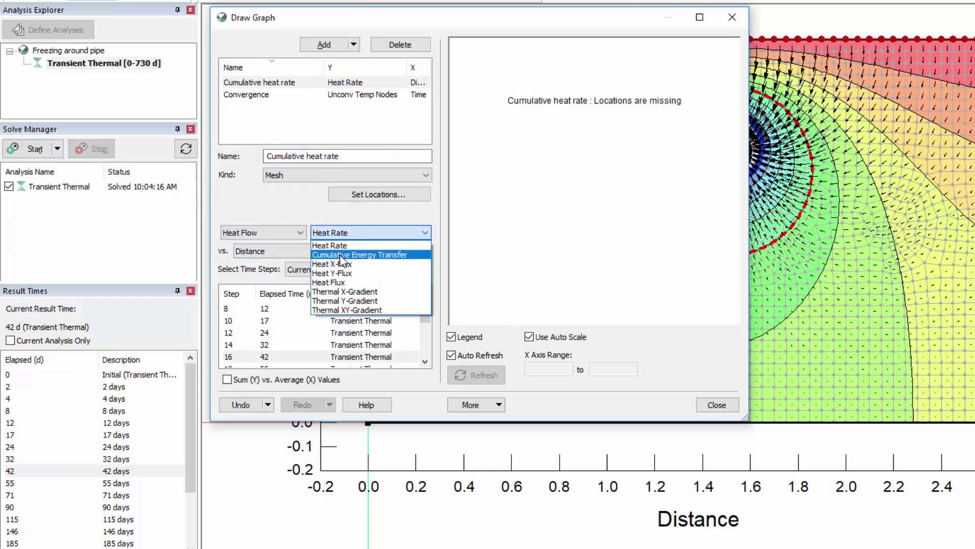
click(340, 254)
click(334, 251)
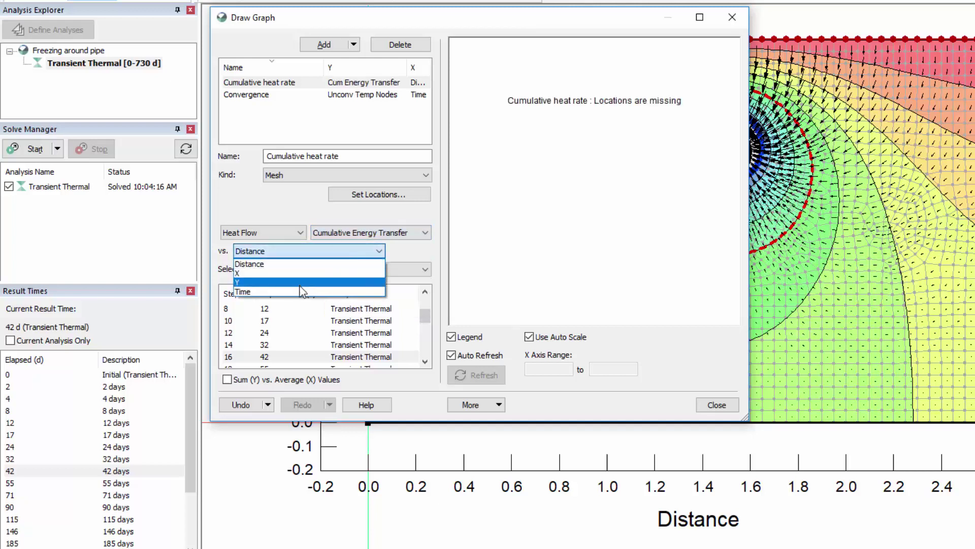
click(305, 292)
click(306, 272)
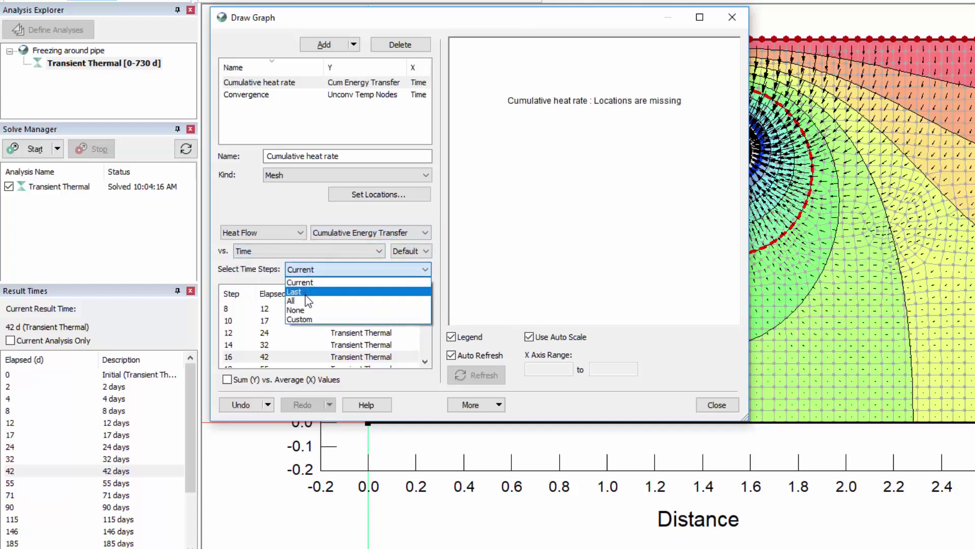
click(309, 301)
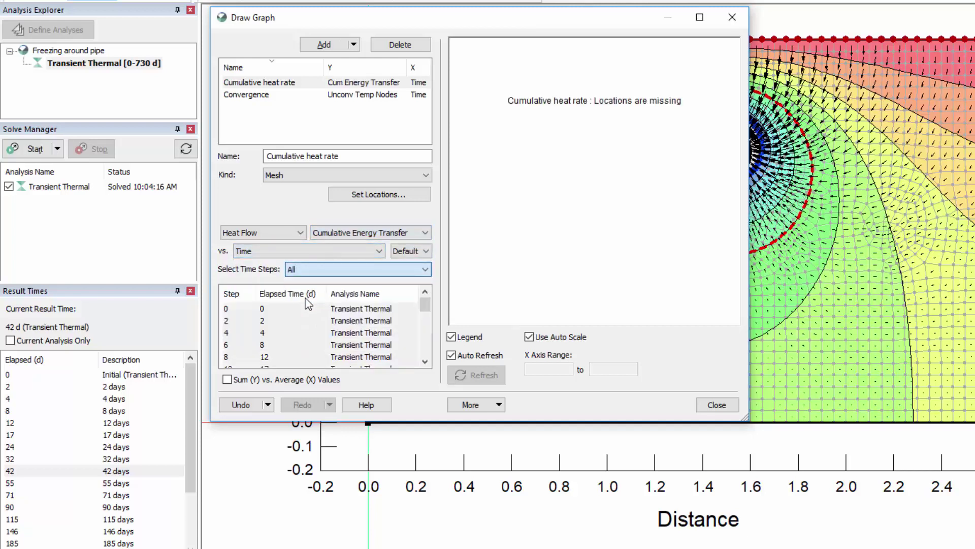
- Sample the graph along the pipe's circular boundary and sum the node values into one curve
click(373, 194)
click(297, 104)
click(295, 121)
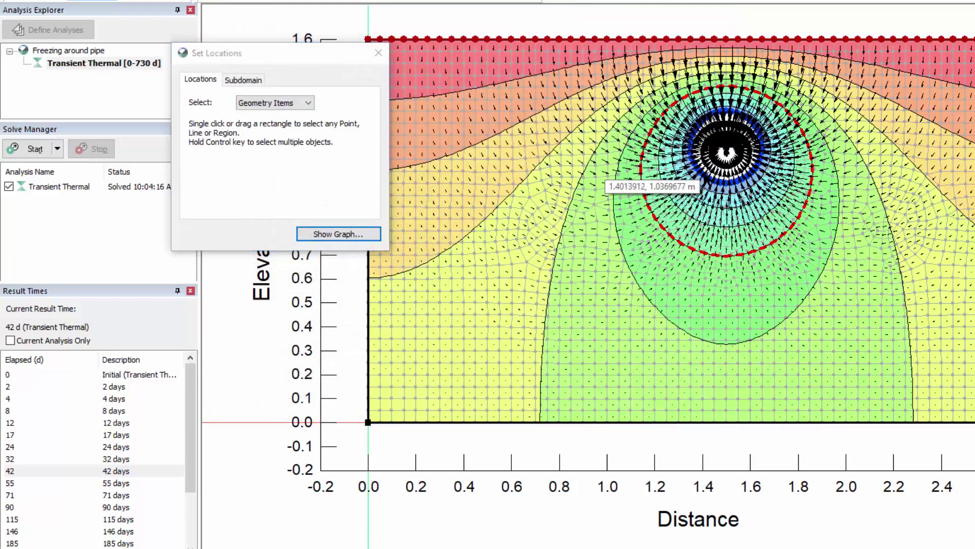
click(693, 179)
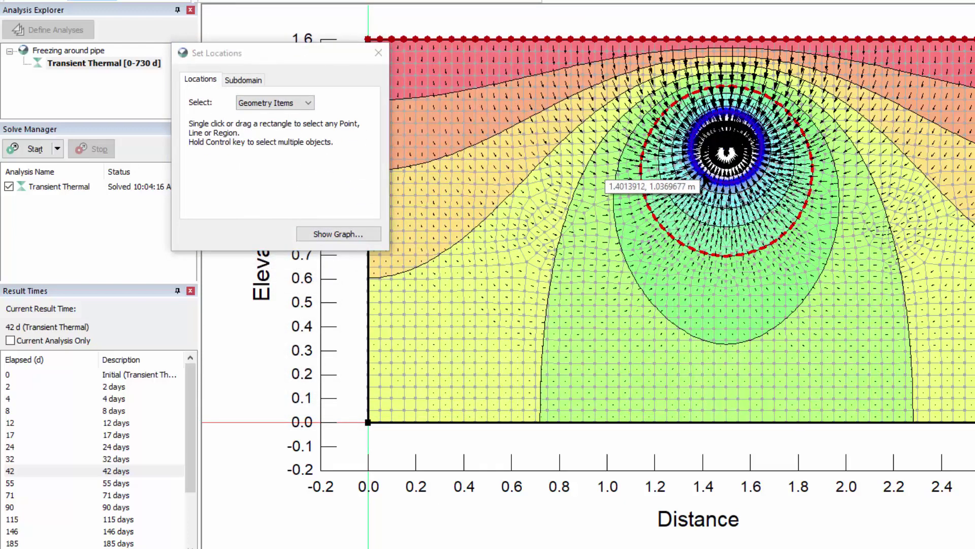
click(347, 237)
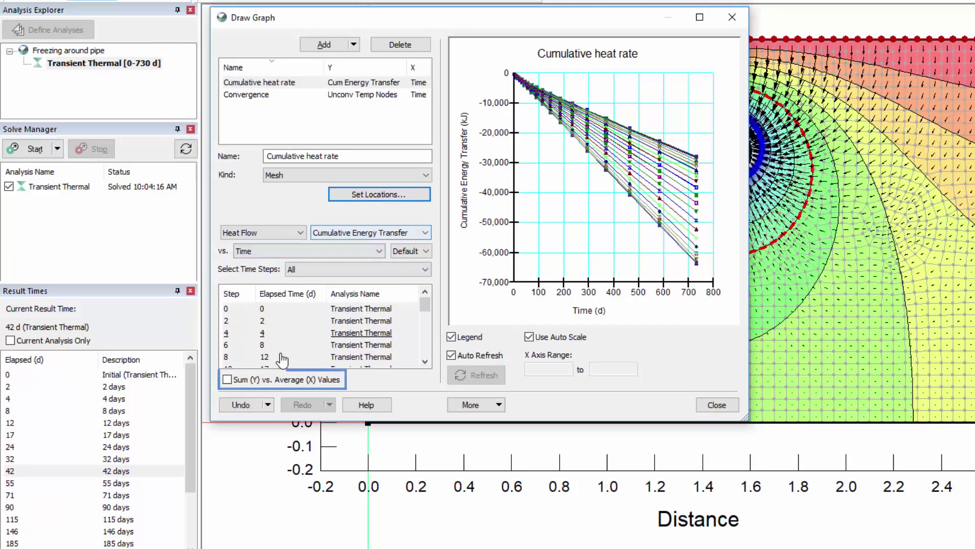
click(226, 381)
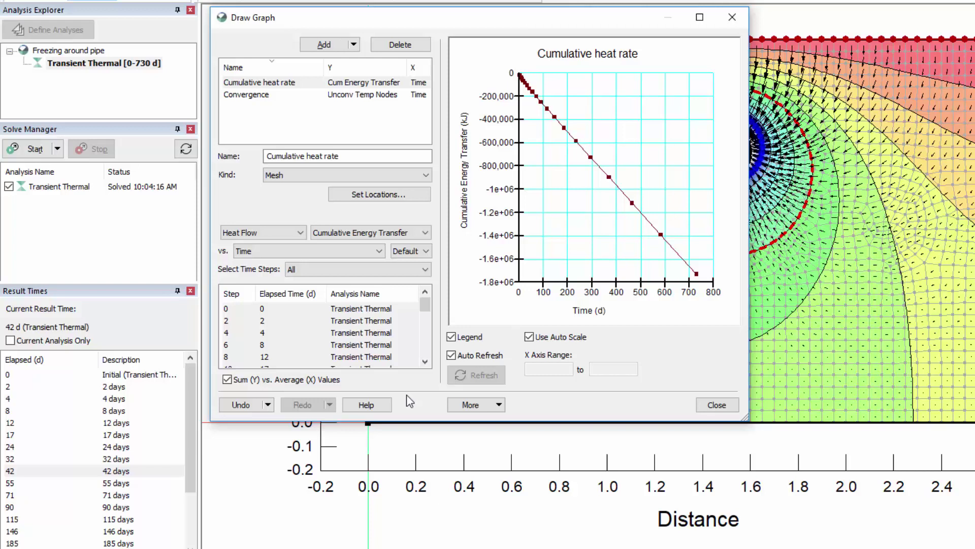
- Open the Graph Options dialog for the Cumulative heat rate graph via More > Options
click(470, 405)
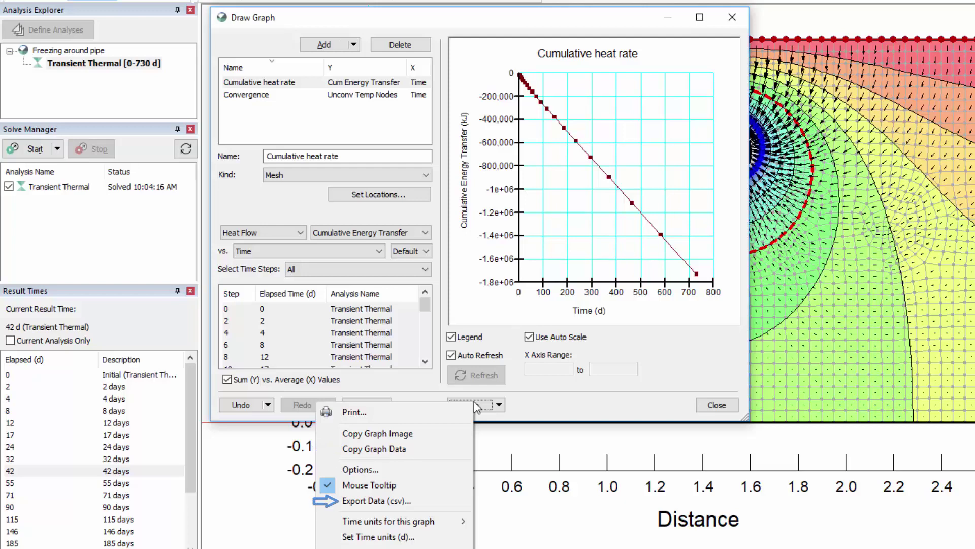
click(453, 463)
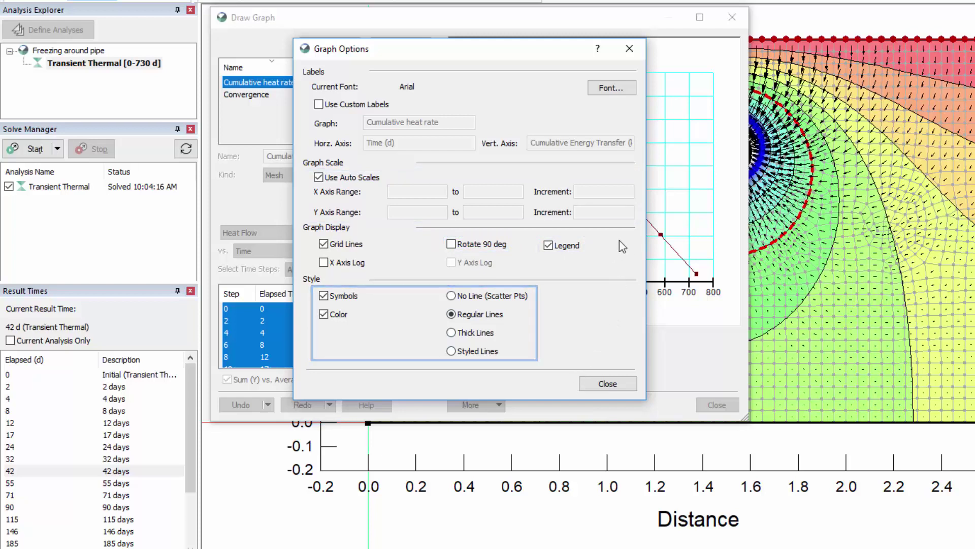
click(598, 49)
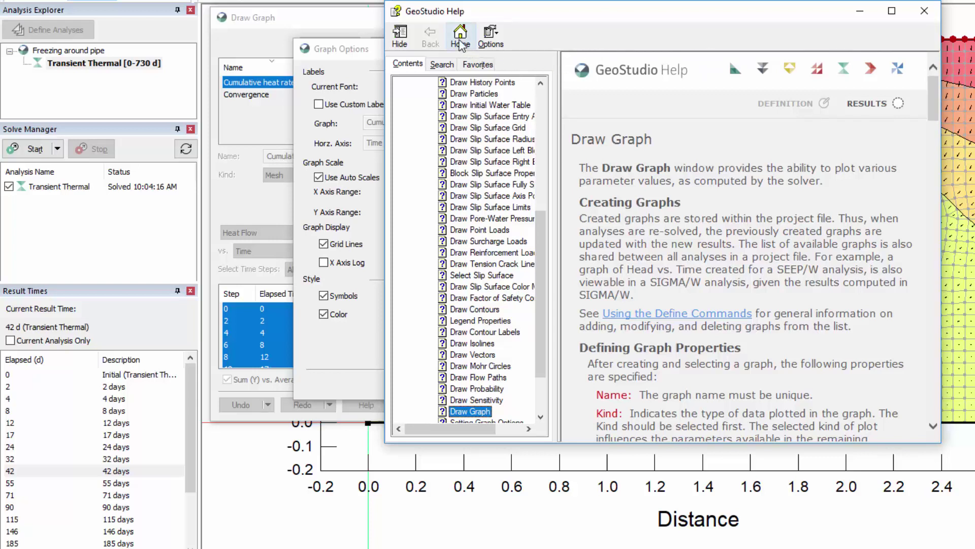
click(459, 45)
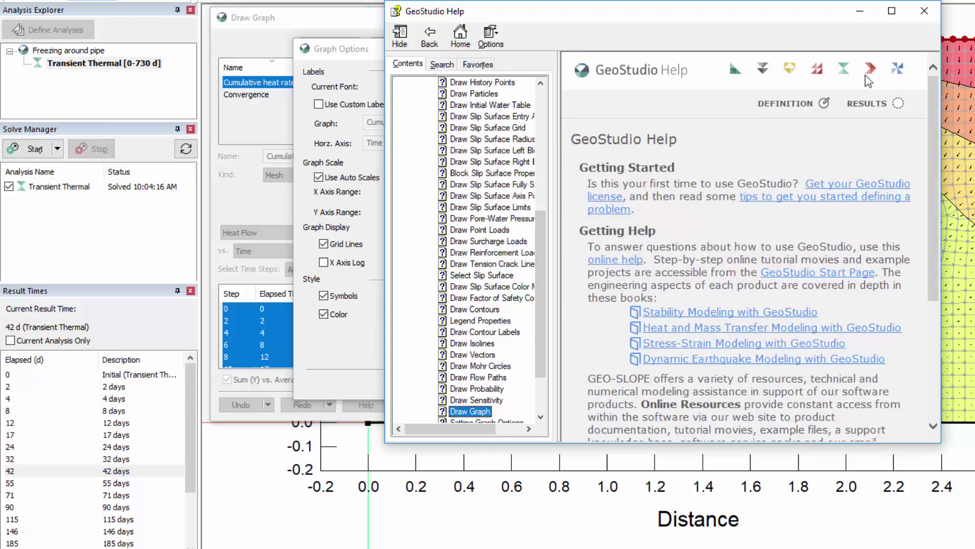
click(925, 11)
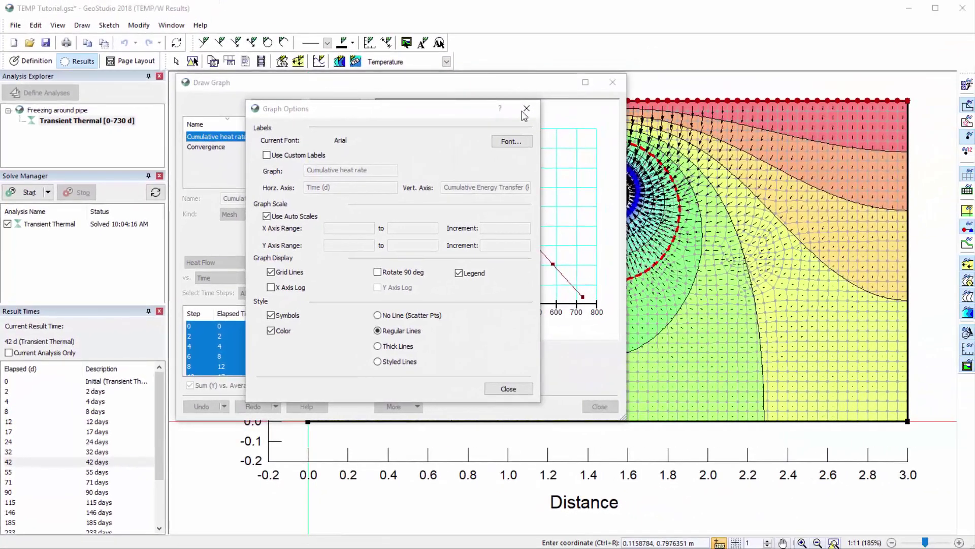
- Close Graph Options and Draw Graph, then show the temperature plot in Page Layout view
click(605, 61)
click(608, 89)
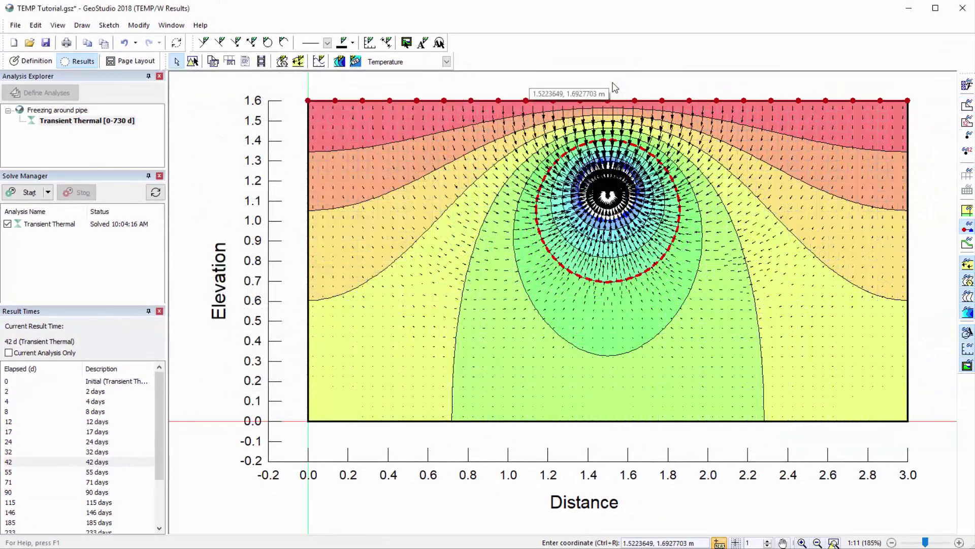
click(144, 62)
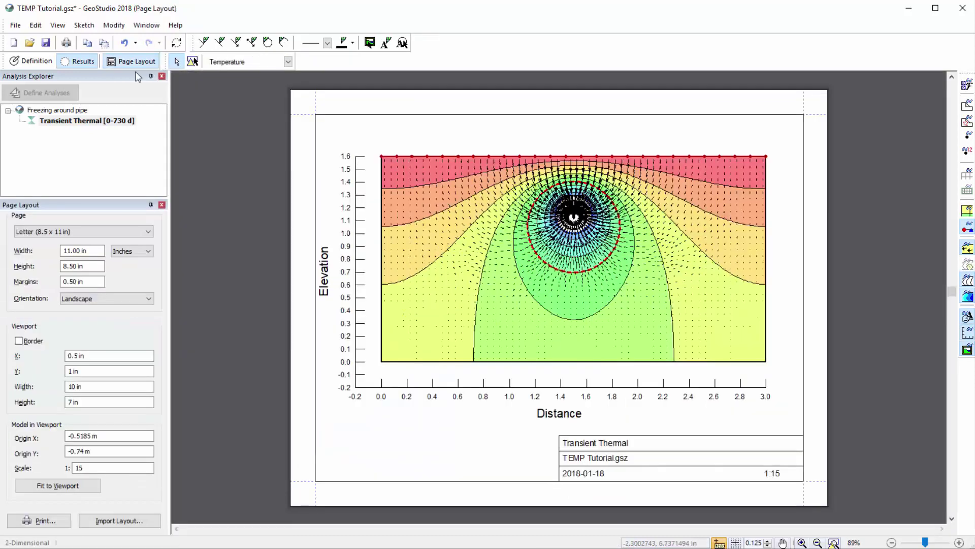